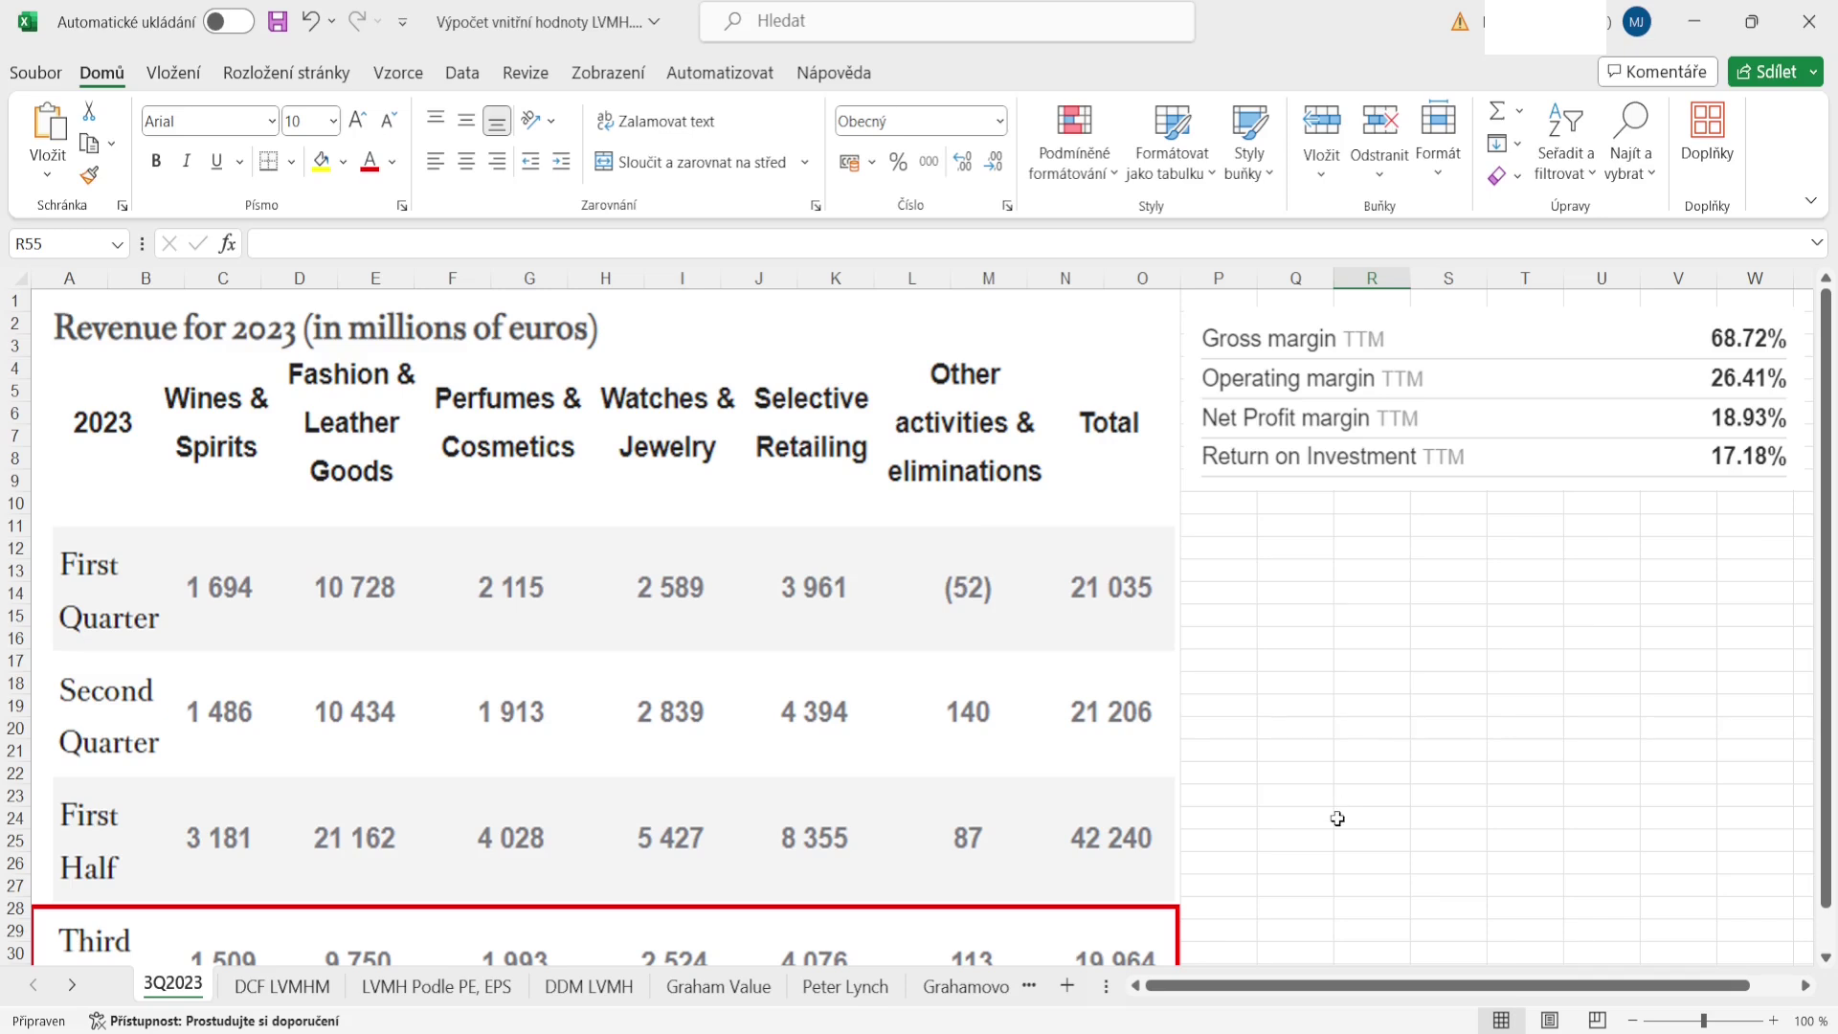
Step: Examine the 2023 quarterly revenue table, the margin figures and the nine-month 2023/2022 comparison on the 3Q2023 sheet
scroll(1338, 818, down, 1)
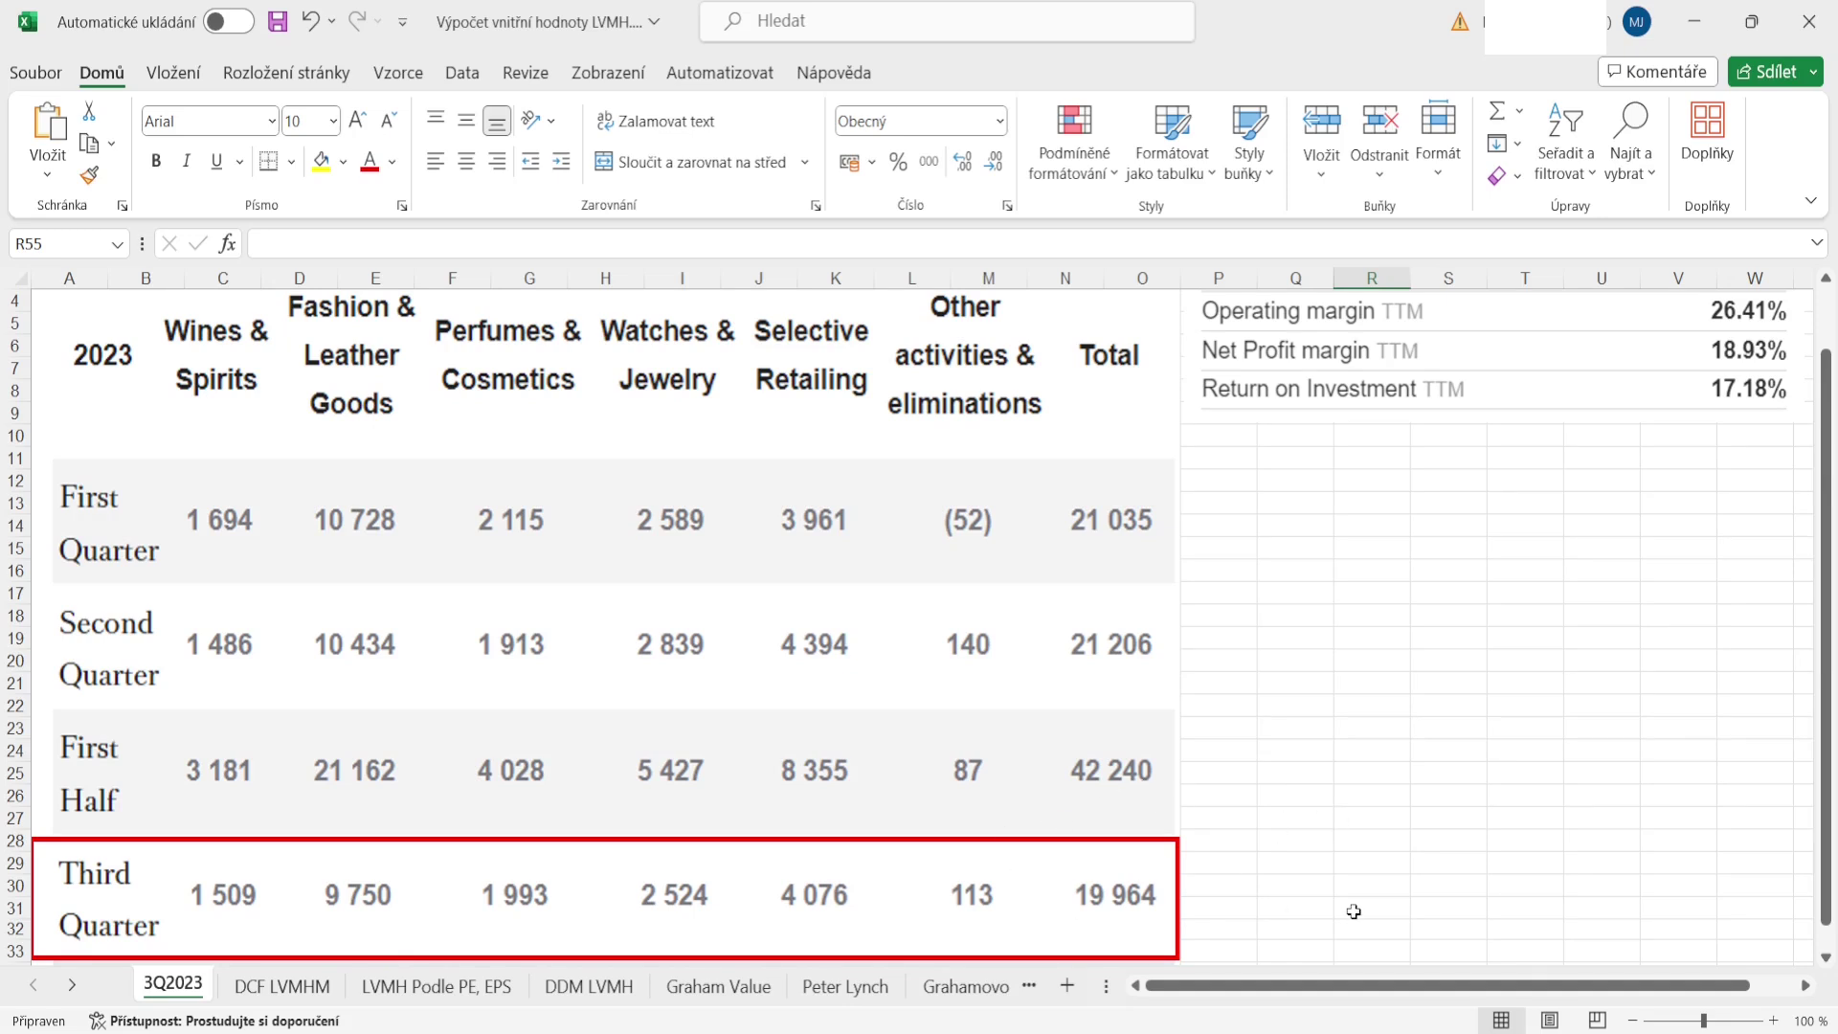
scroll(1345, 912, up, 1)
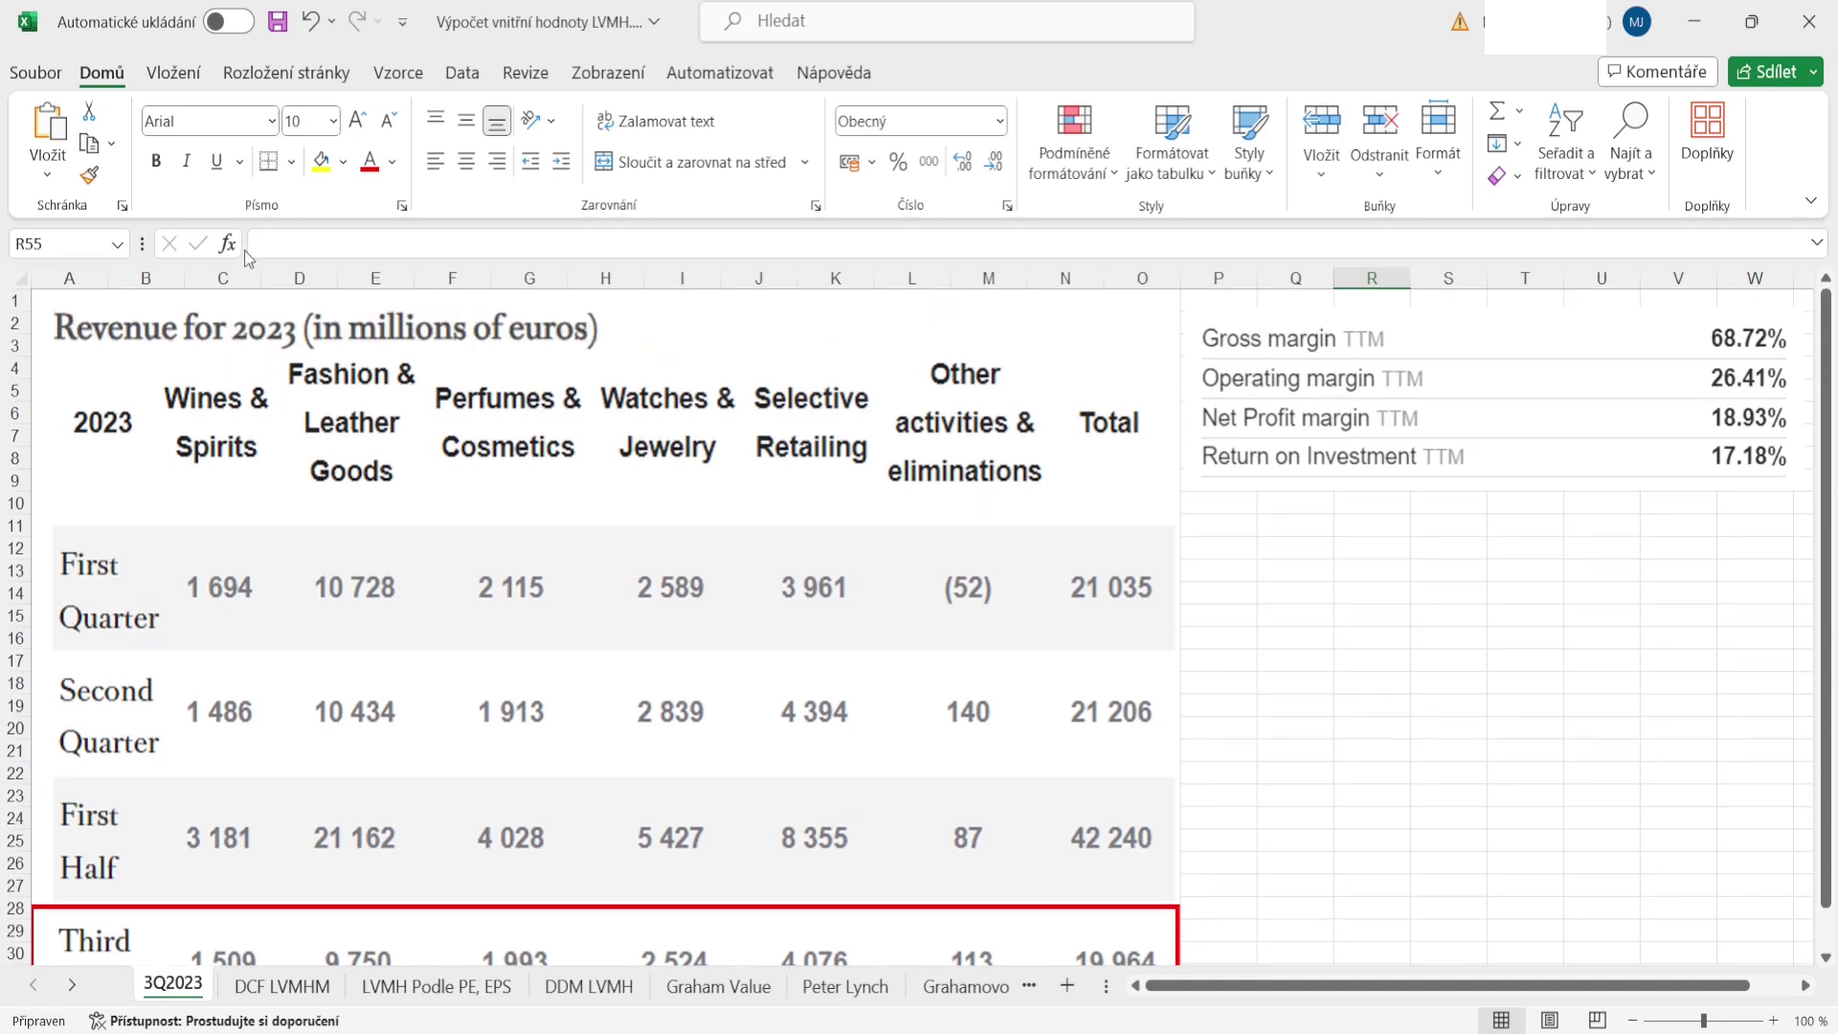
scroll(1445, 737, down, 2)
scroll(1445, 738, up, 1)
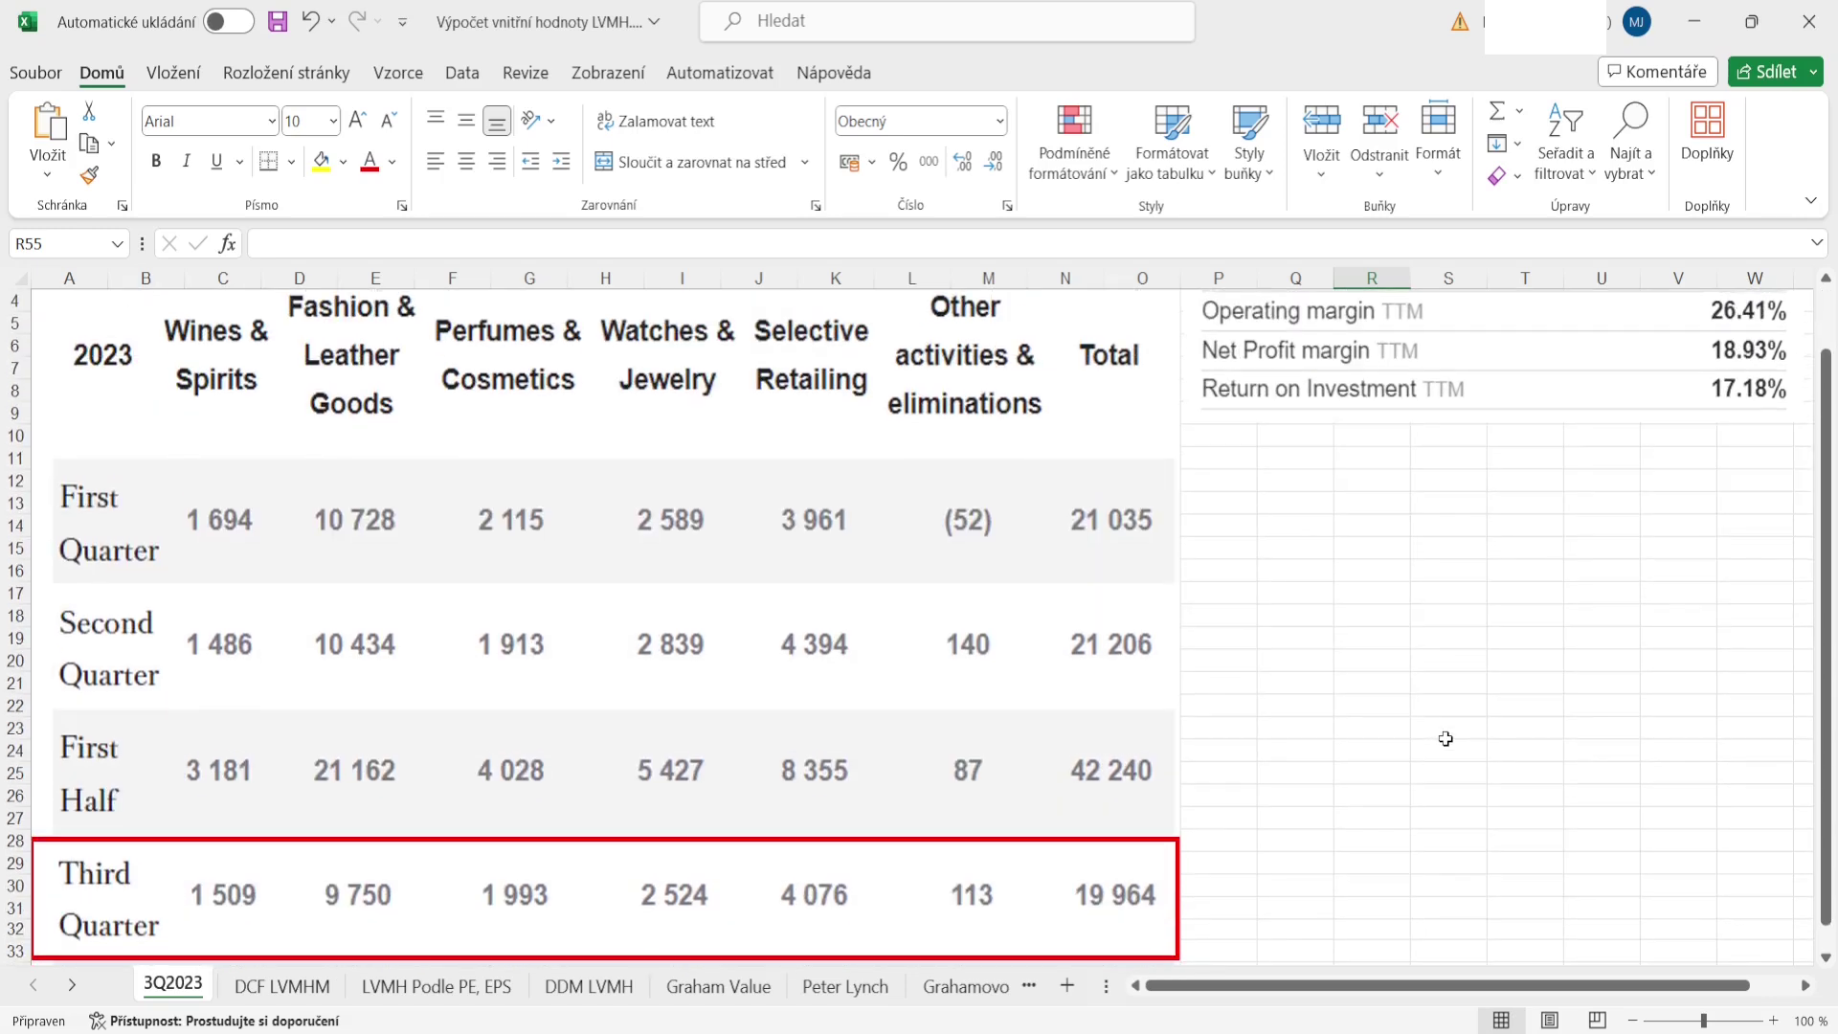
scroll(1446, 738, down, 3)
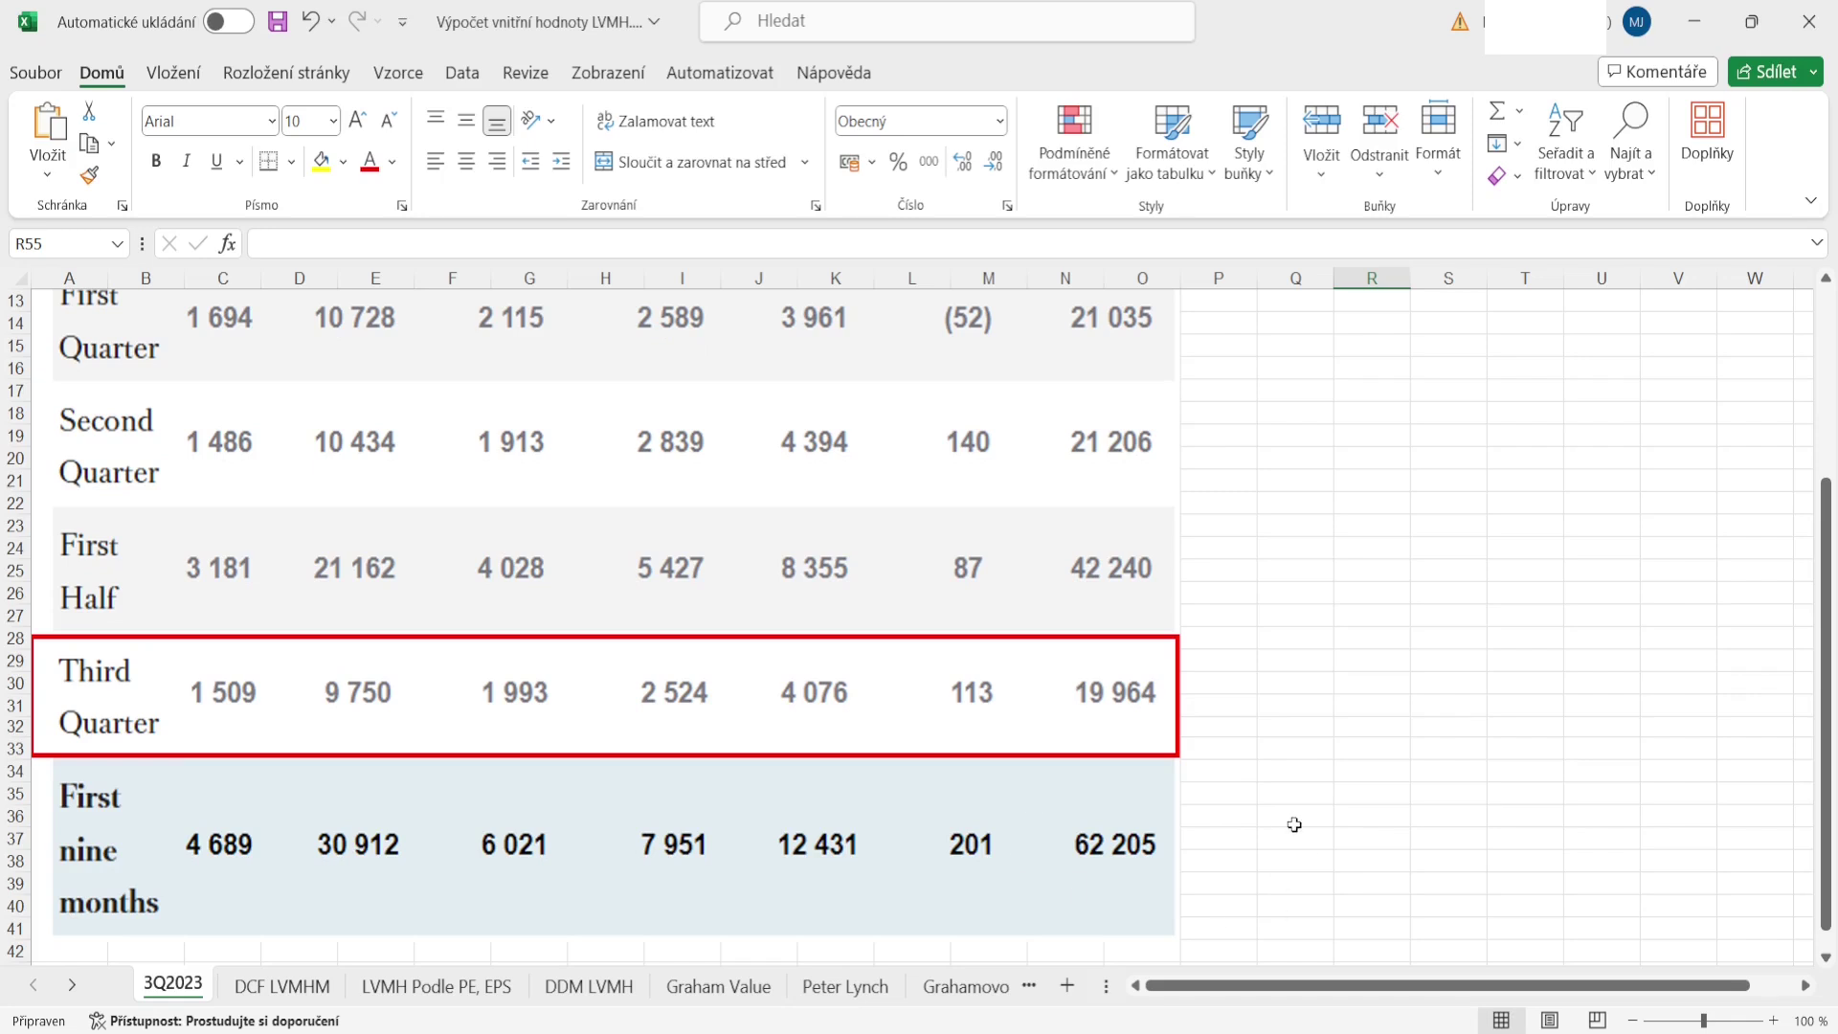
scroll(1289, 826, up, 4)
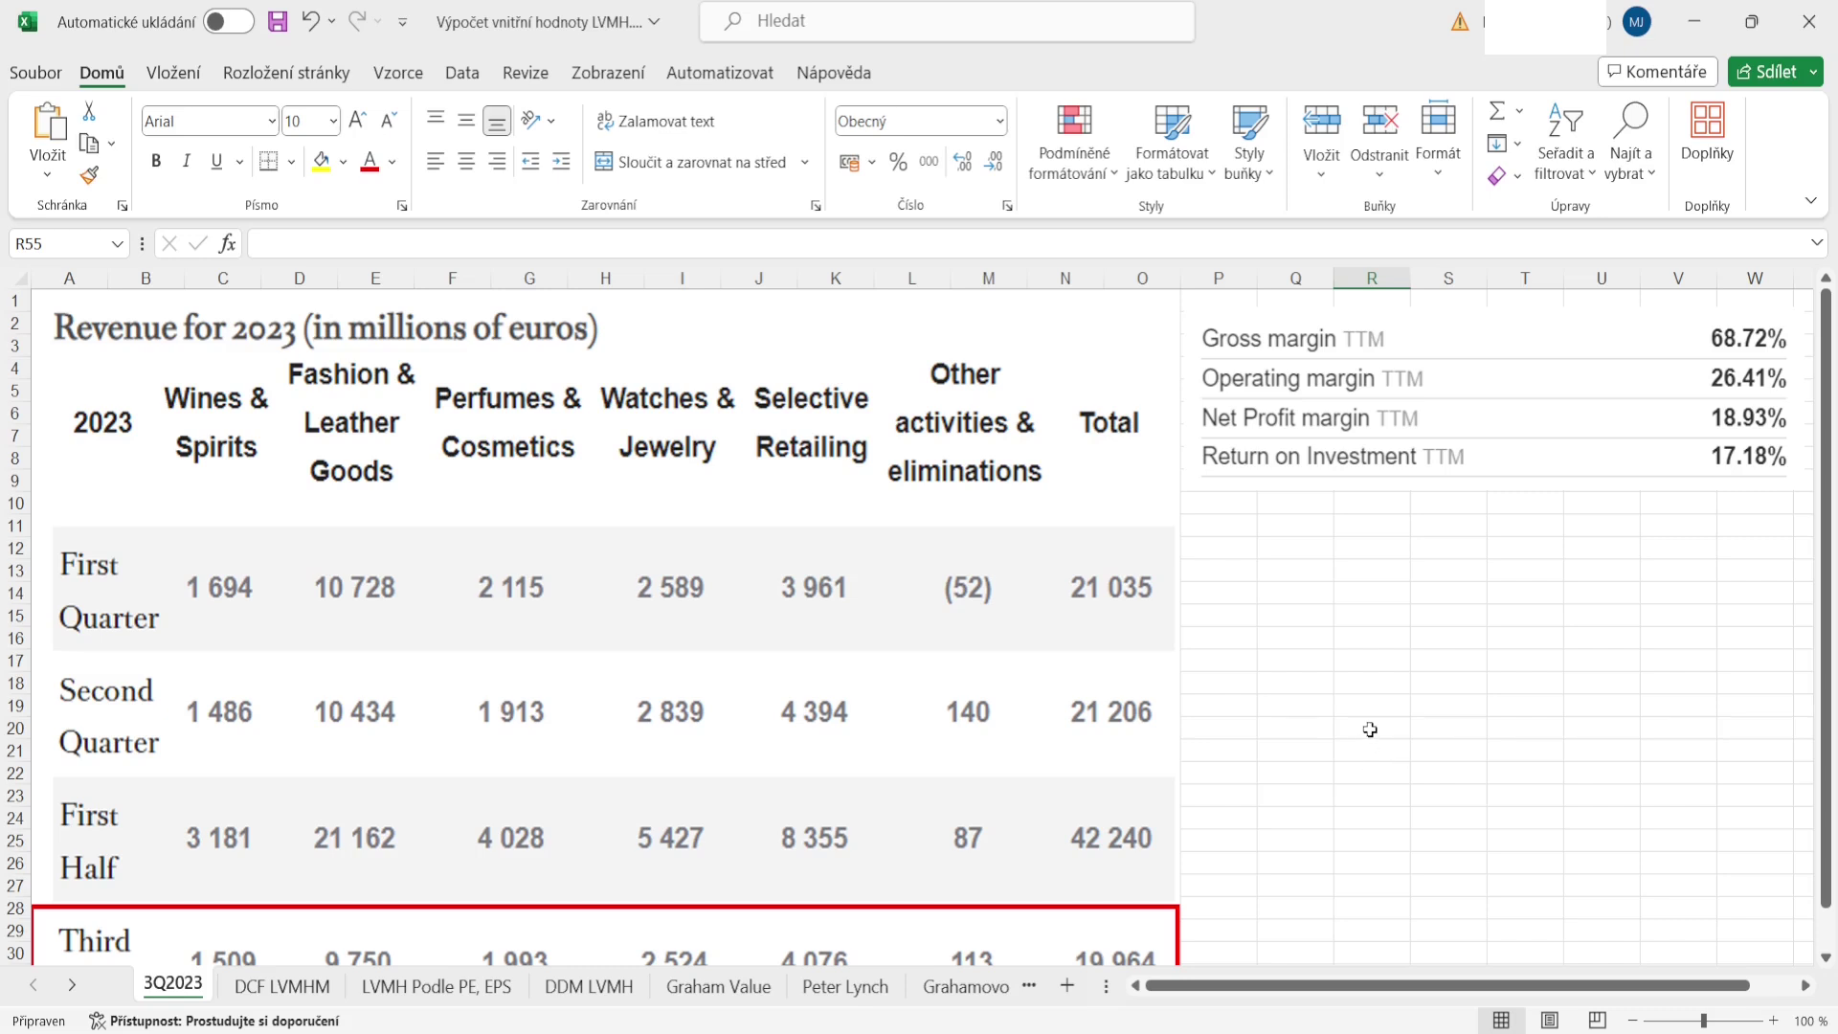
scroll(1370, 727, down, 7)
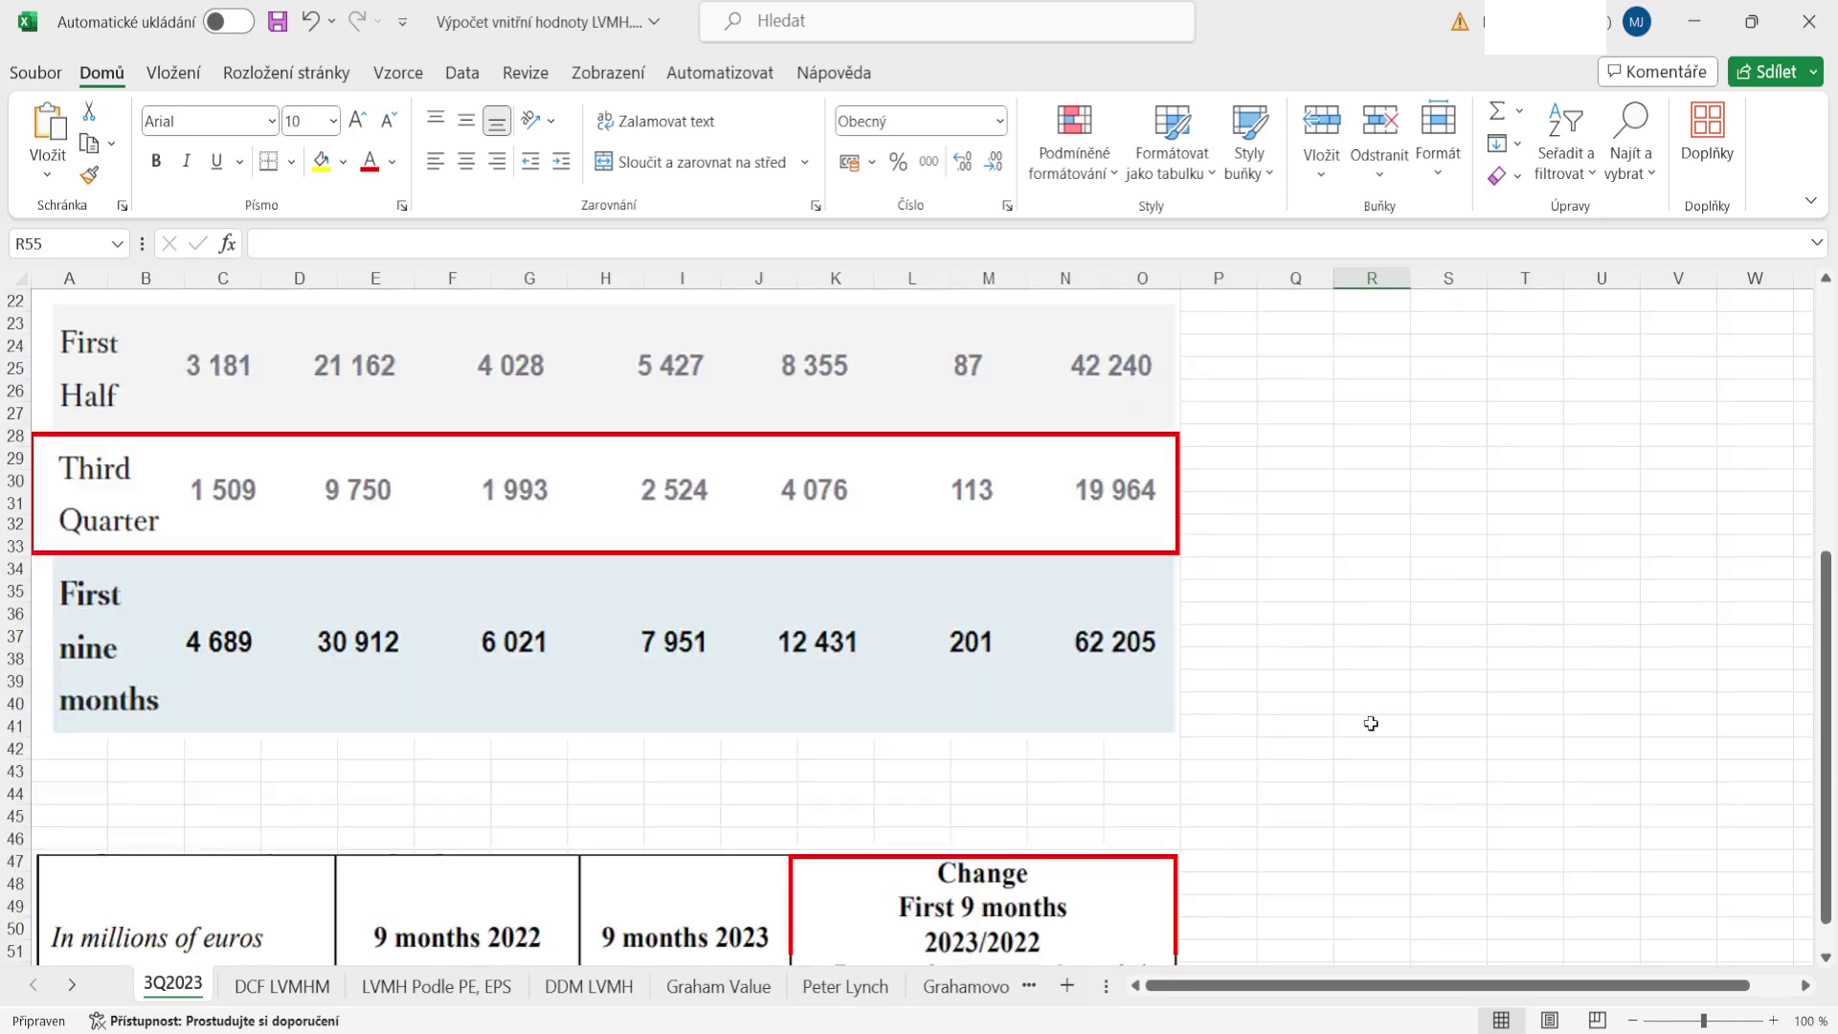
scroll(1371, 724, down, 9)
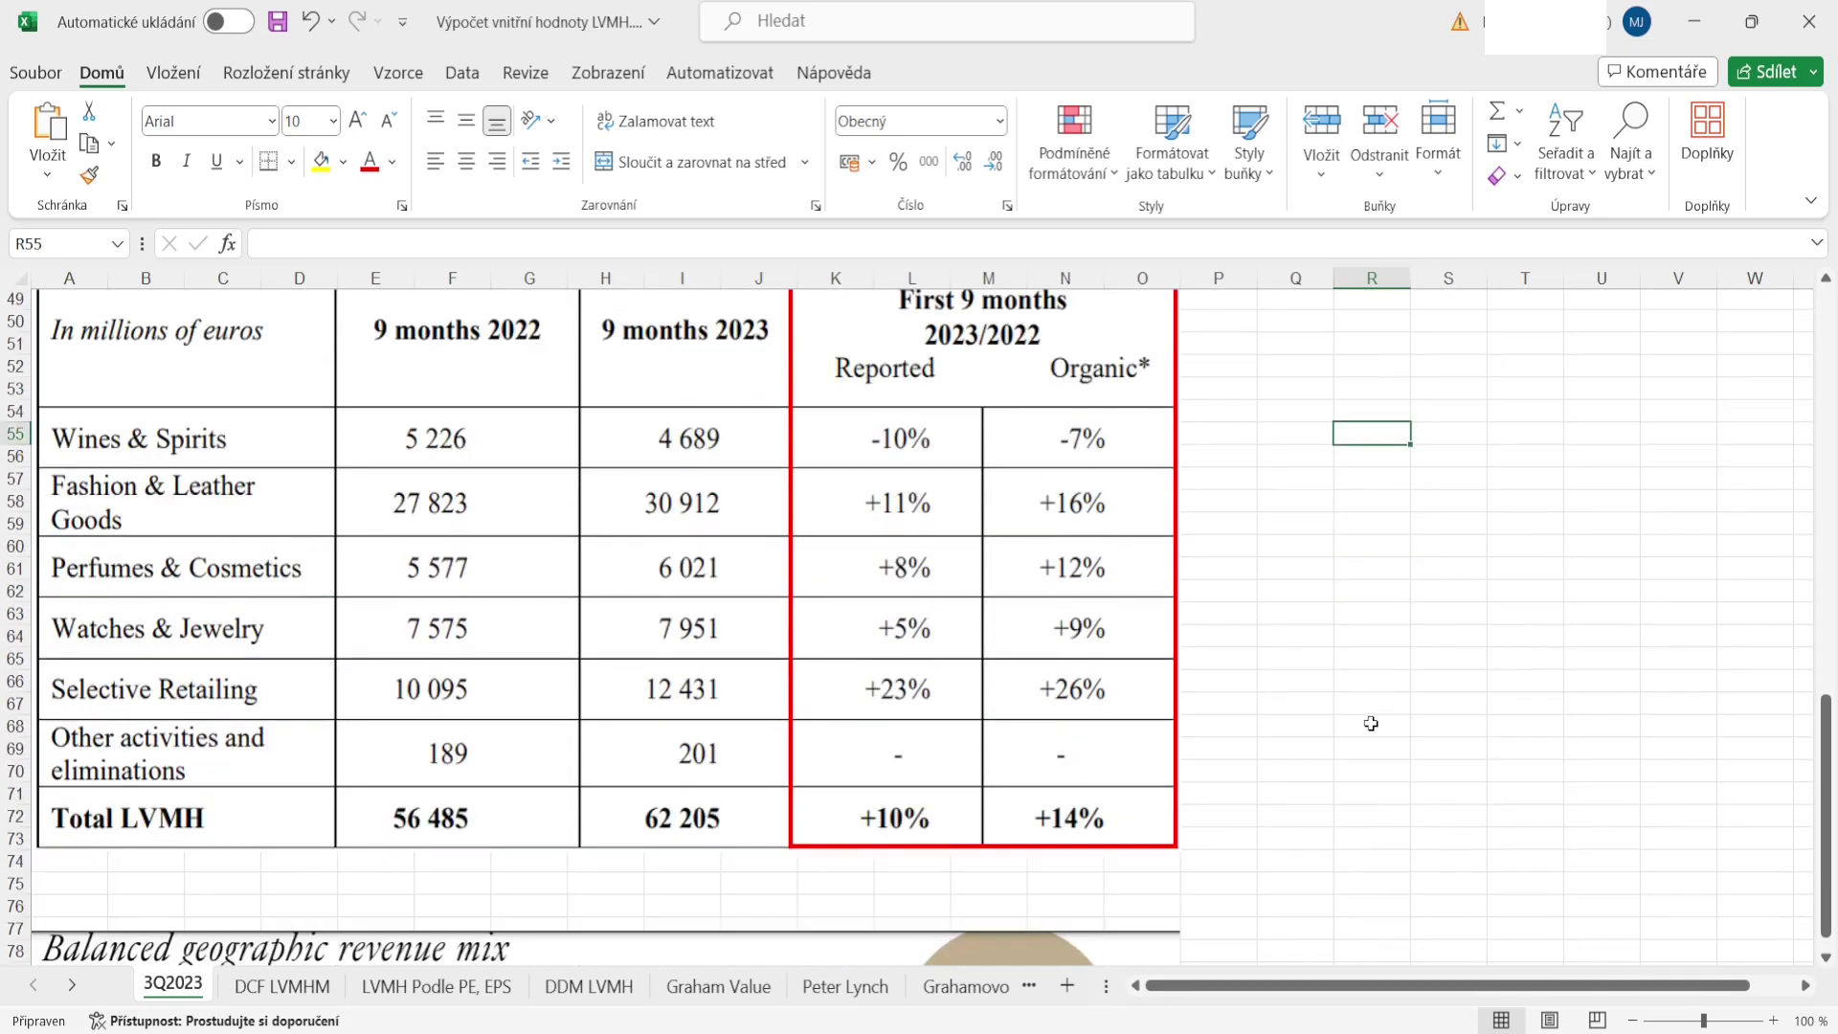
scroll(1371, 724, up, 1)
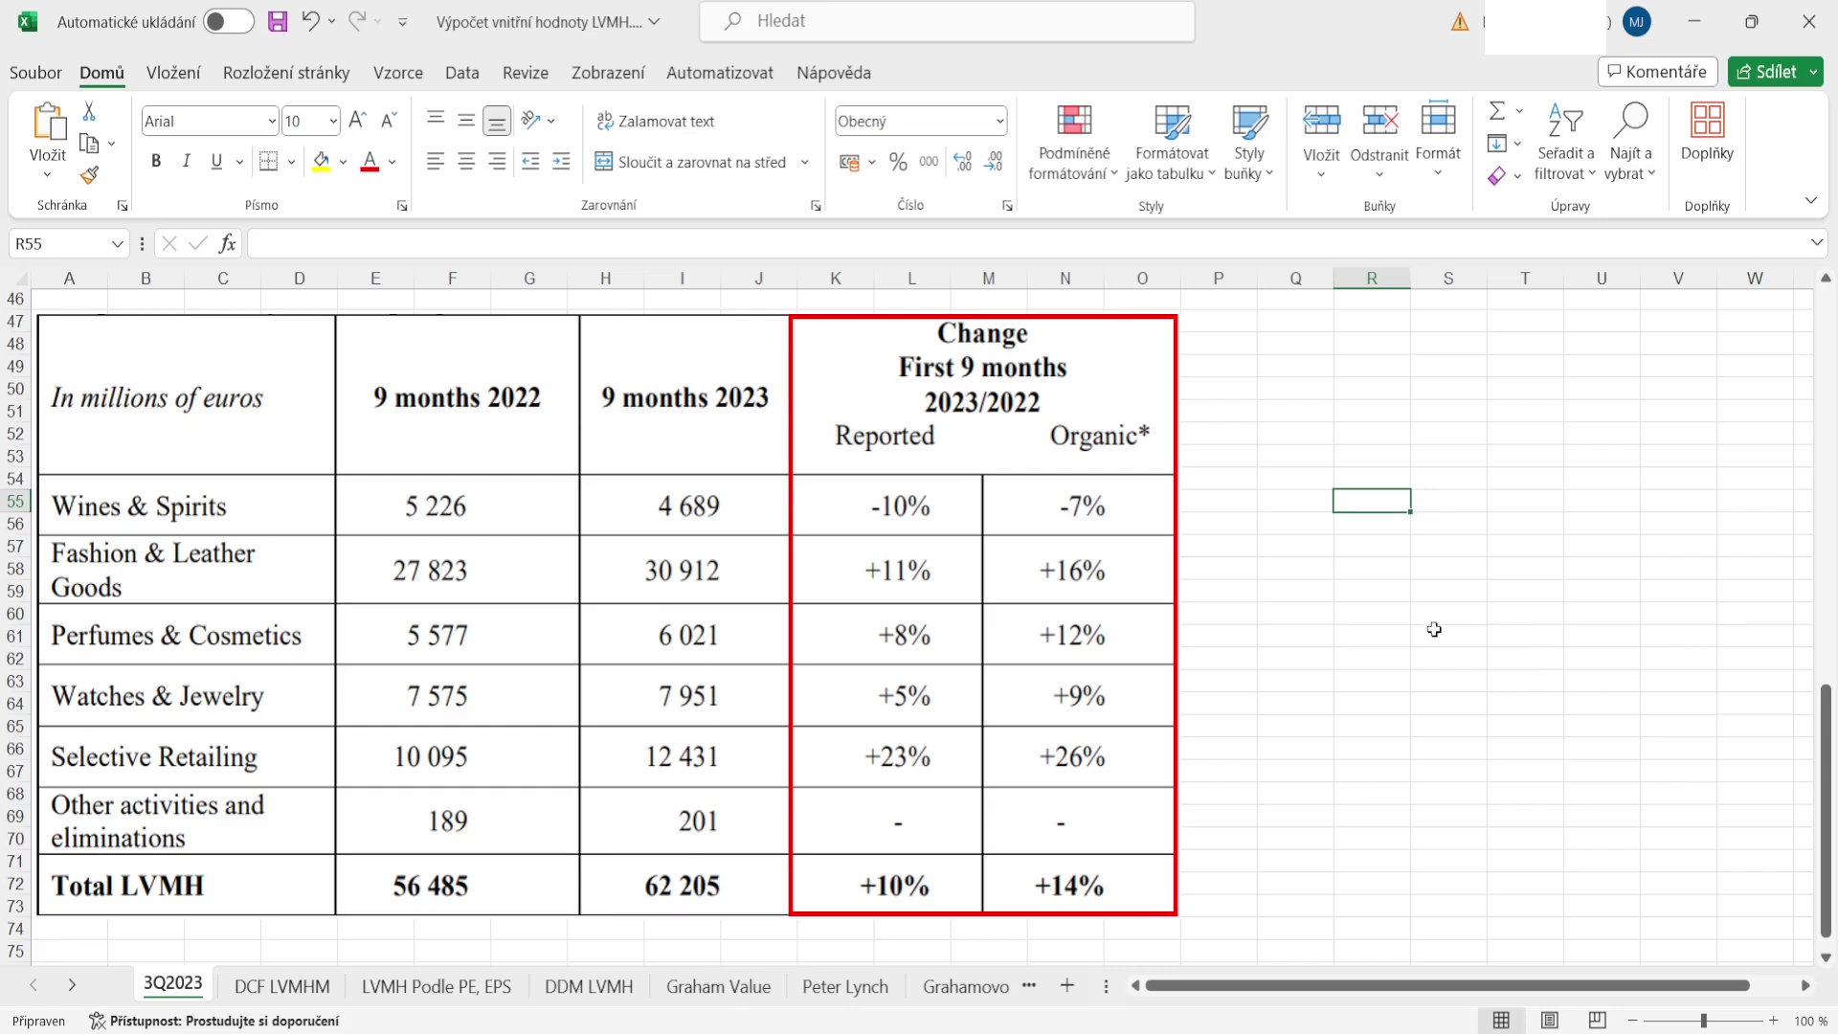
Step: Examine the nine-month revenue breakdown by region and the Clothing & Footwear and Beauty brand rankings
scroll(1434, 629, down, 5)
scroll(1434, 629, down, 5)
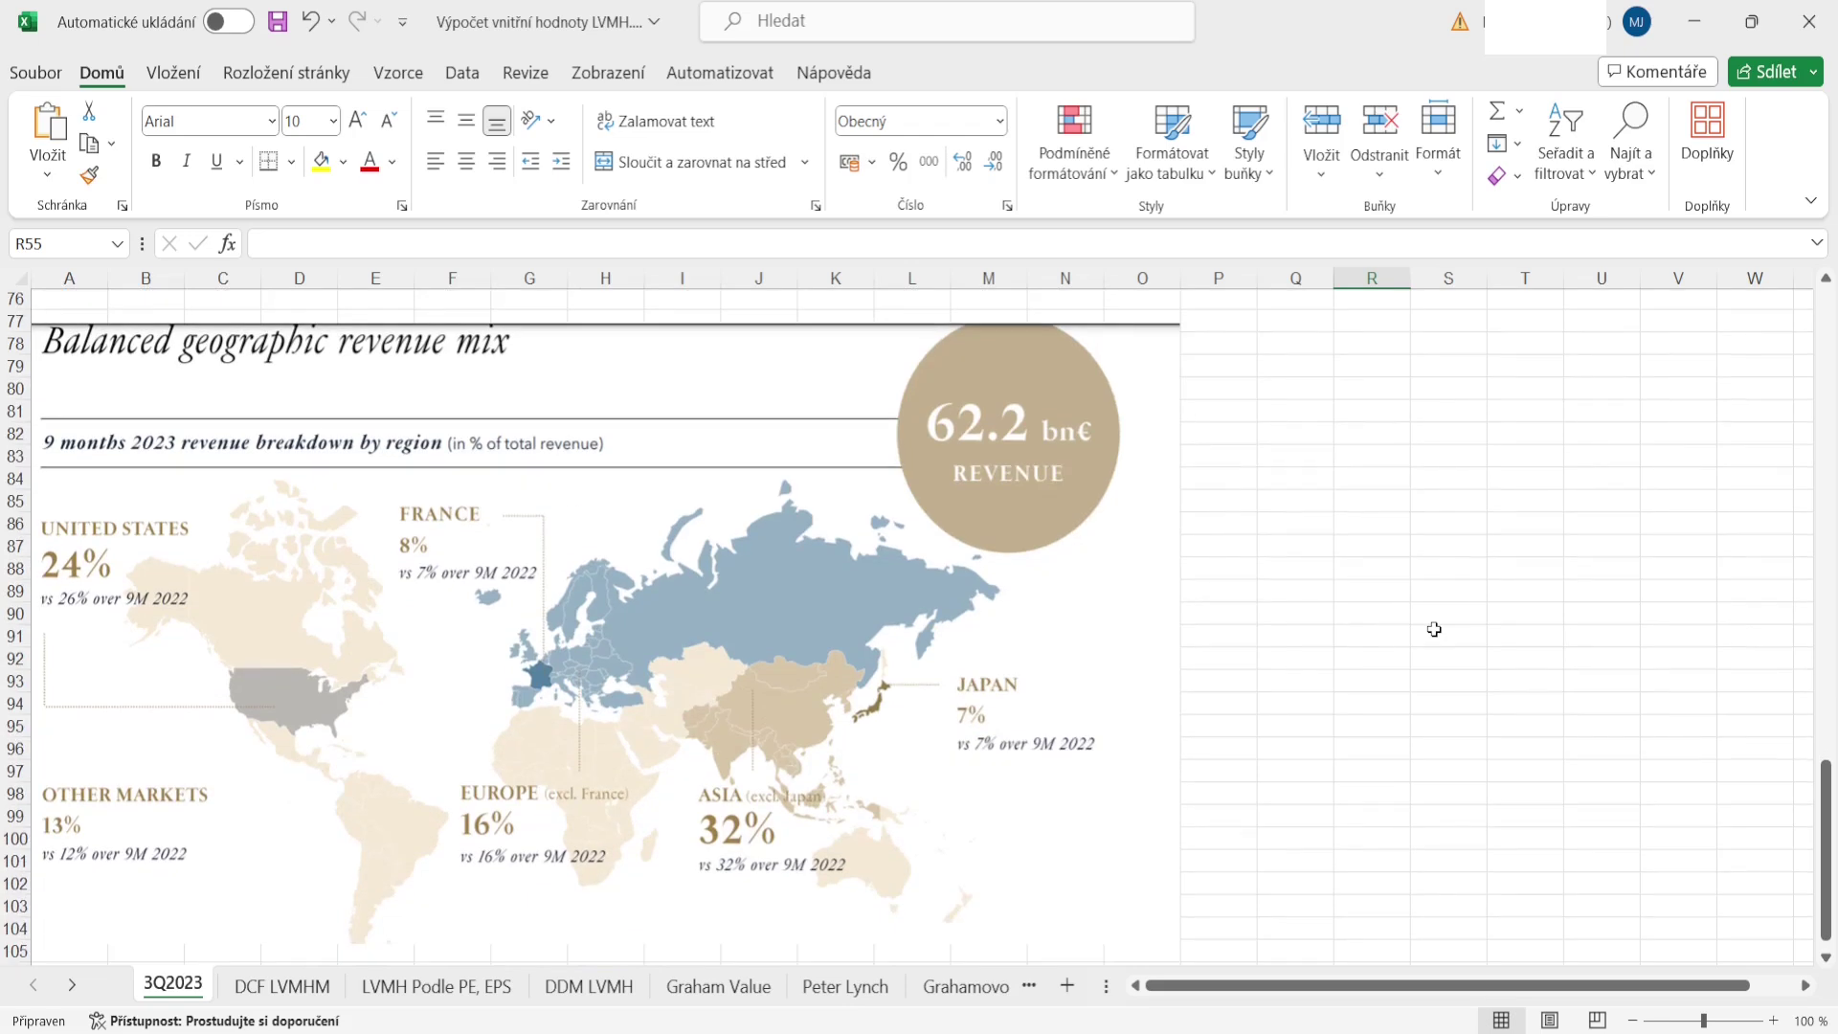
scroll(1434, 629, down, 1)
scroll(1434, 629, up, 1)
scroll(1294, 709, down, 5)
scroll(1294, 709, down, 5)
scroll(1294, 708, down, 1)
scroll(1294, 708, up, 1)
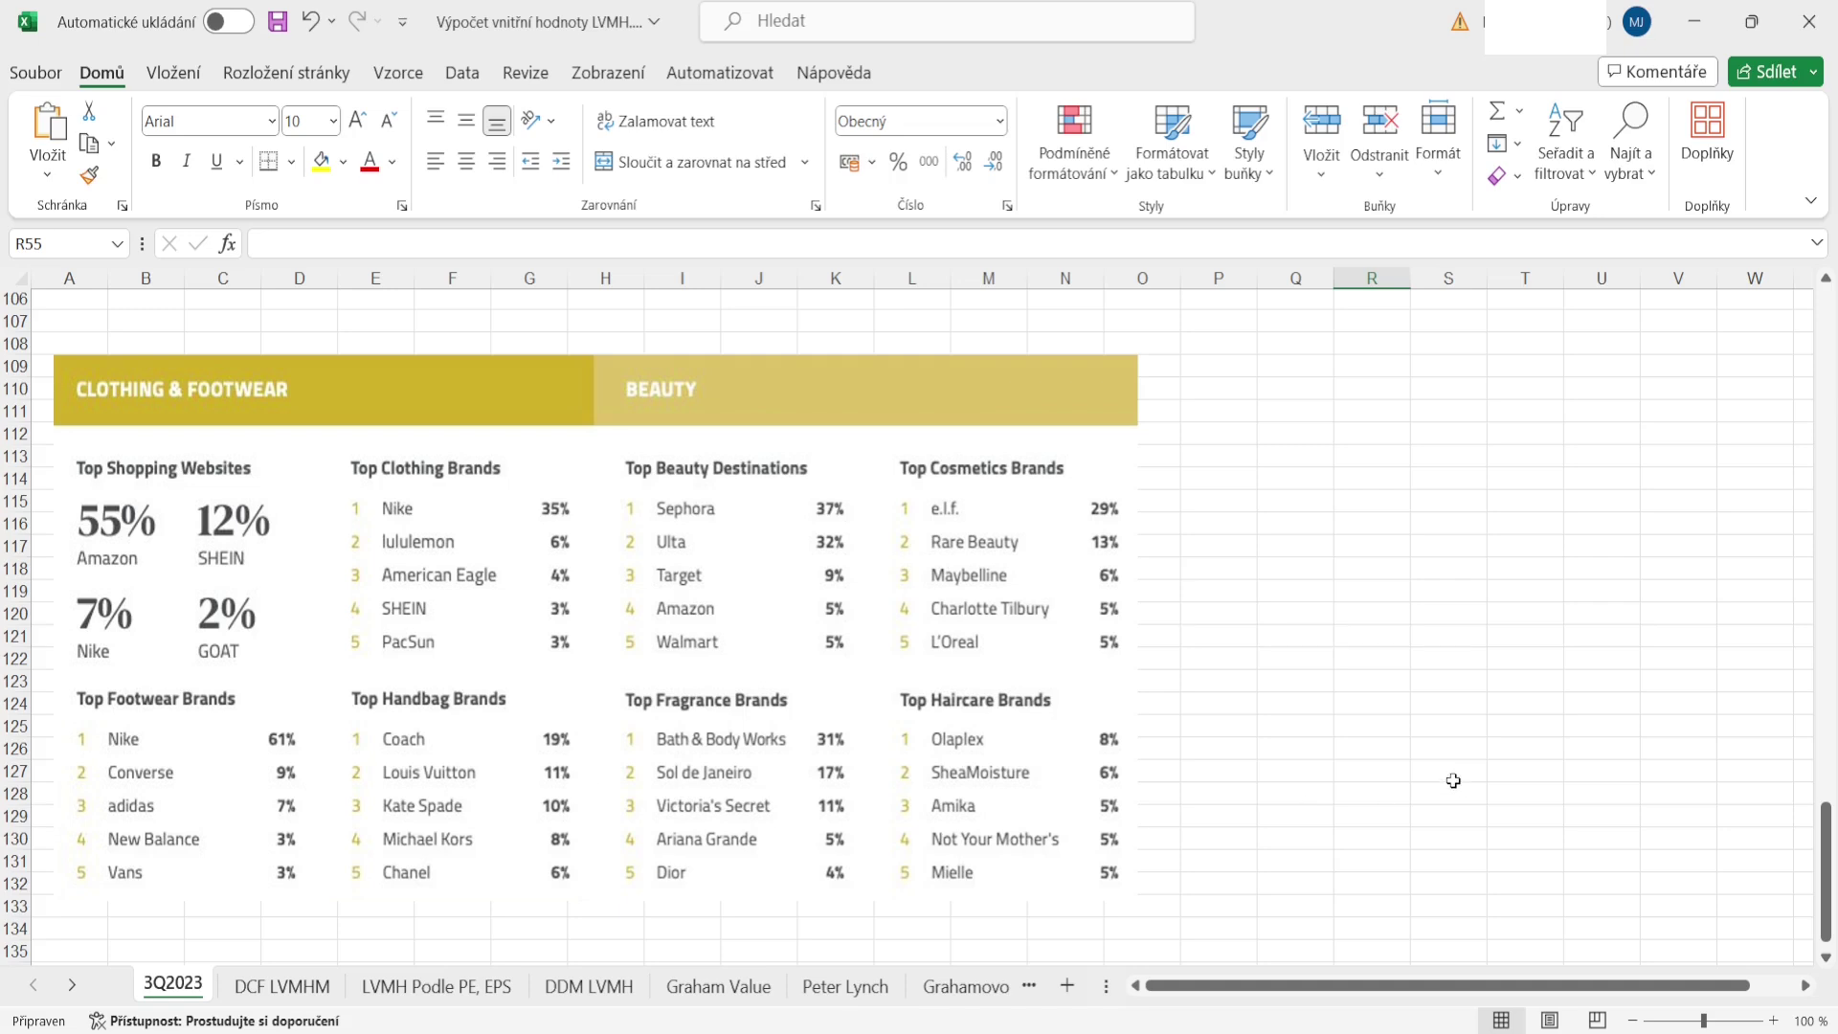
Step: Read through the LVMH's Luxury Empire acquisitions timeline from the pre-1989 brands to 2022
scroll(1454, 781, down, 10)
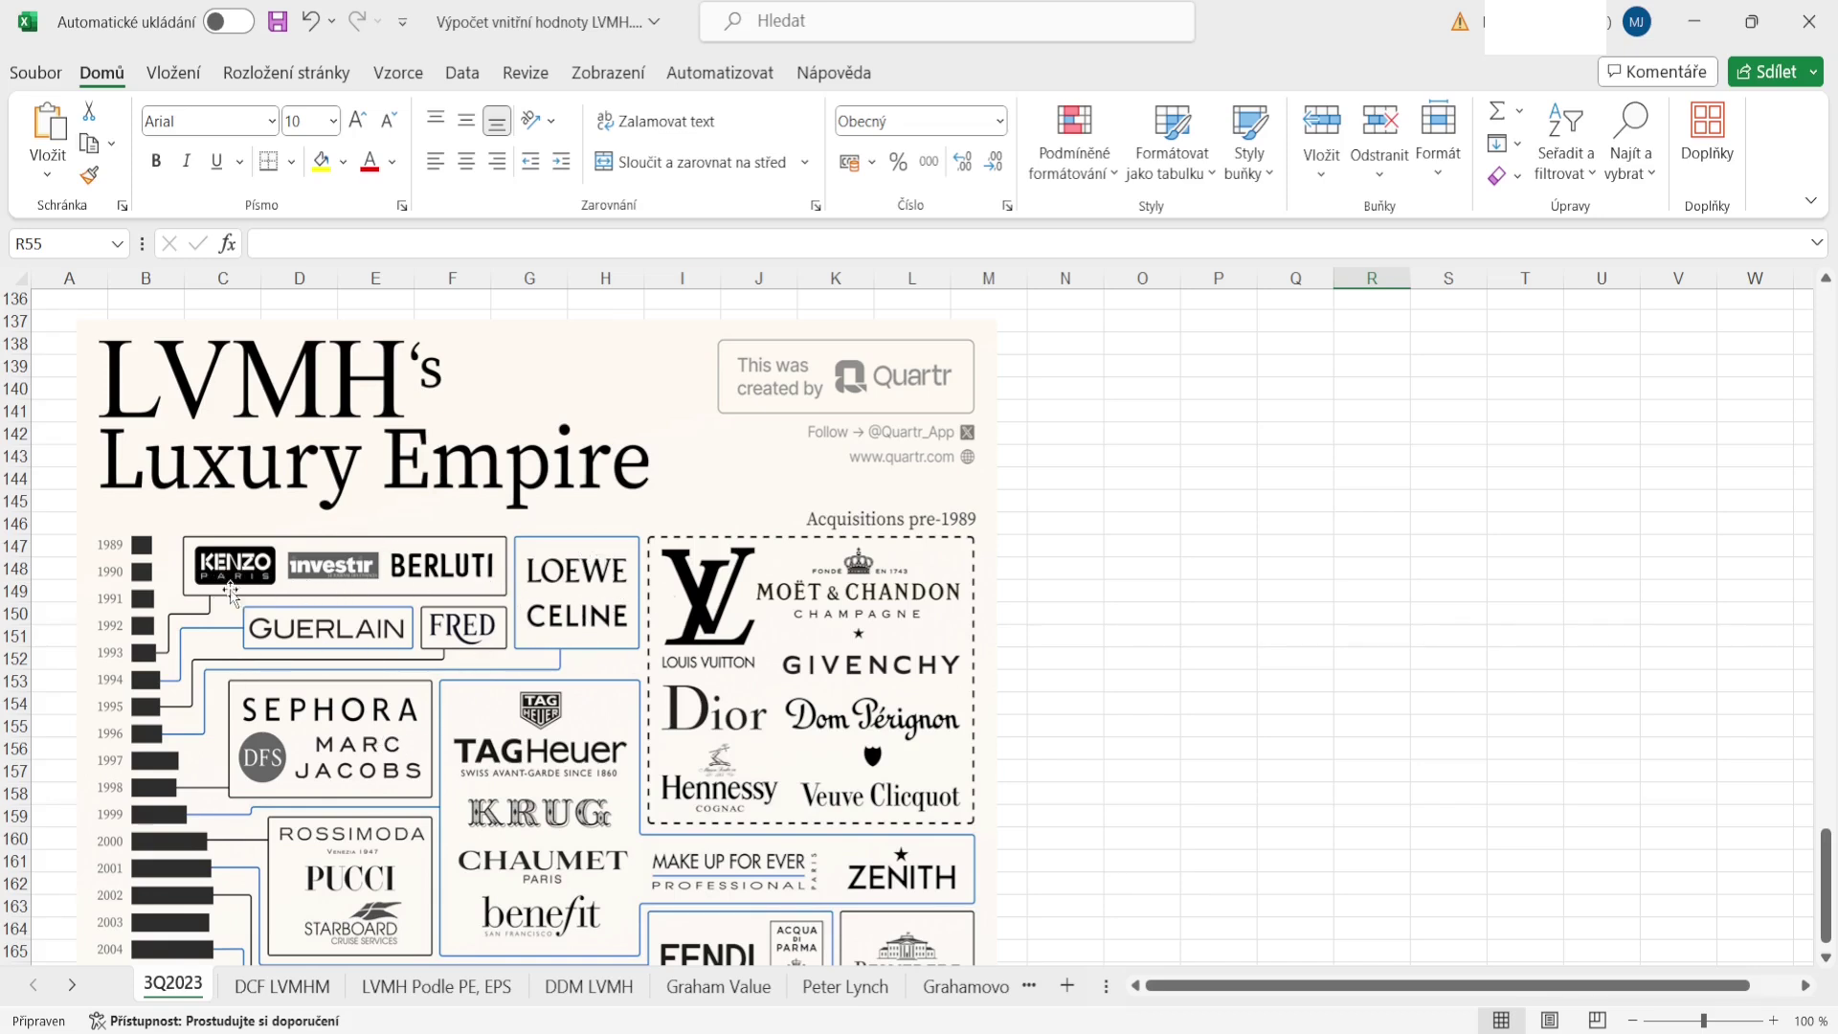
scroll(297, 680, down, 3)
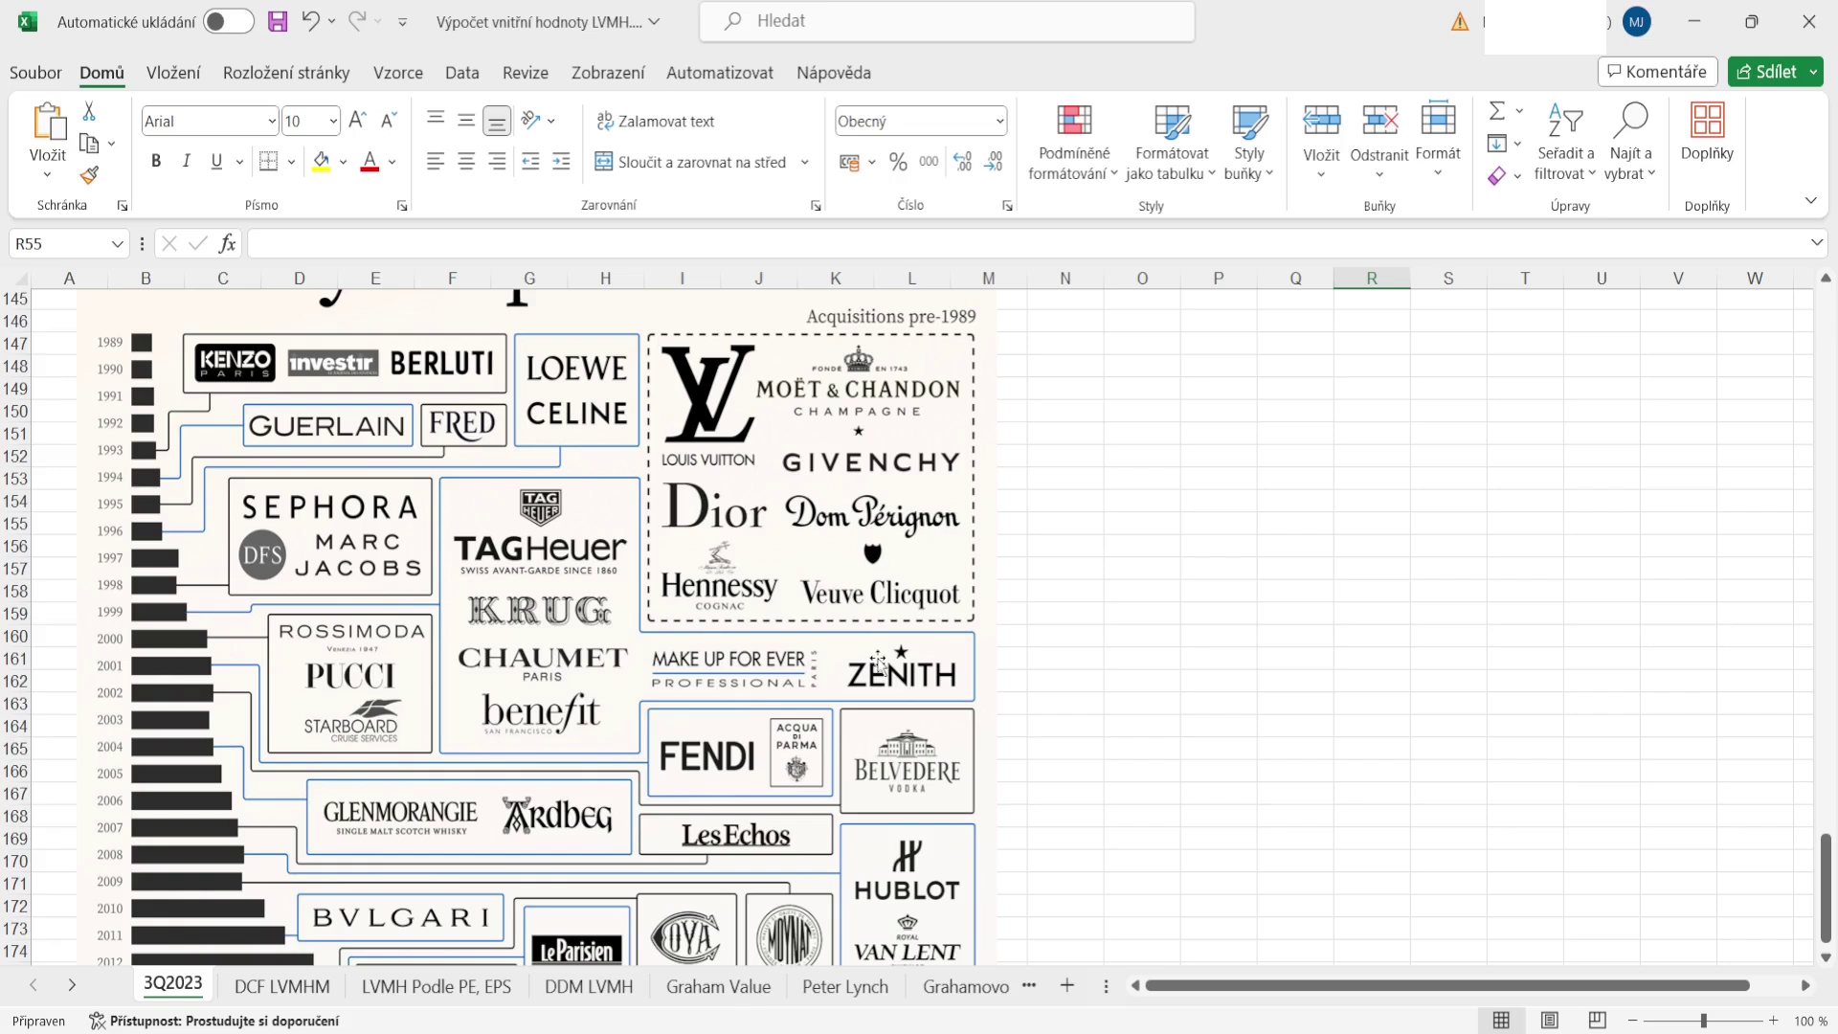
scroll(595, 694, down, 1)
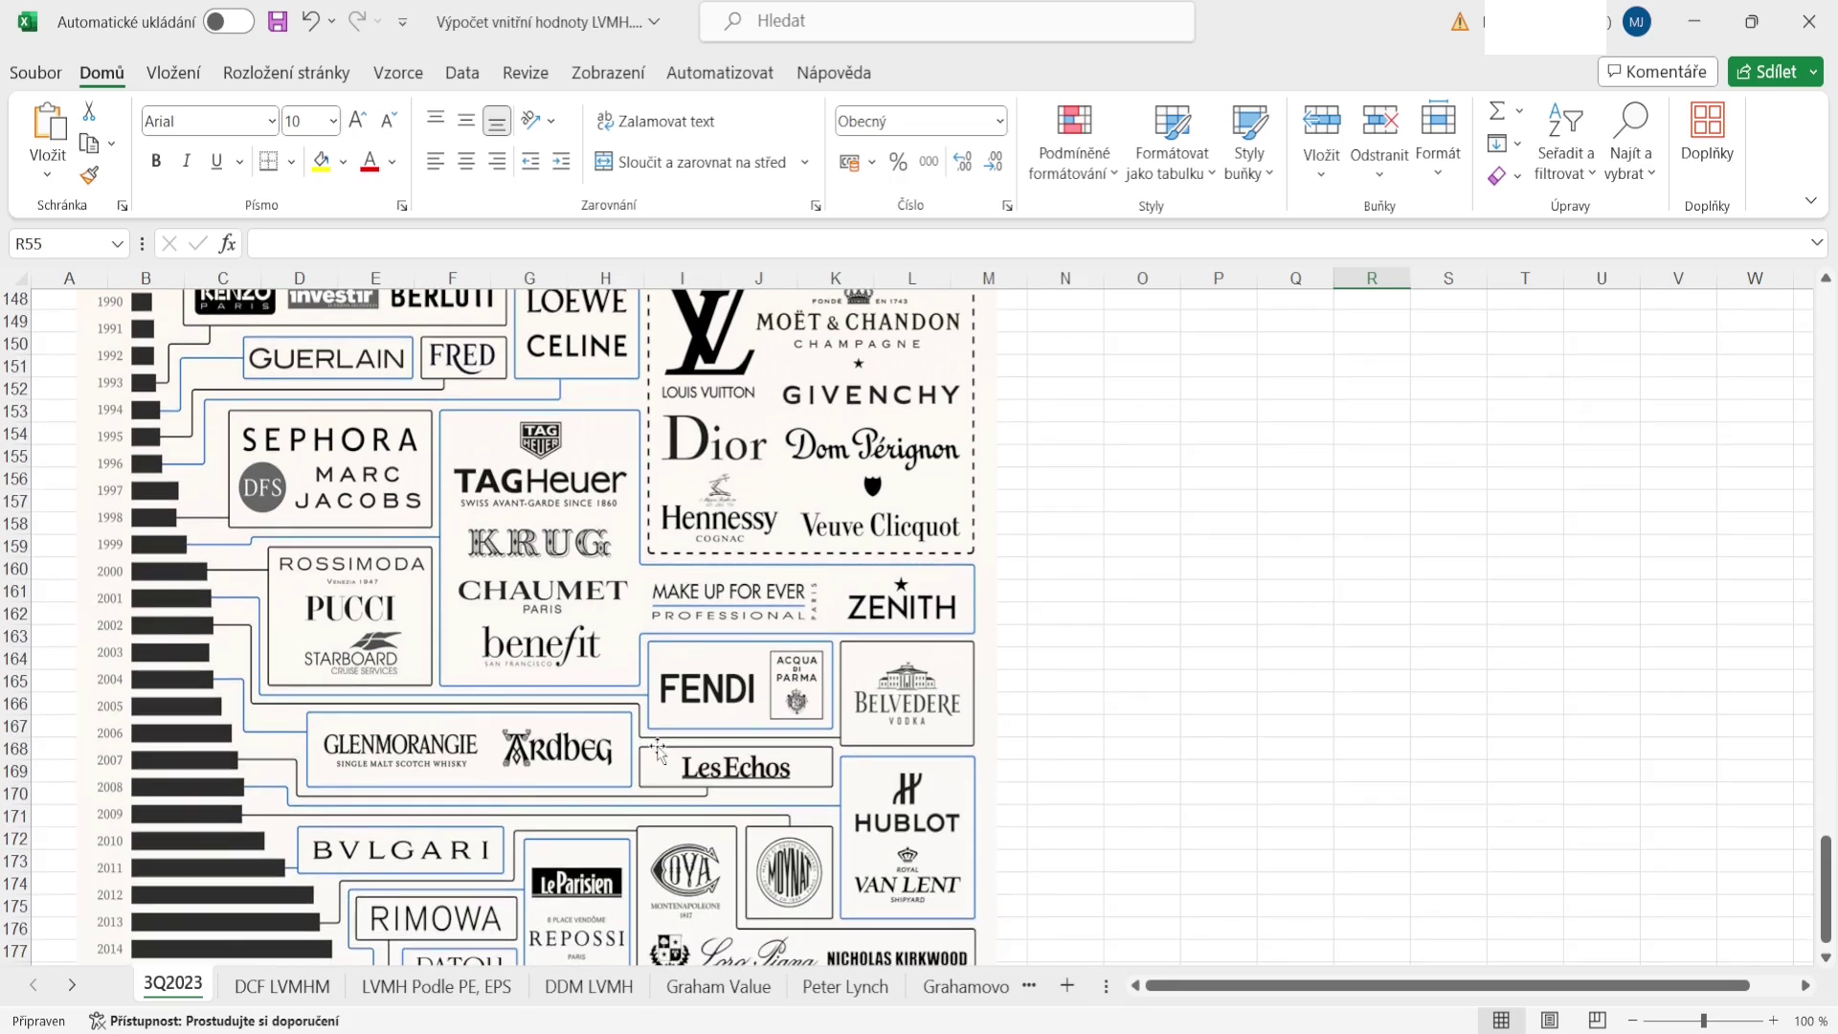
scroll(965, 737, down, 1)
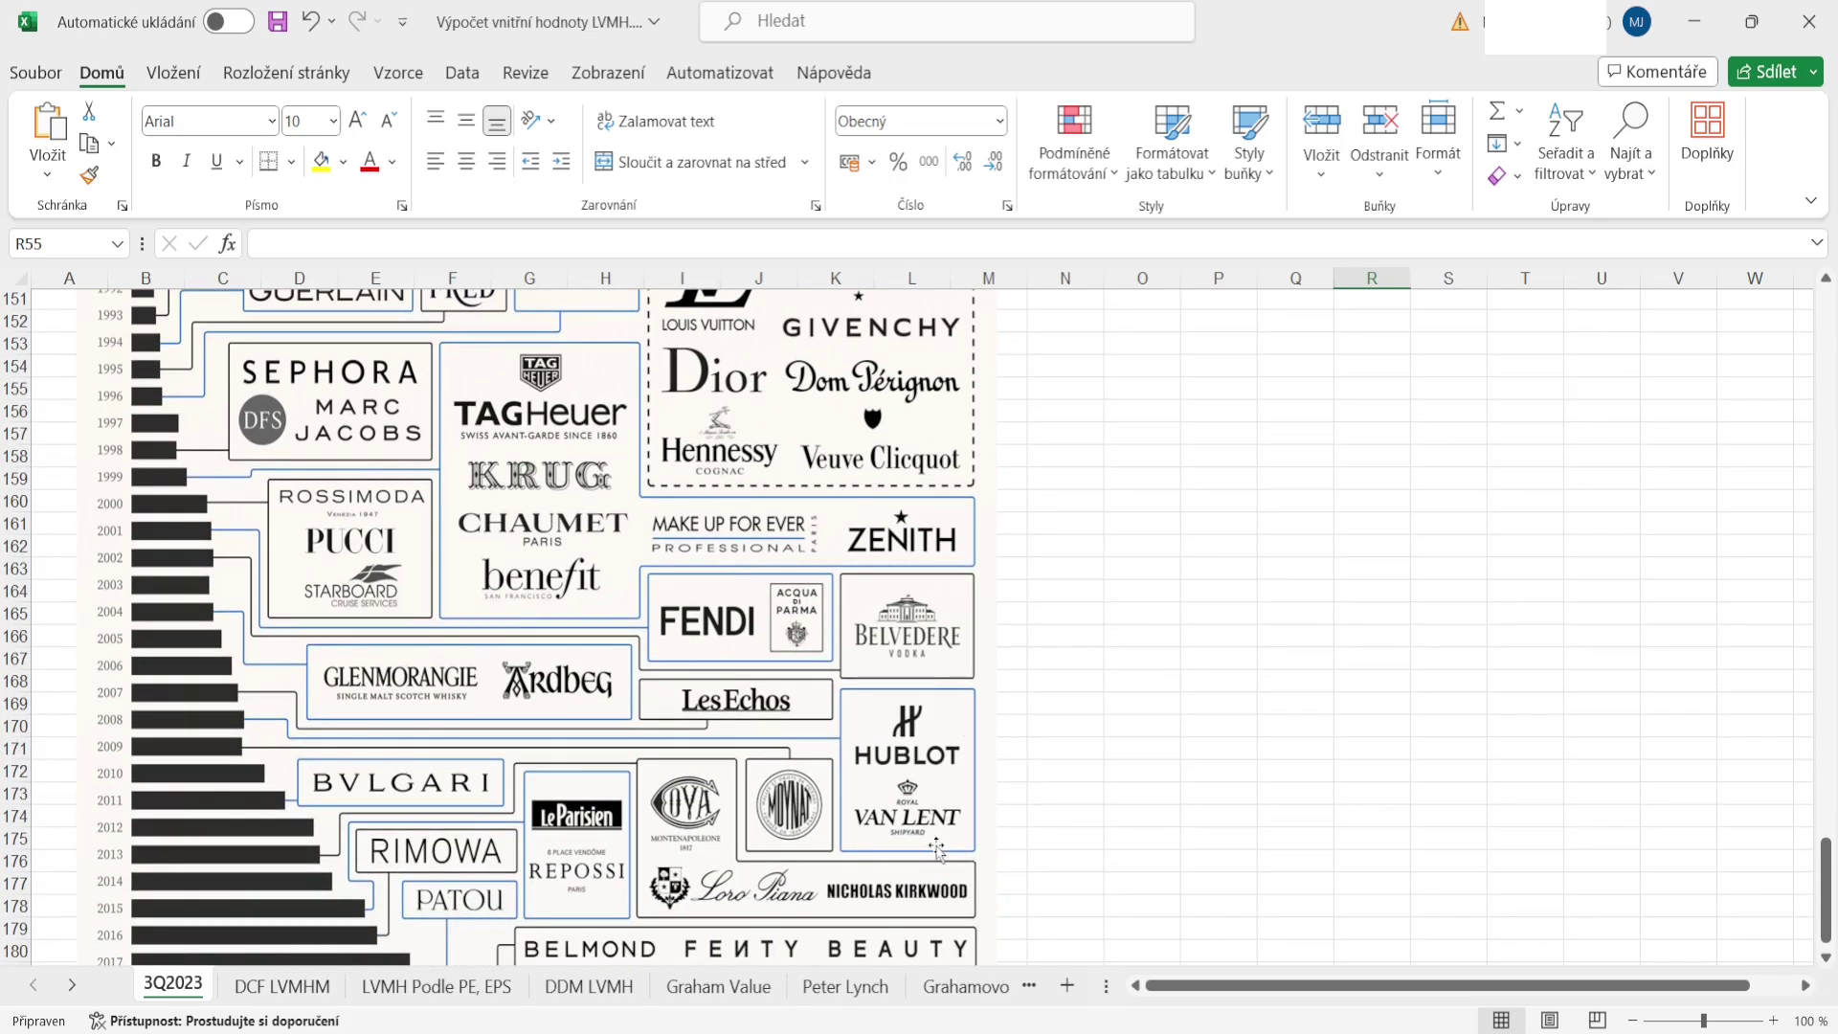
scroll(637, 791, down, 1)
scroll(488, 756, down, 1)
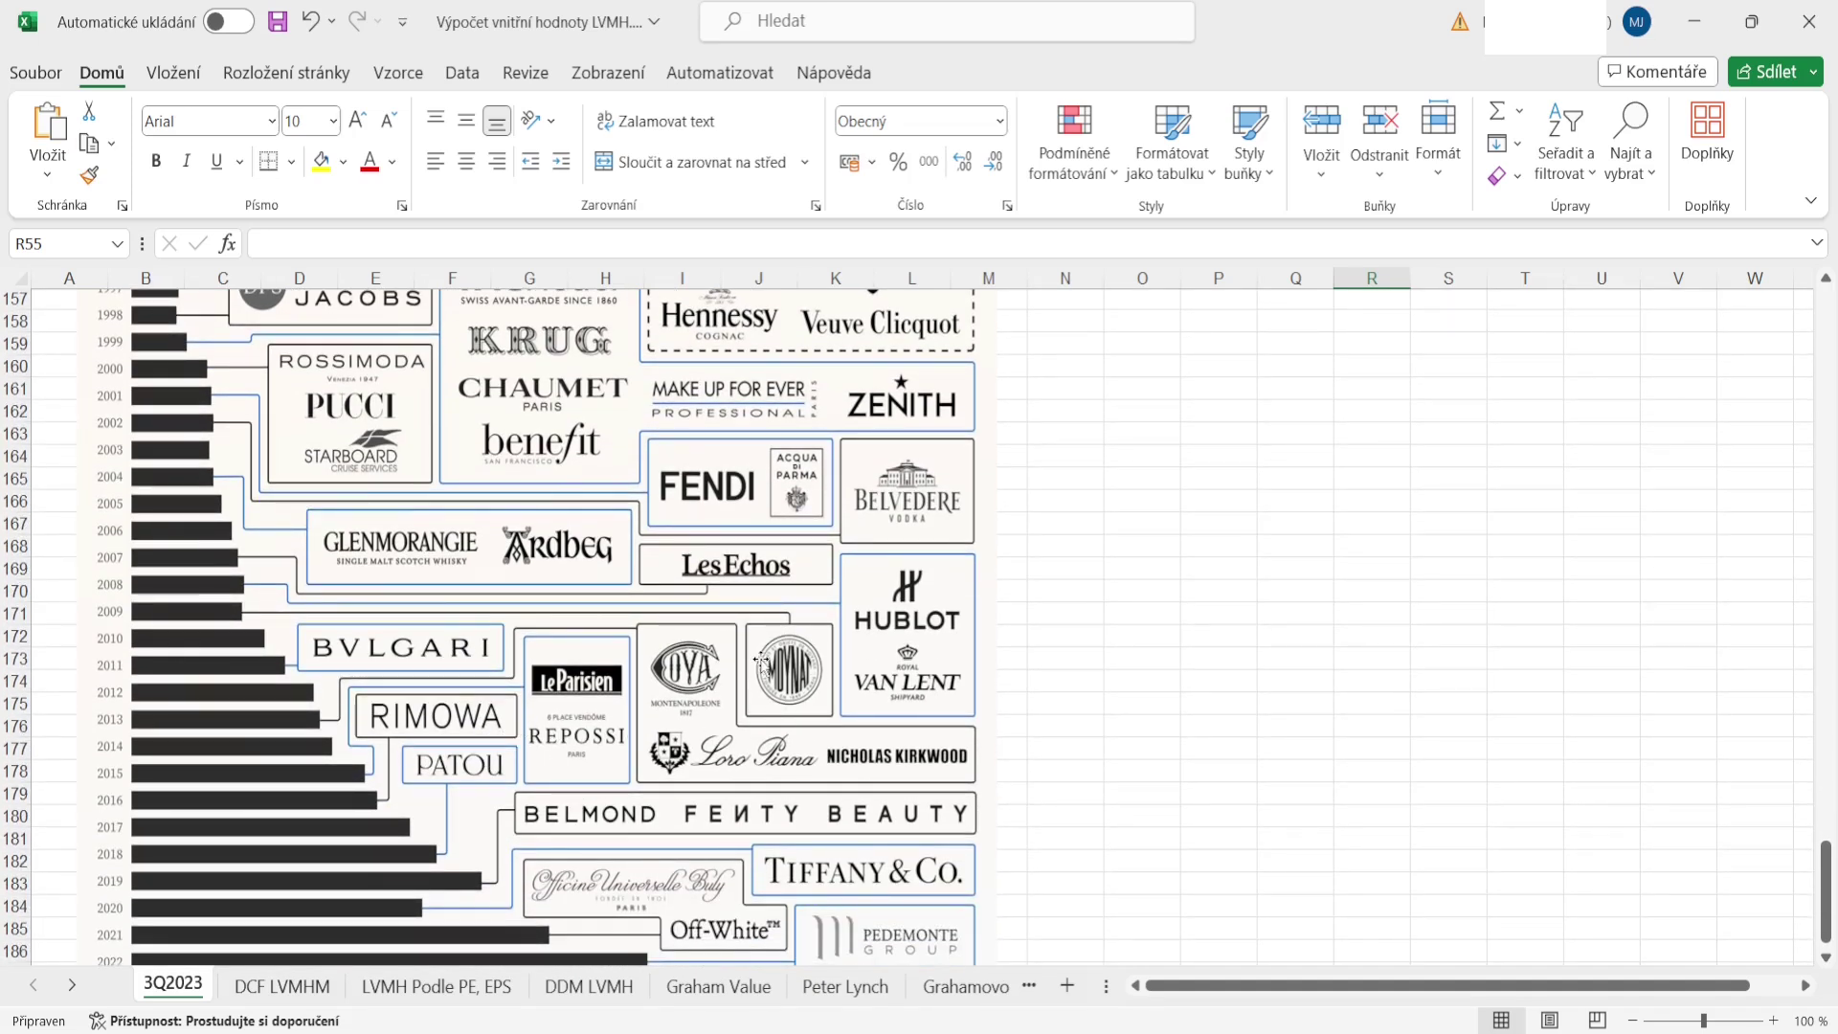
scroll(904, 727, down, 1)
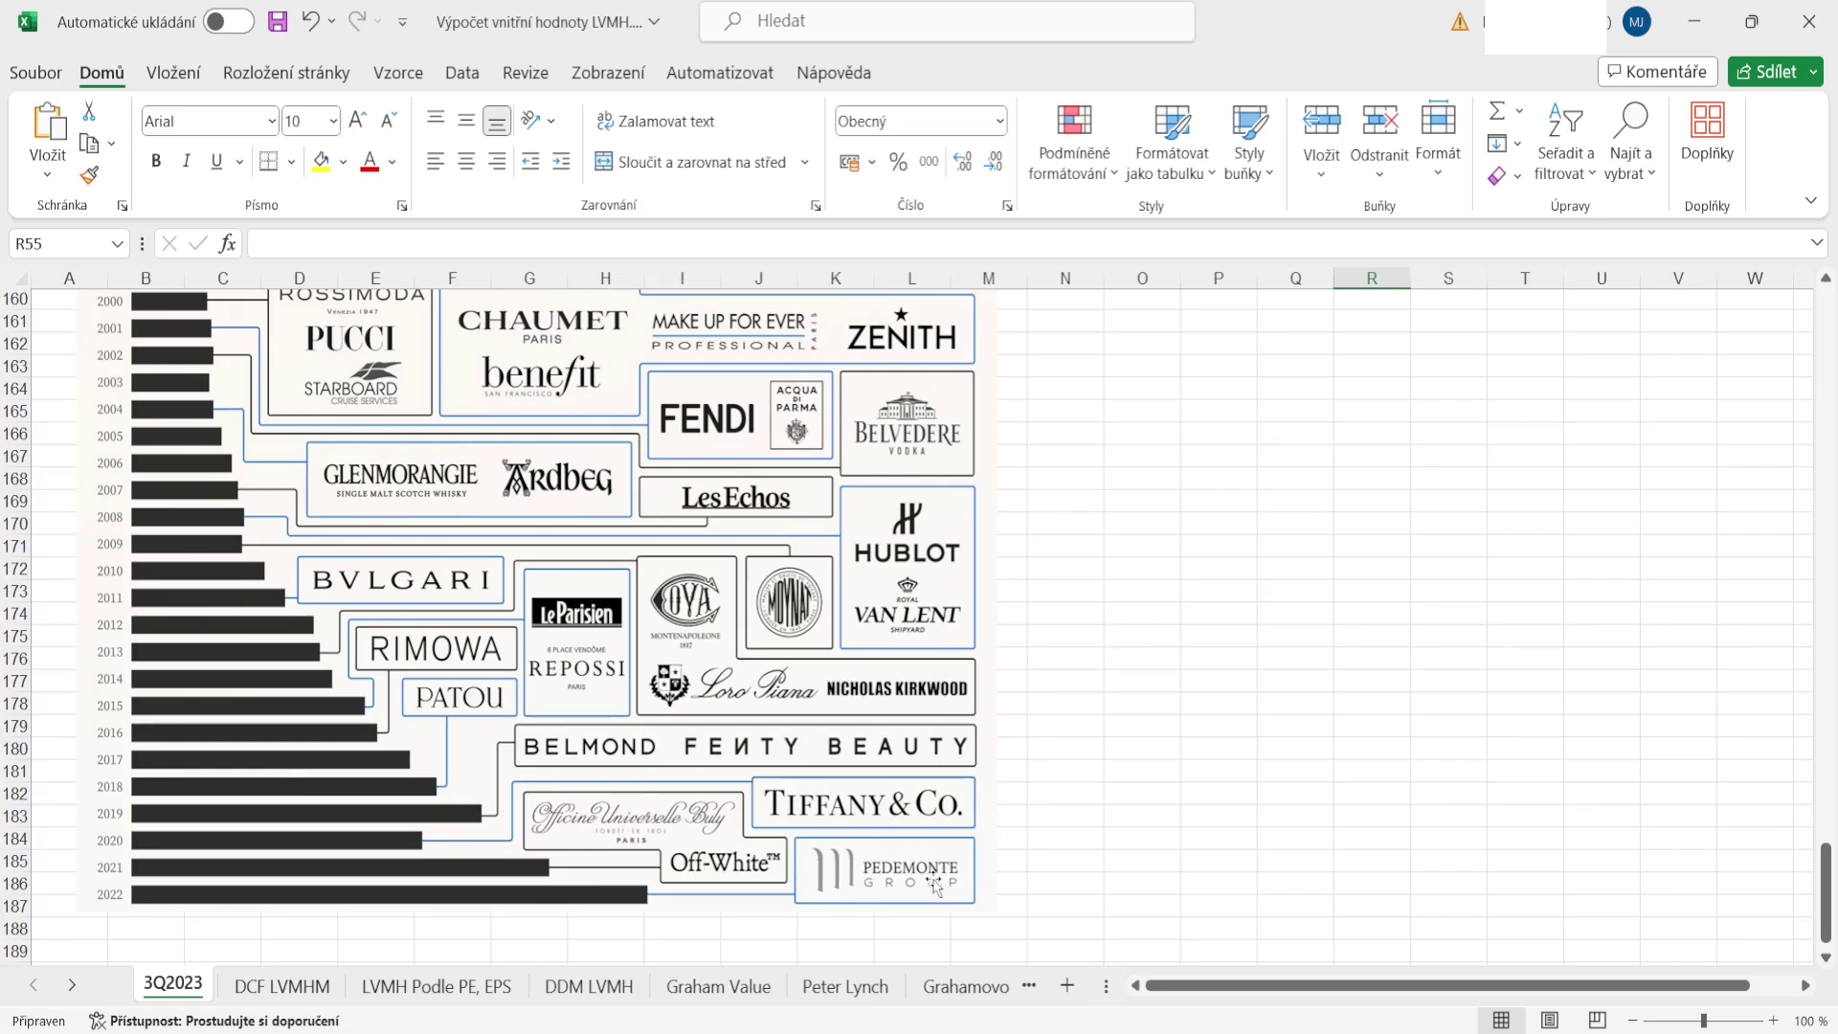
scroll(271, 838, up, 5)
scroll(272, 838, down, 4)
scroll(272, 838, down, 1)
scroll(1018, 756, up, 6)
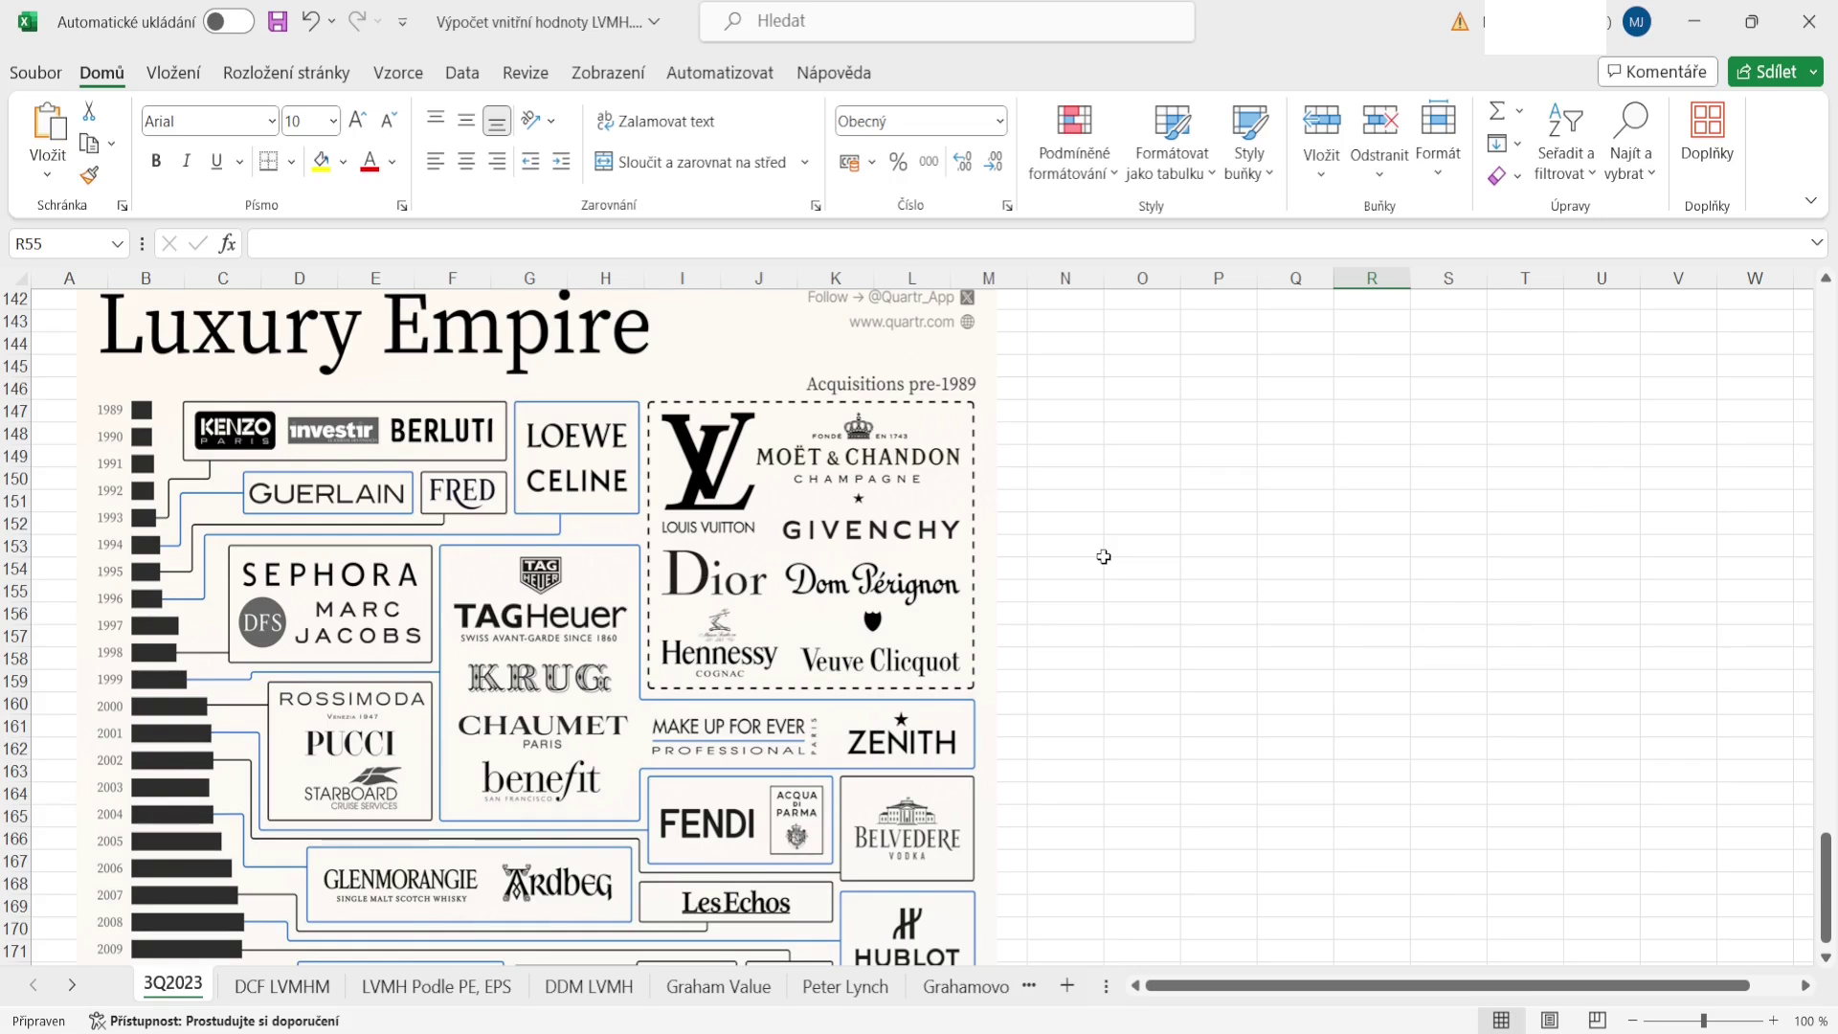
Step: Review the Most valuable luxury brands chart and the LVMH Q3 FY23 Revenue diagram below it
scroll(1101, 555, down, 6)
scroll(1103, 556, down, 10)
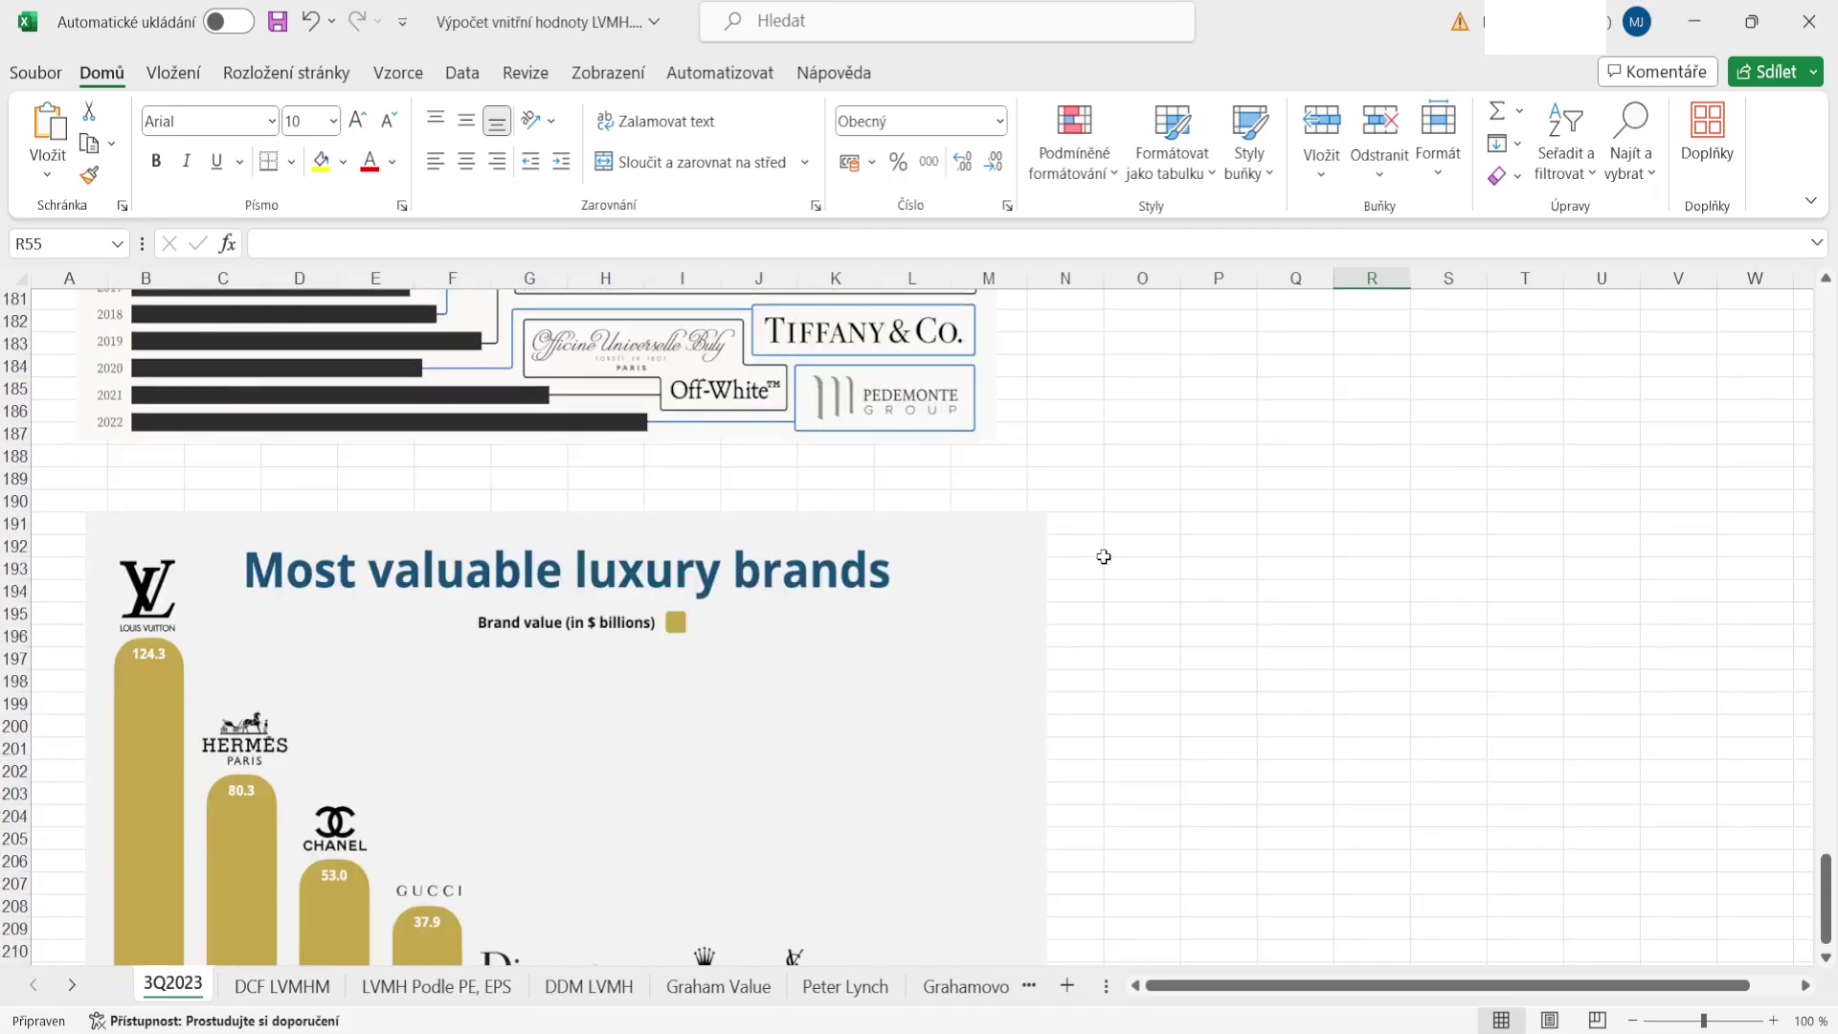
scroll(1104, 556, up, 1)
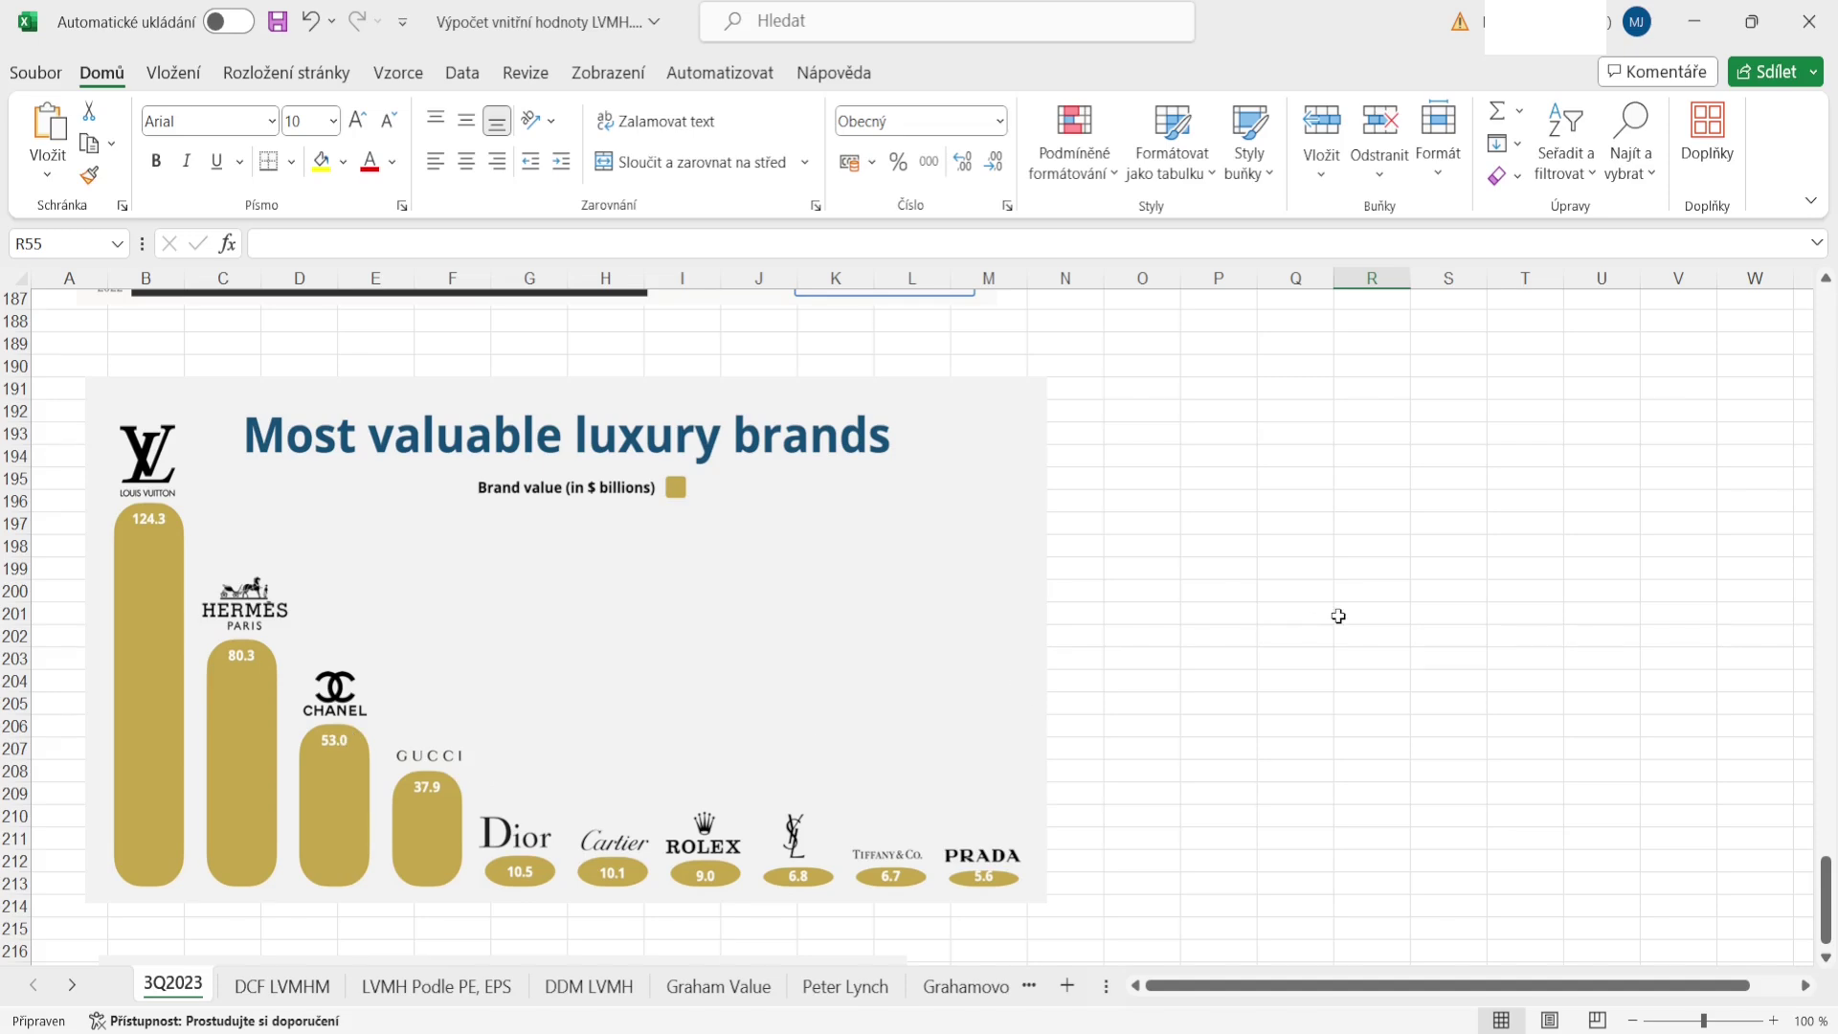
scroll(1330, 612, down, 9)
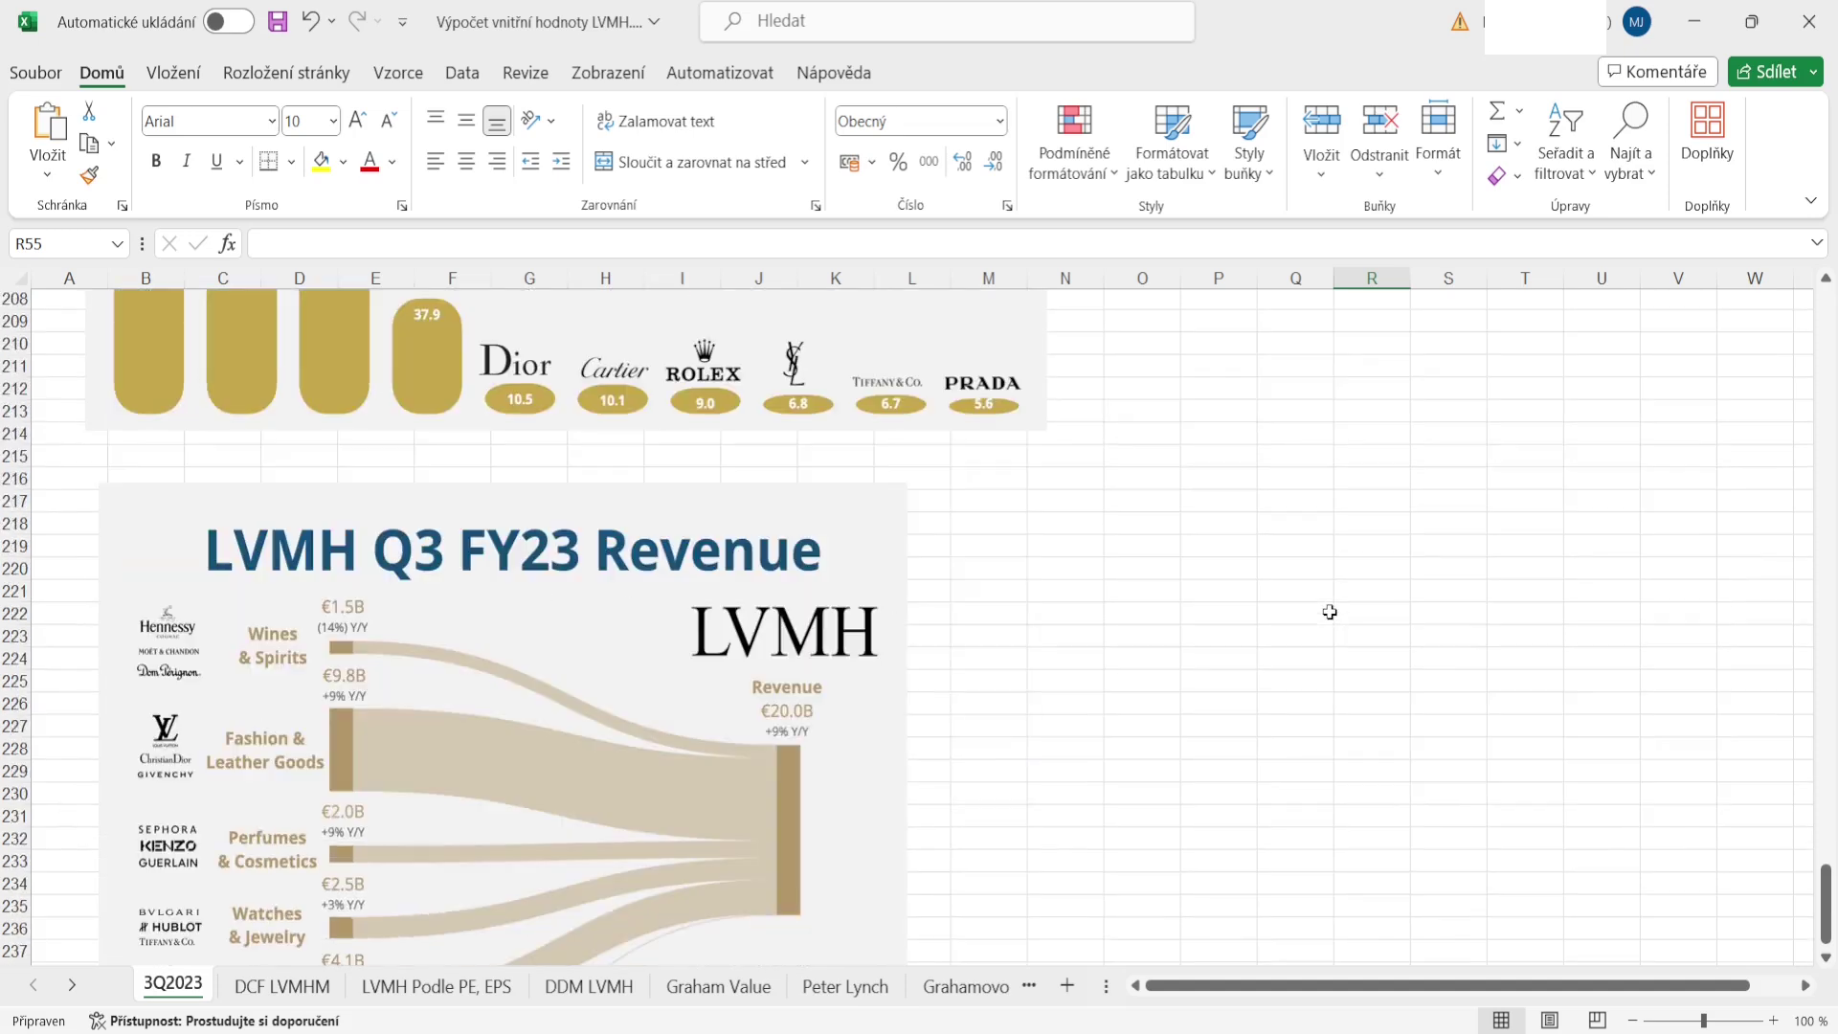
scroll(1325, 612, down, 1)
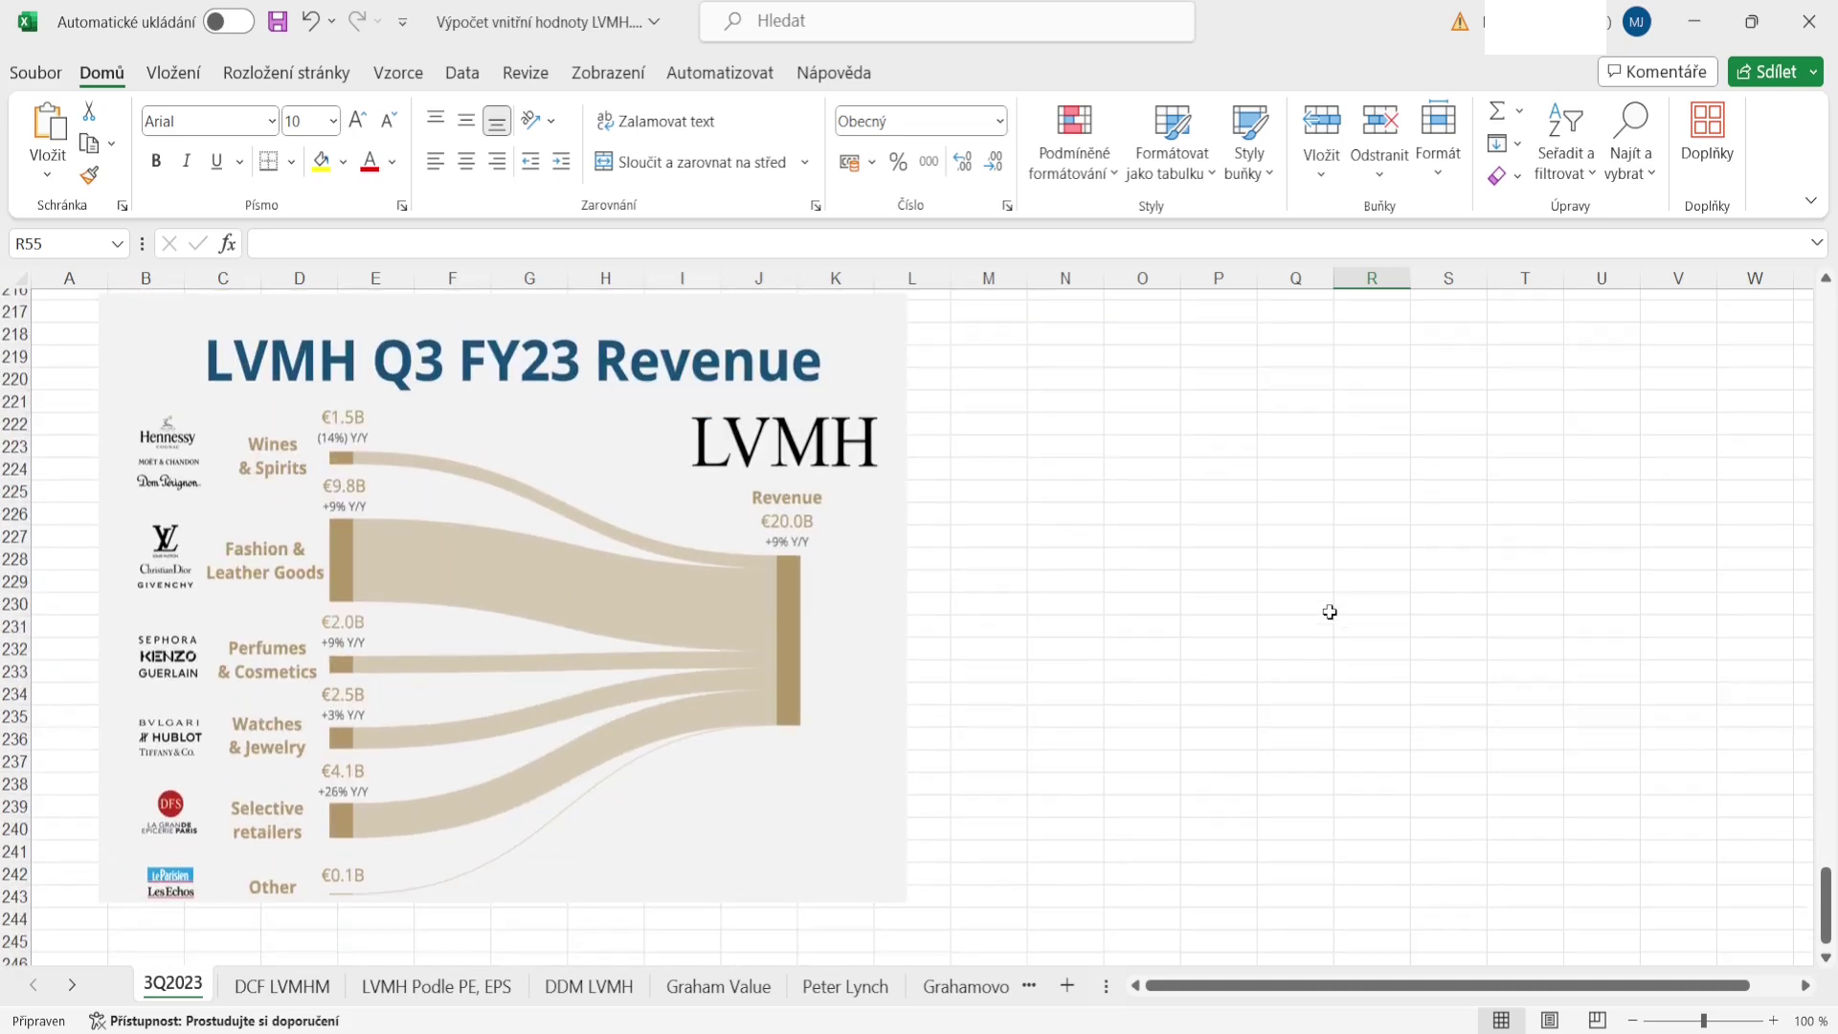
Step: Shift the LVMH Q3 FY23 Revenue picture slightly downward and deselect it
drag(876, 636, 875, 658)
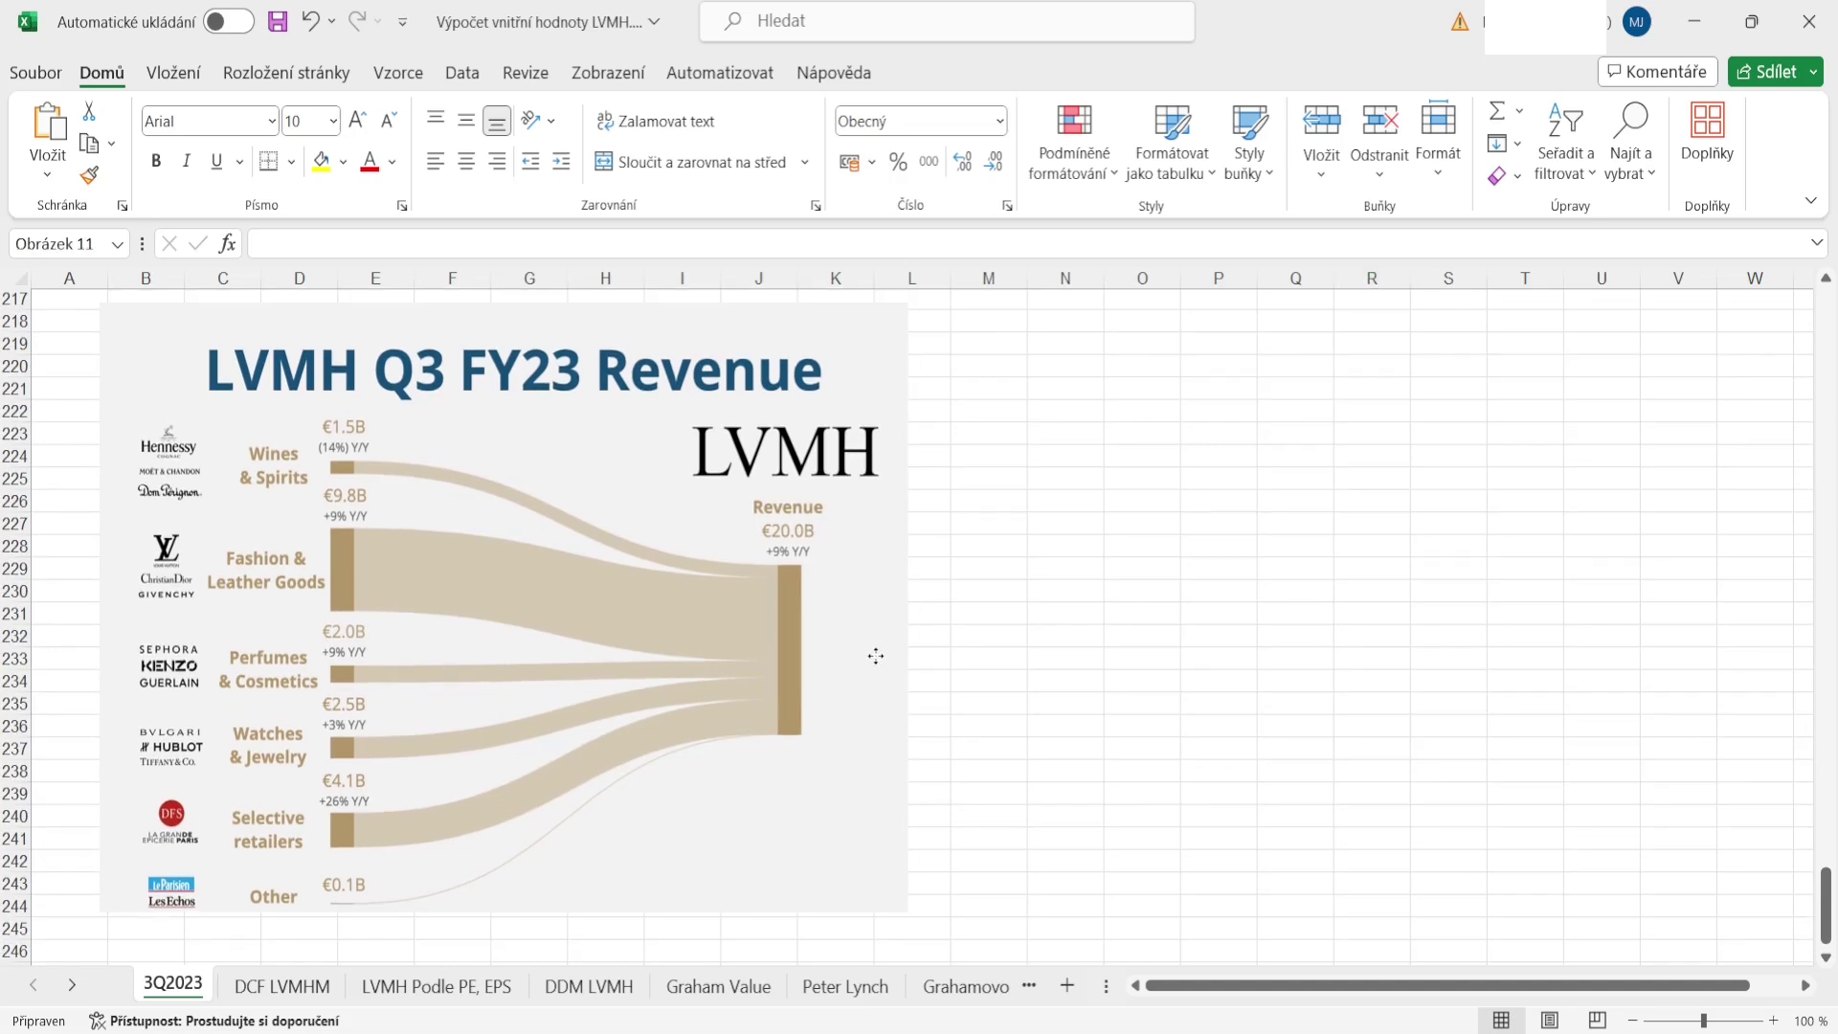
click(1188, 681)
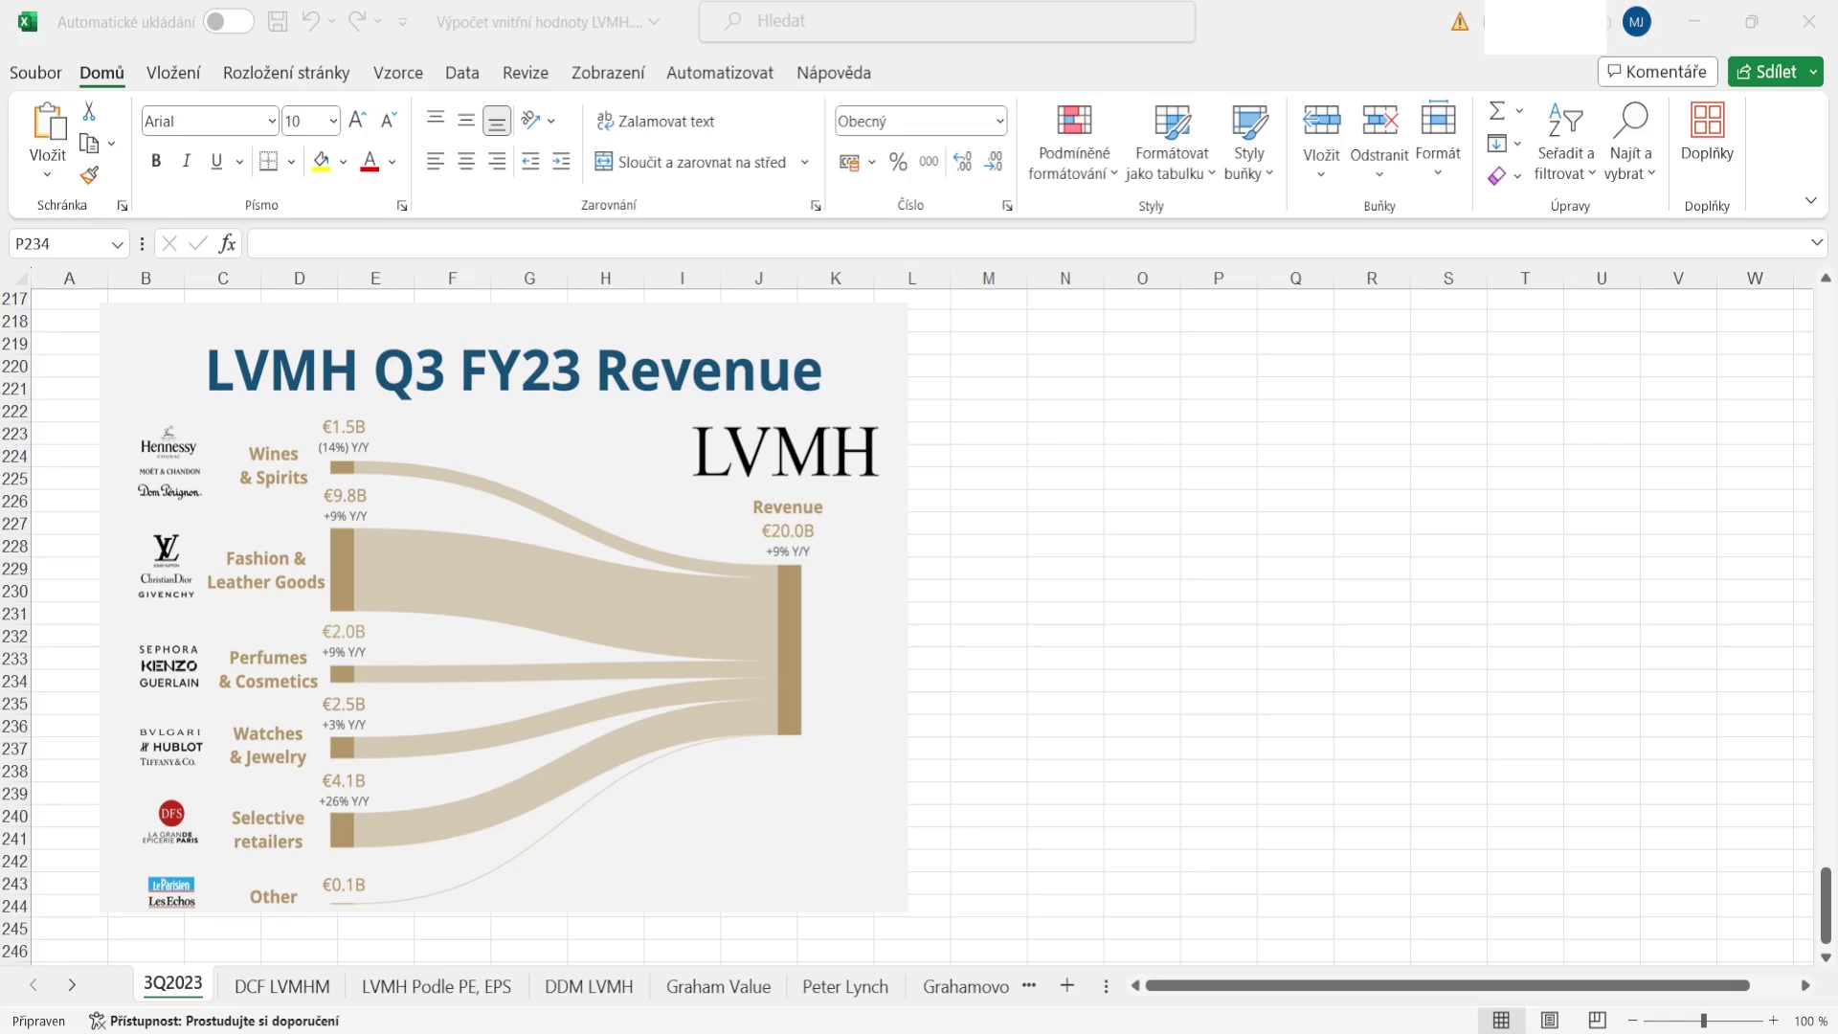
key(alt+Tab)
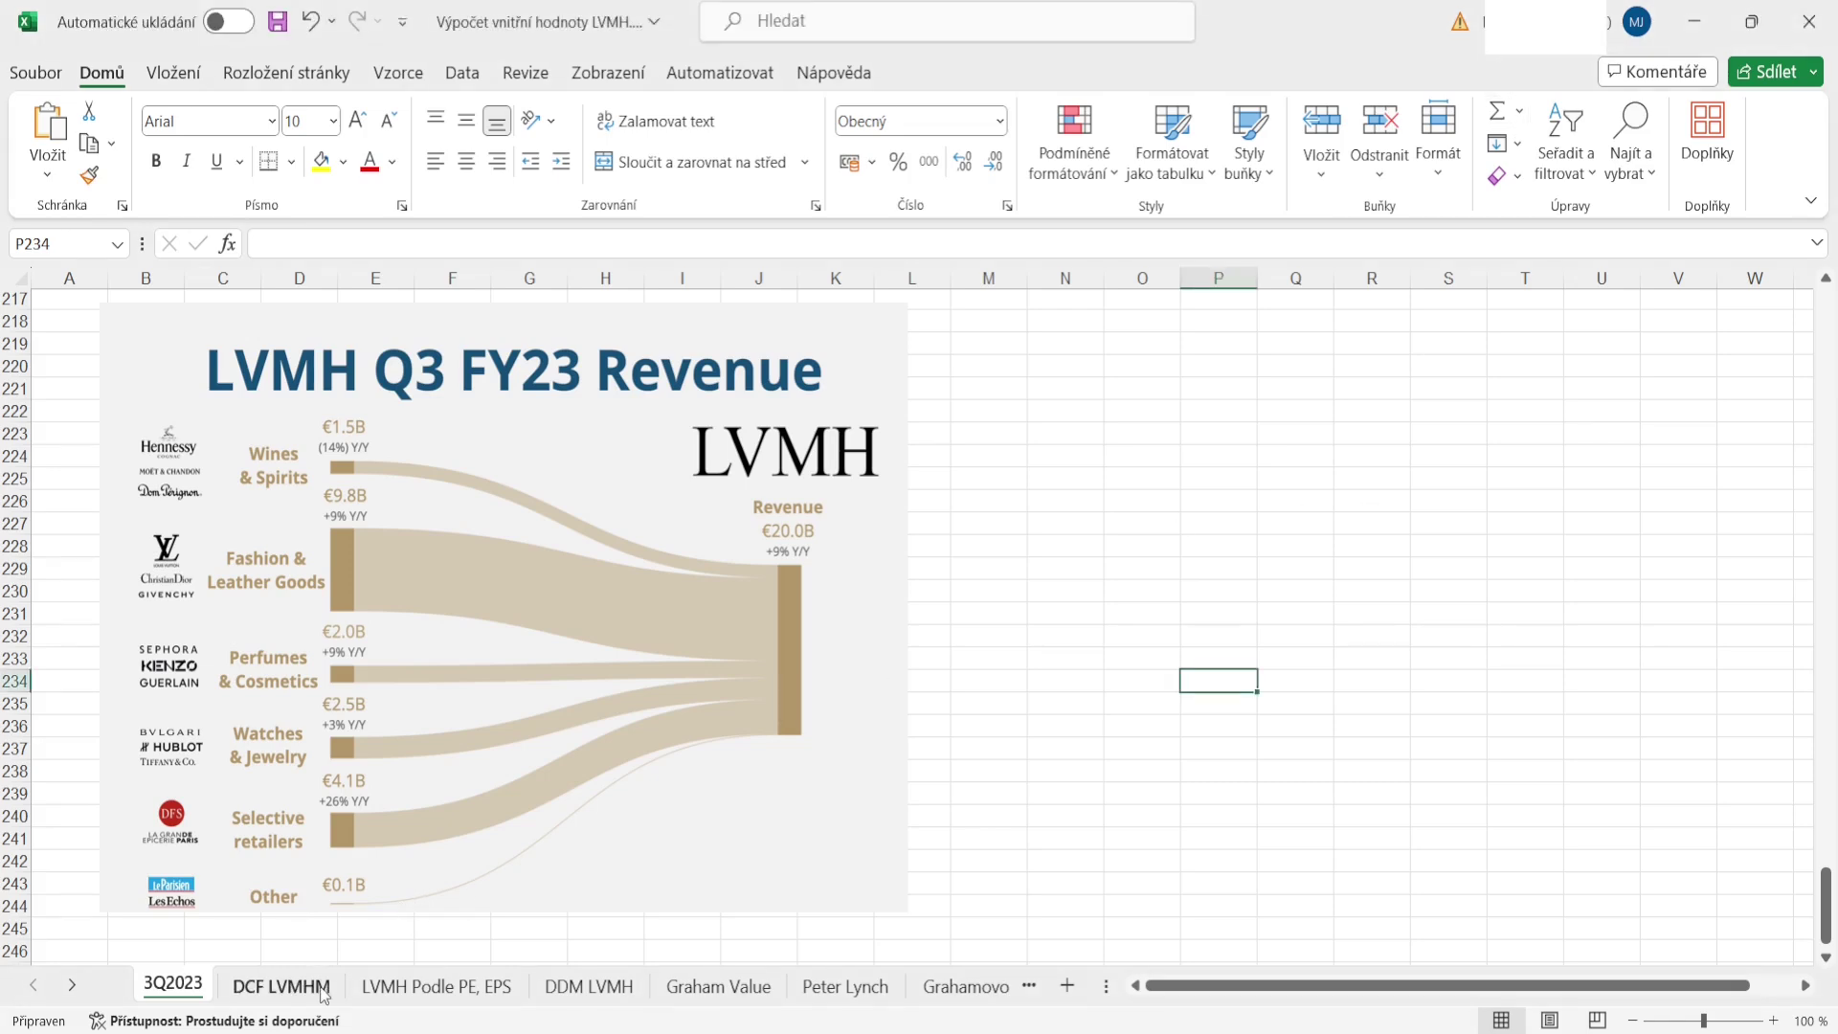
Step: Look over the DCF LVMHM sheet and set the worst-case scenario's Cashflow 2023 to 34 on the LVMH Podle PE, EPS sheet
click(280, 986)
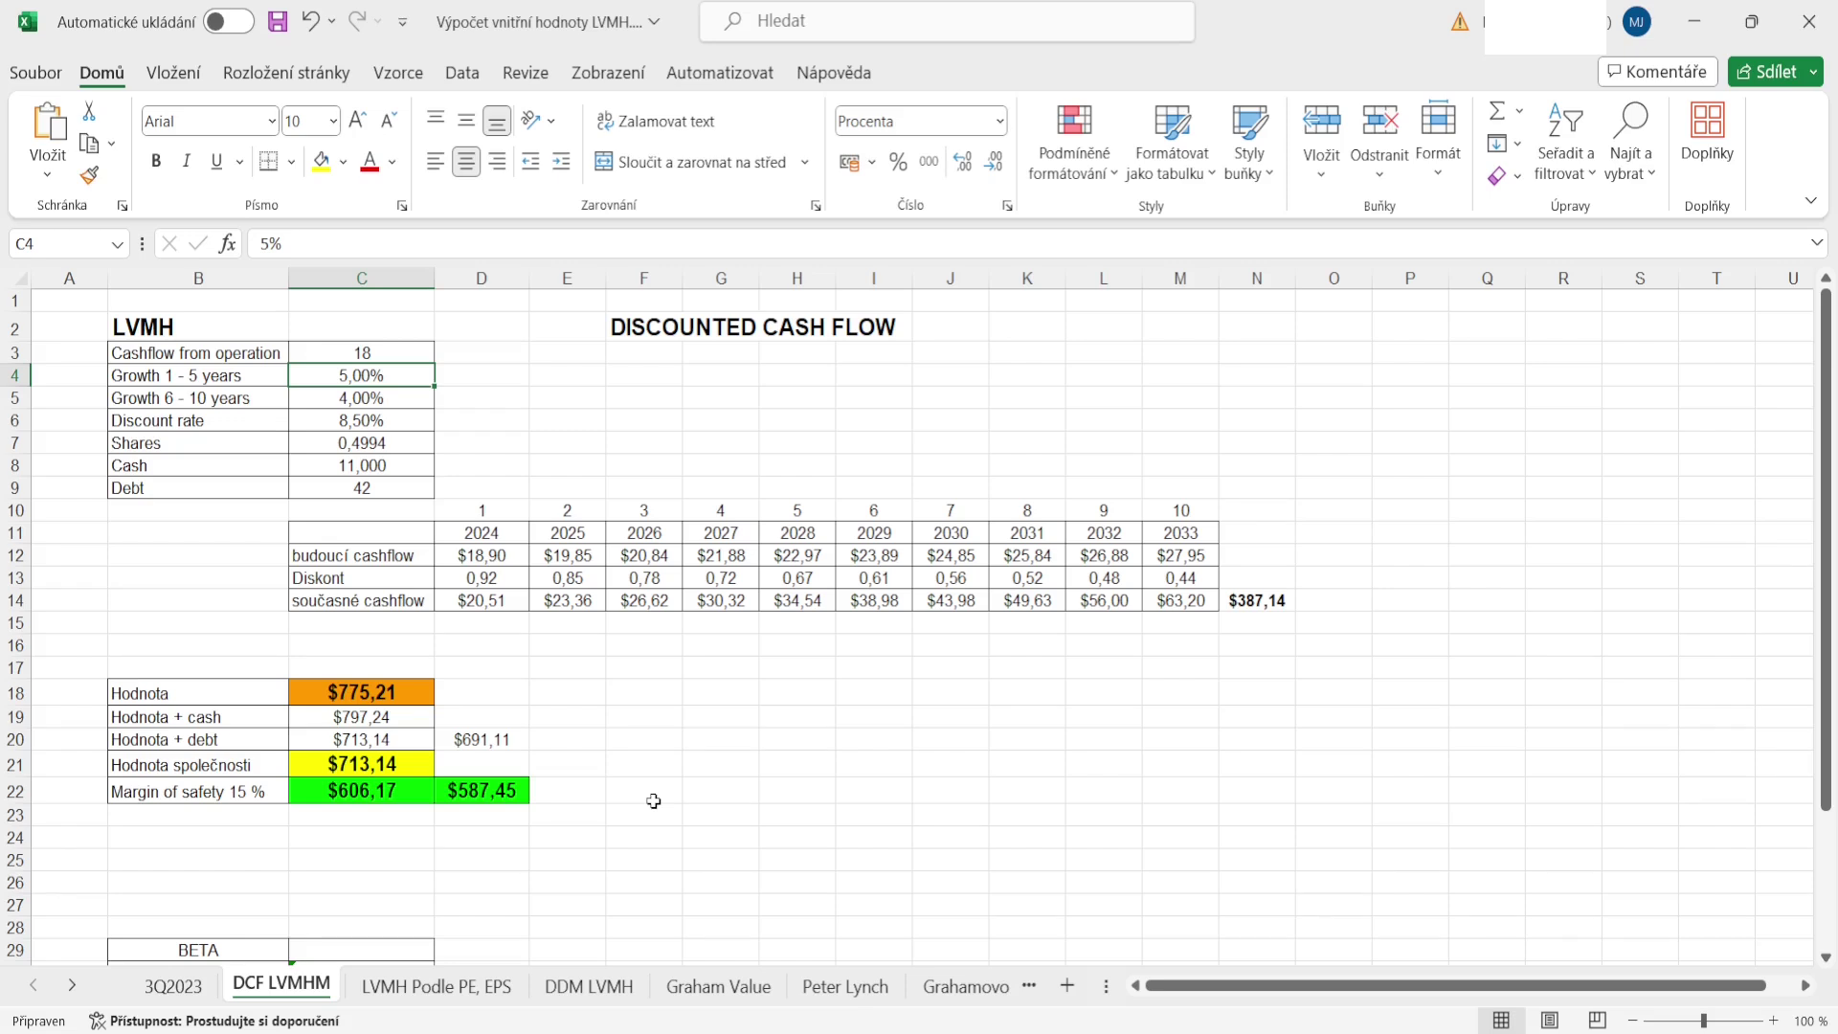
click(421, 984)
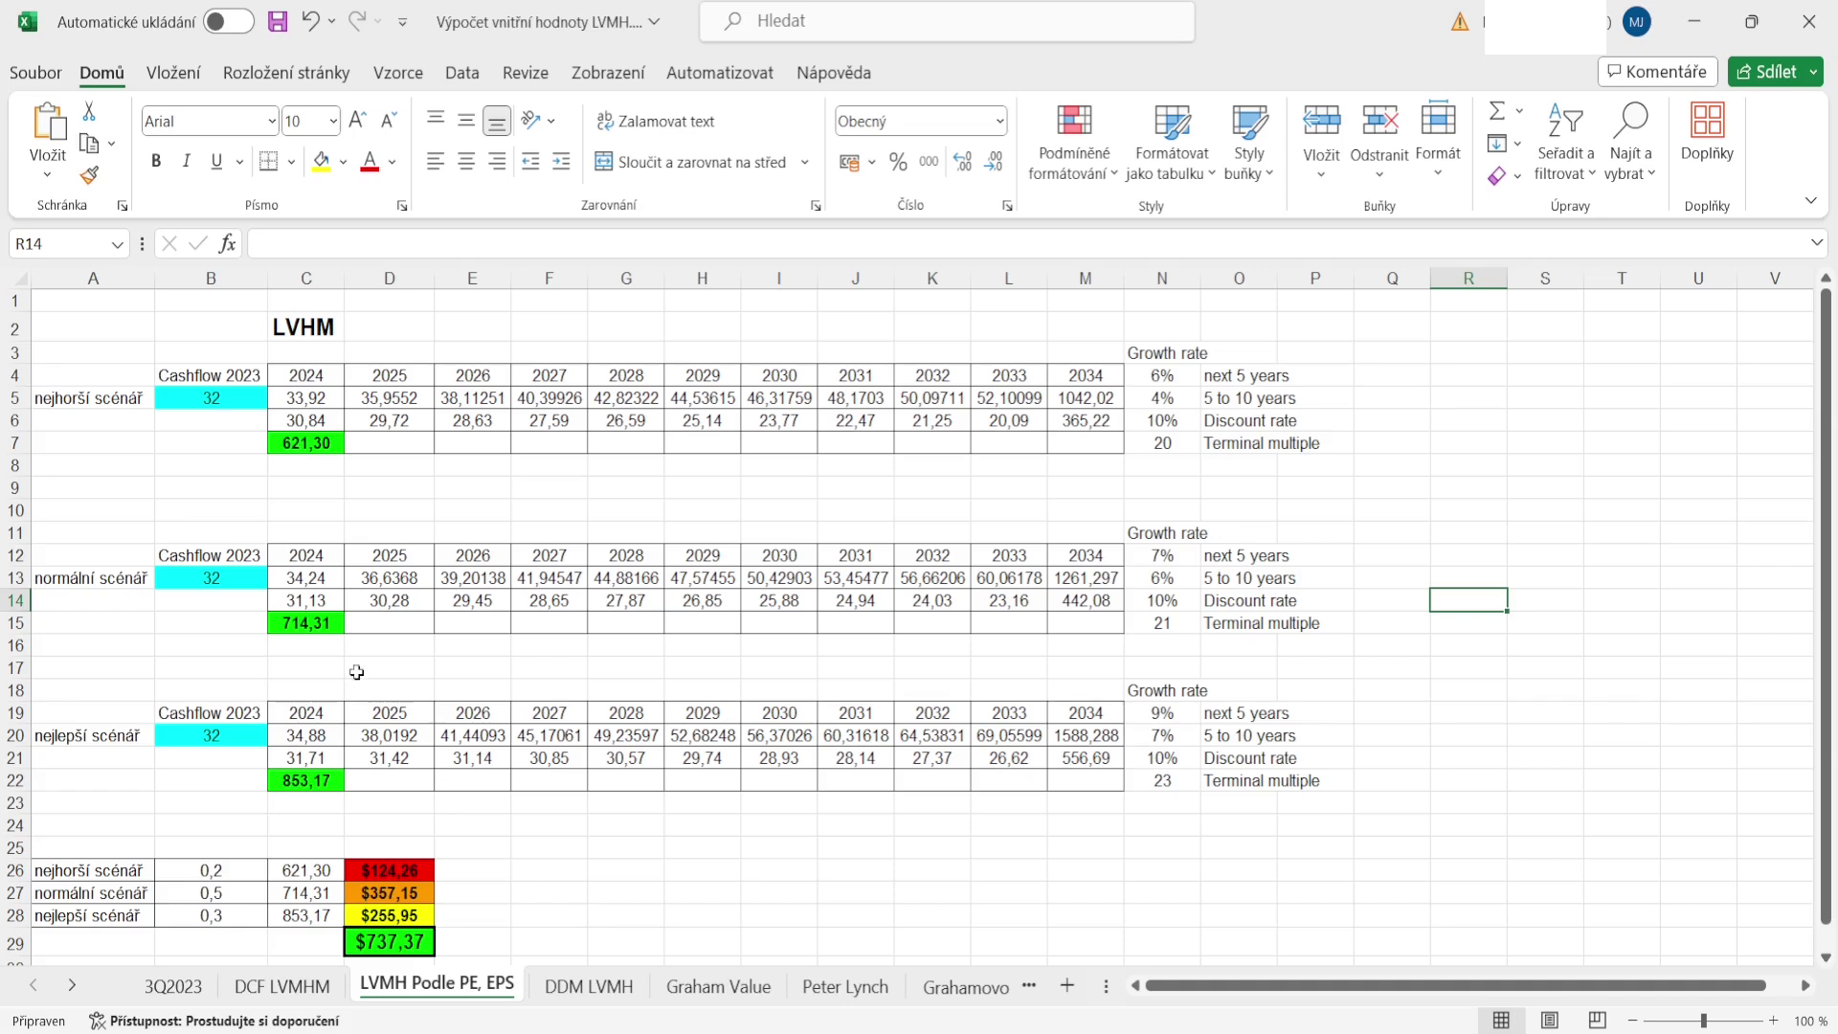
click(252, 396)
text(34)
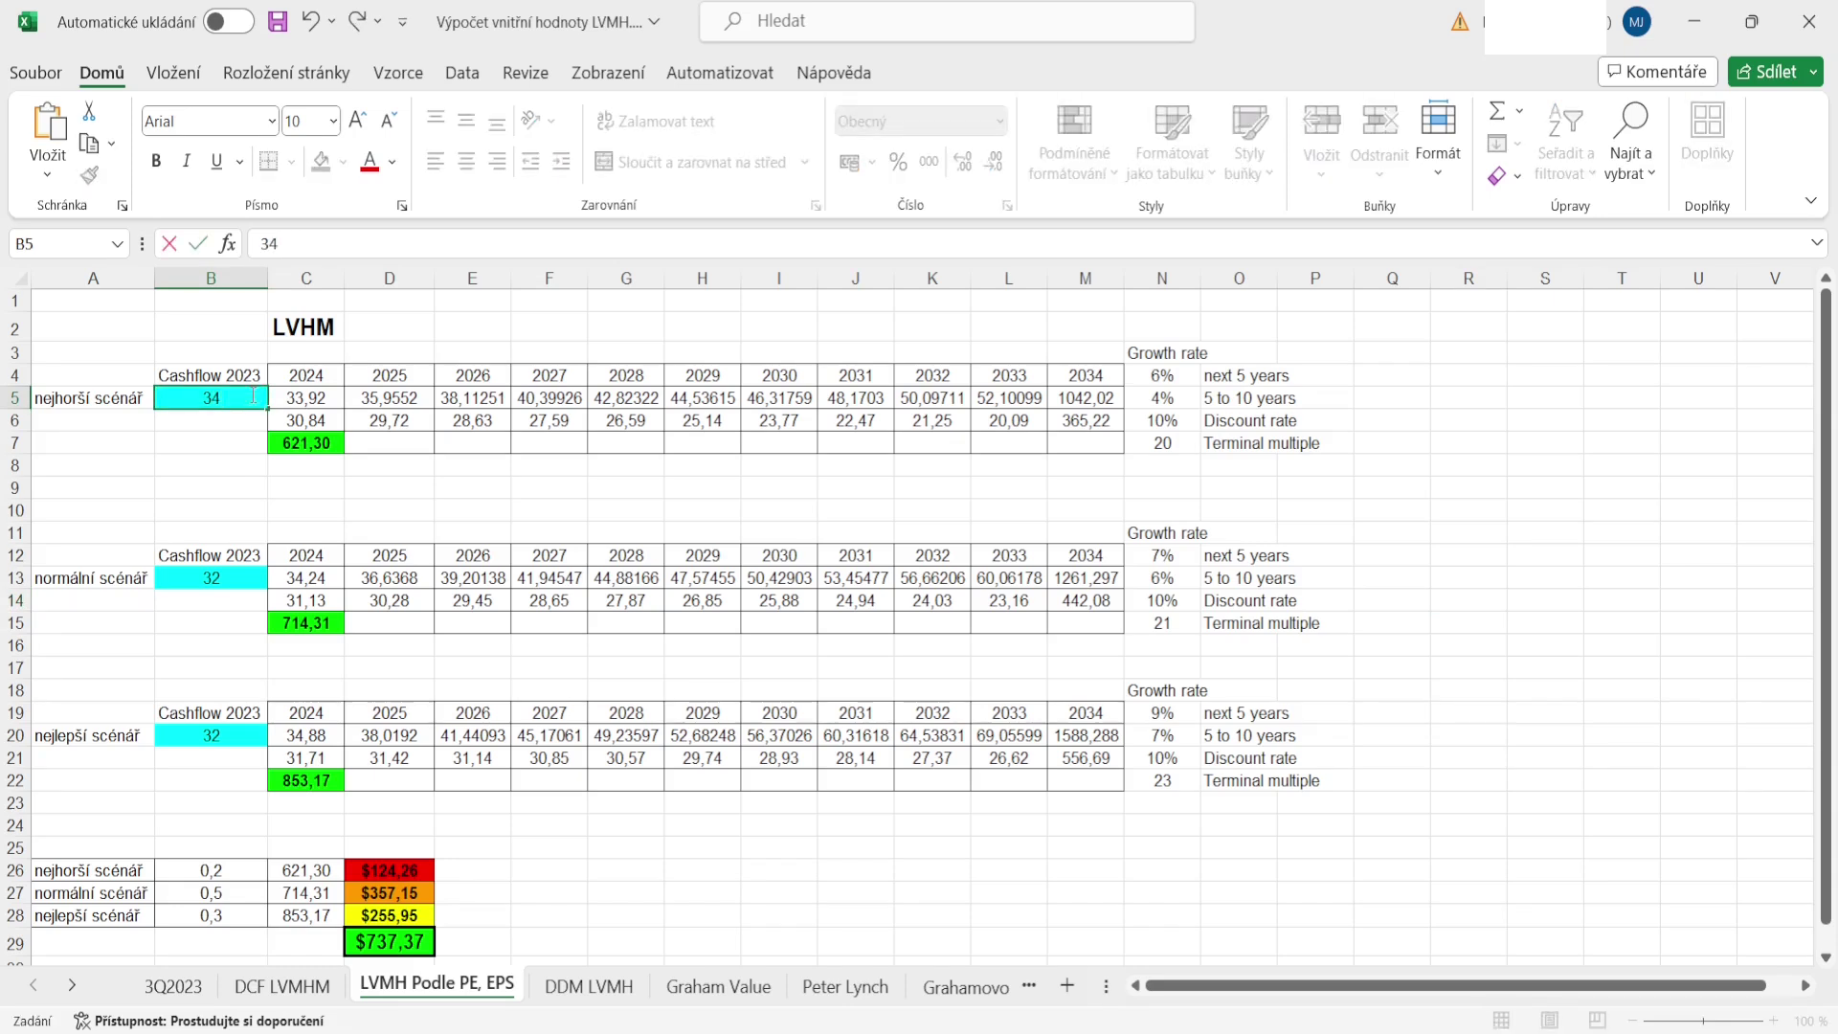
key(Return)
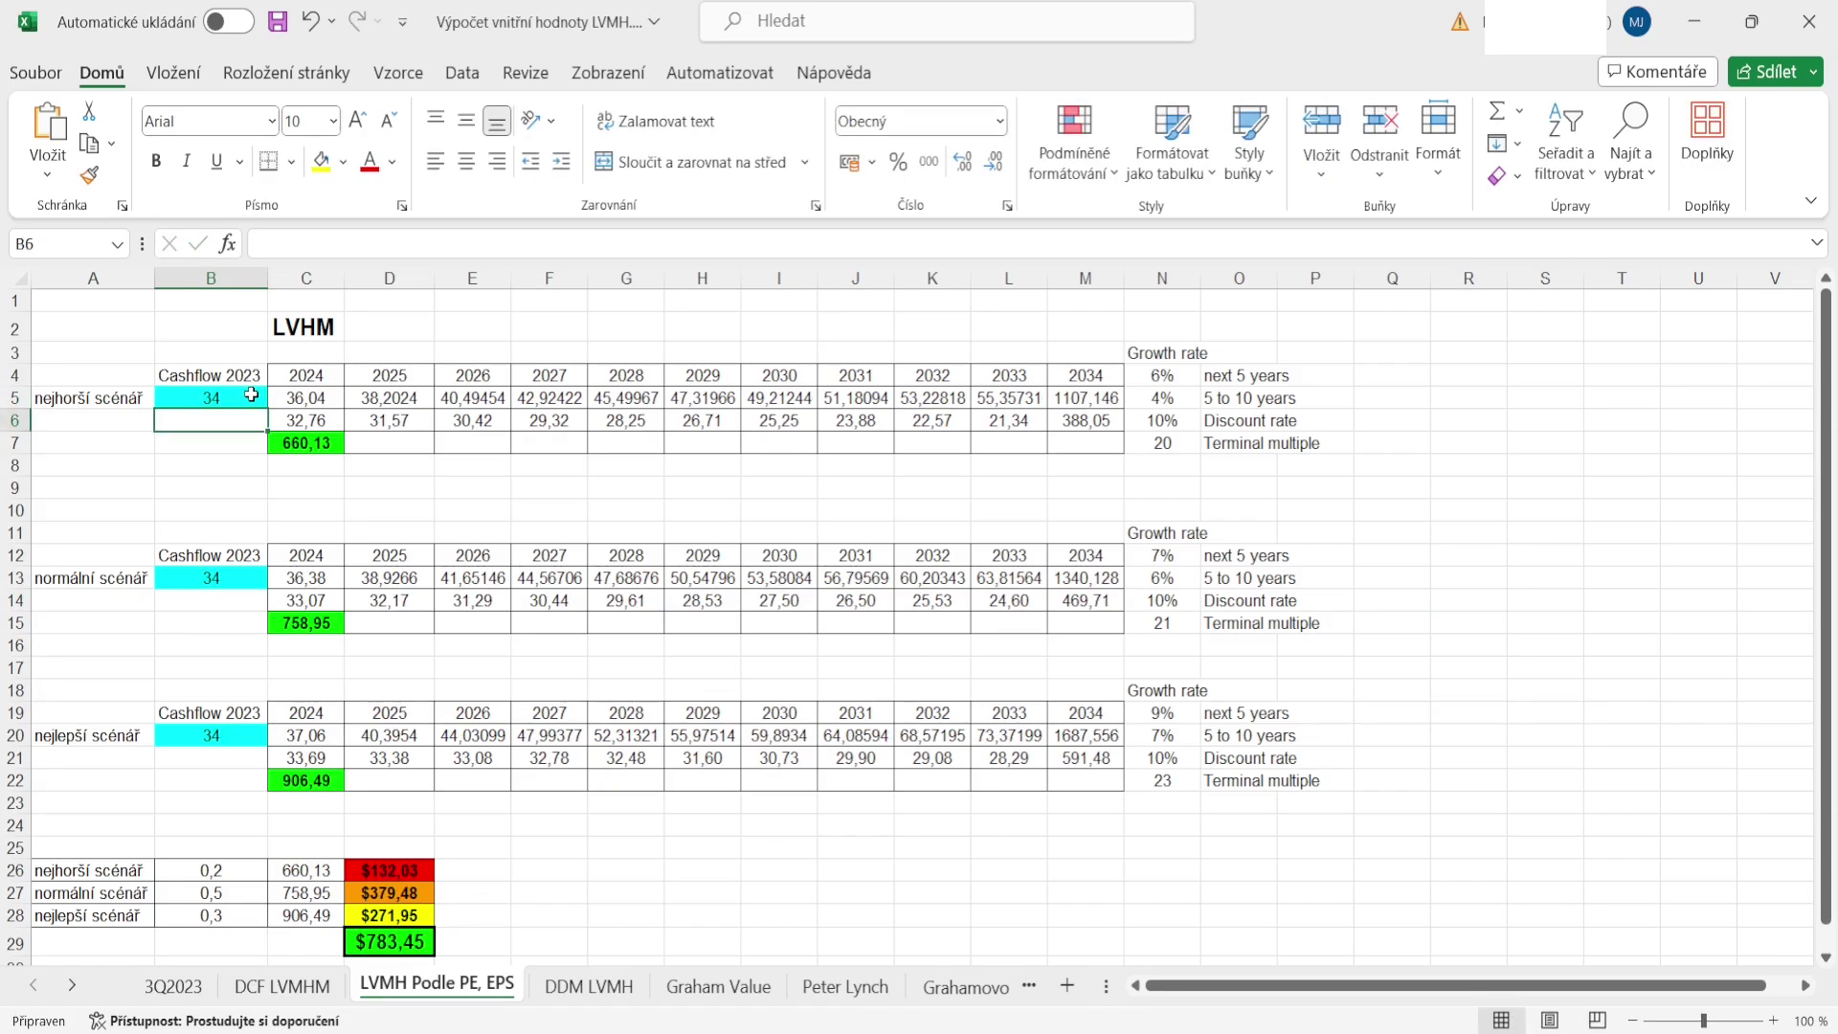
Step: Check the DCF LVMHM sheet again and set the worst-case Cashflow 2023 to 32 on the LVMH Podle PE, EPS sheet
click(287, 986)
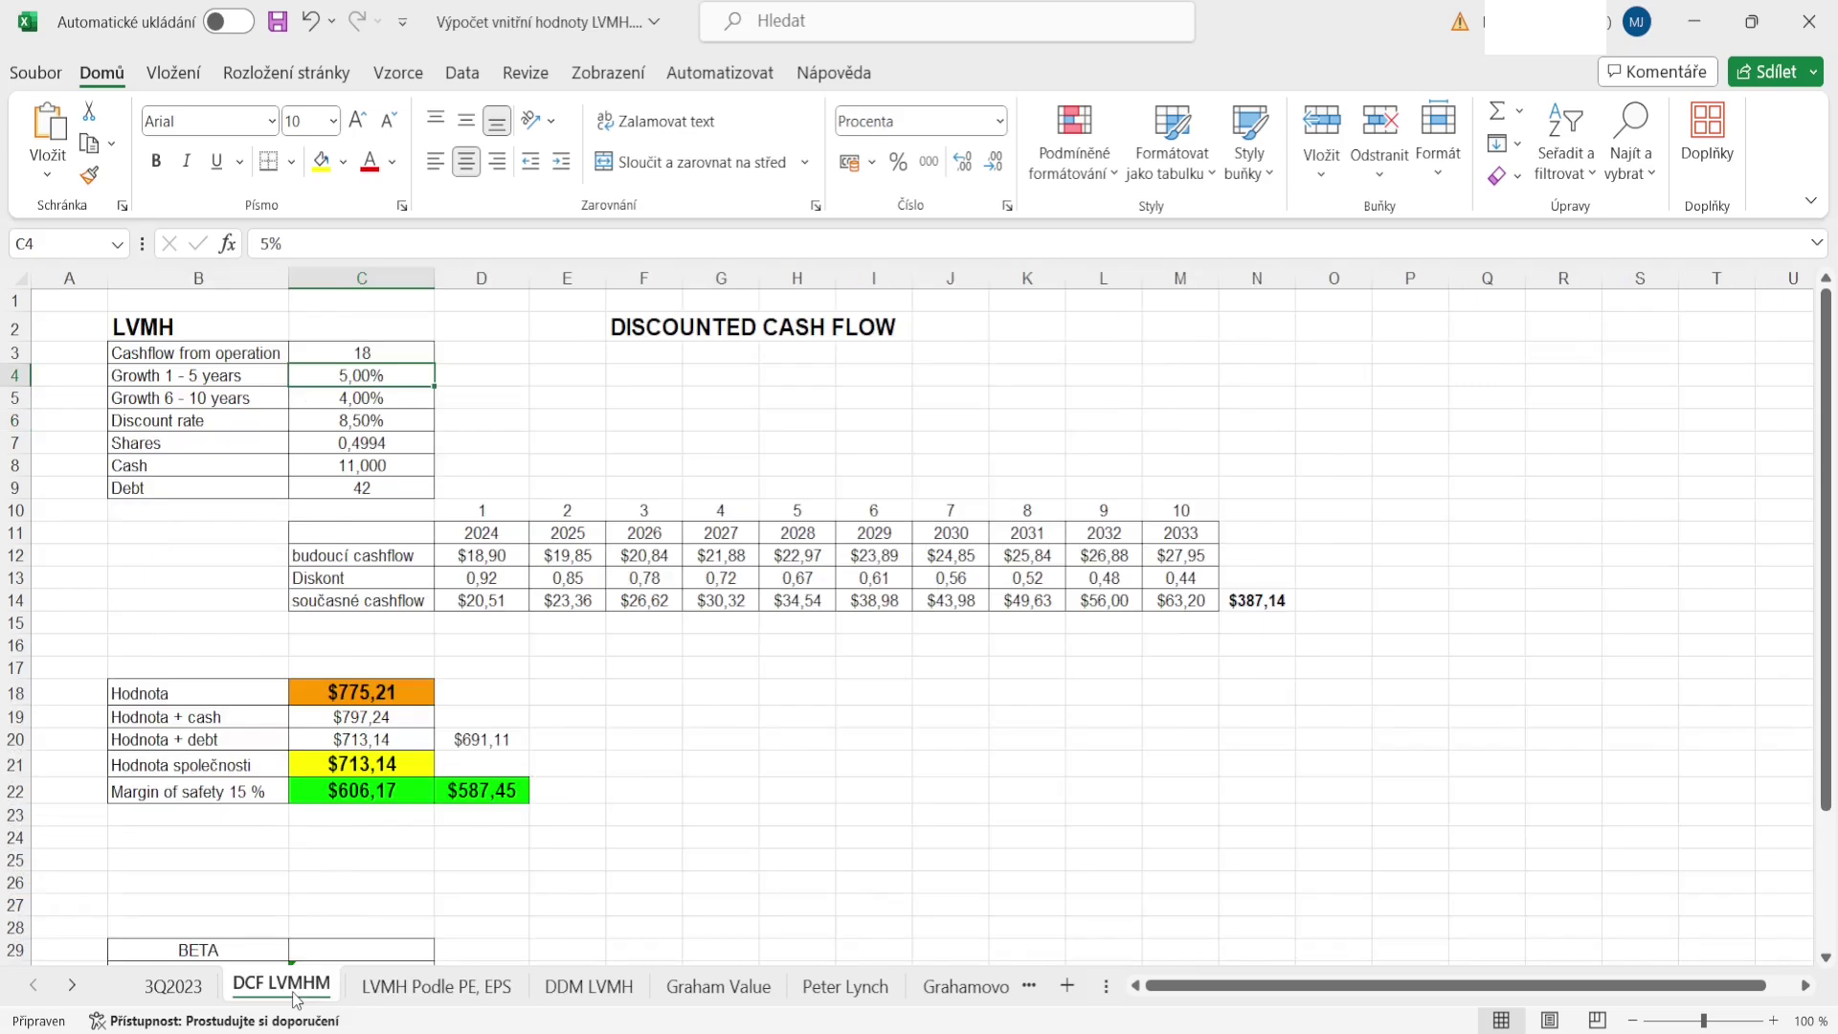
click(456, 993)
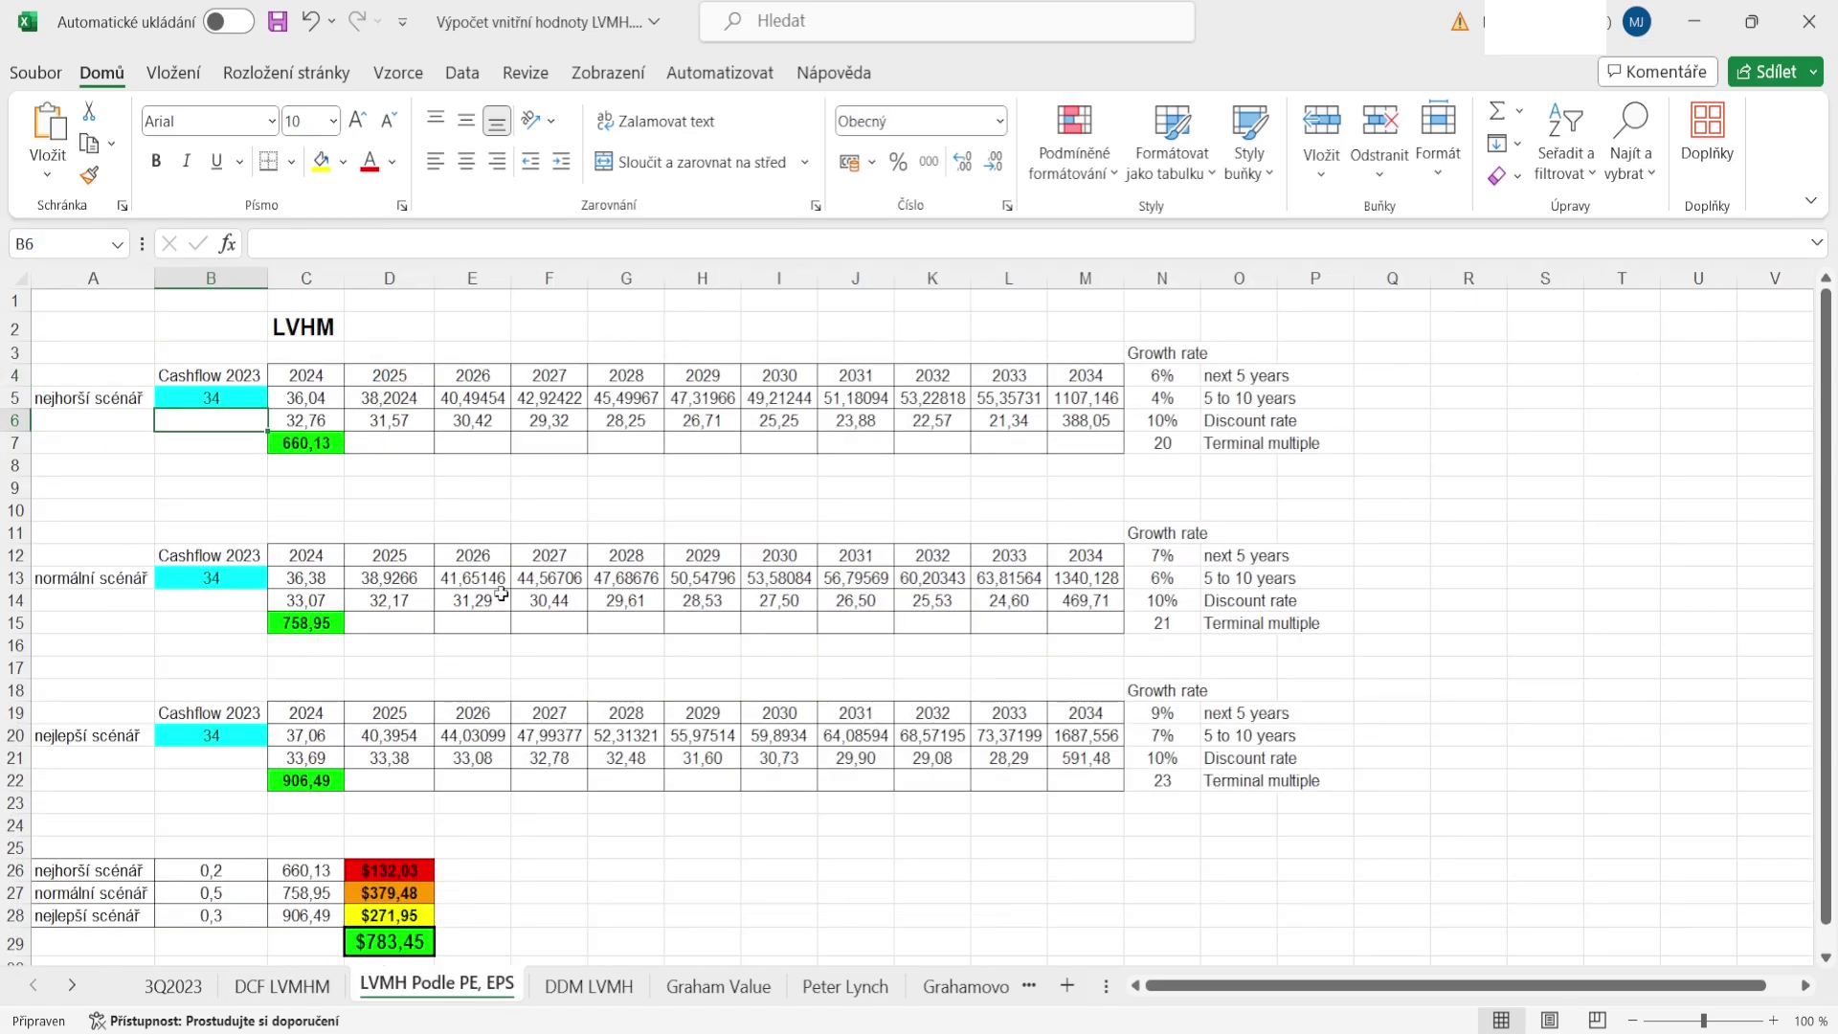
click(191, 397)
text(32)
key(Return)
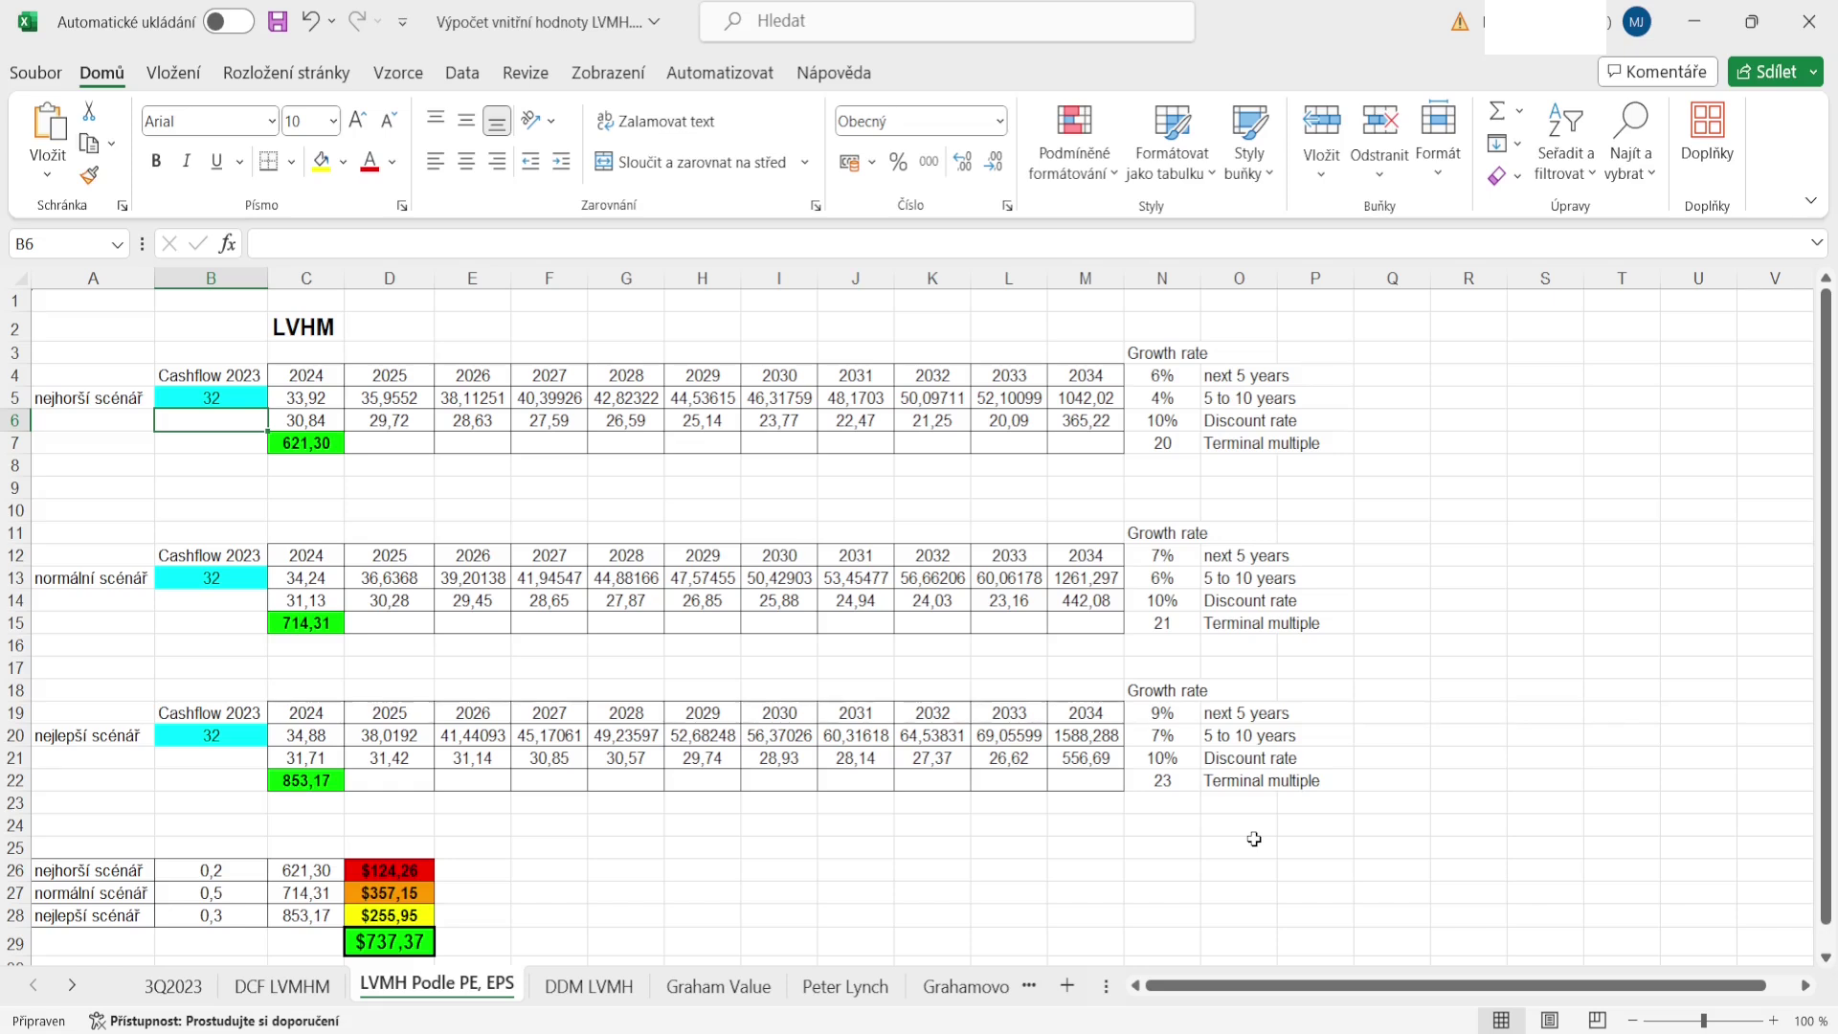
Step: Set the Požadovaný výnos on the DDM LVMH sheet to 17% and widen column H to fit the intrinsic value
click(605, 988)
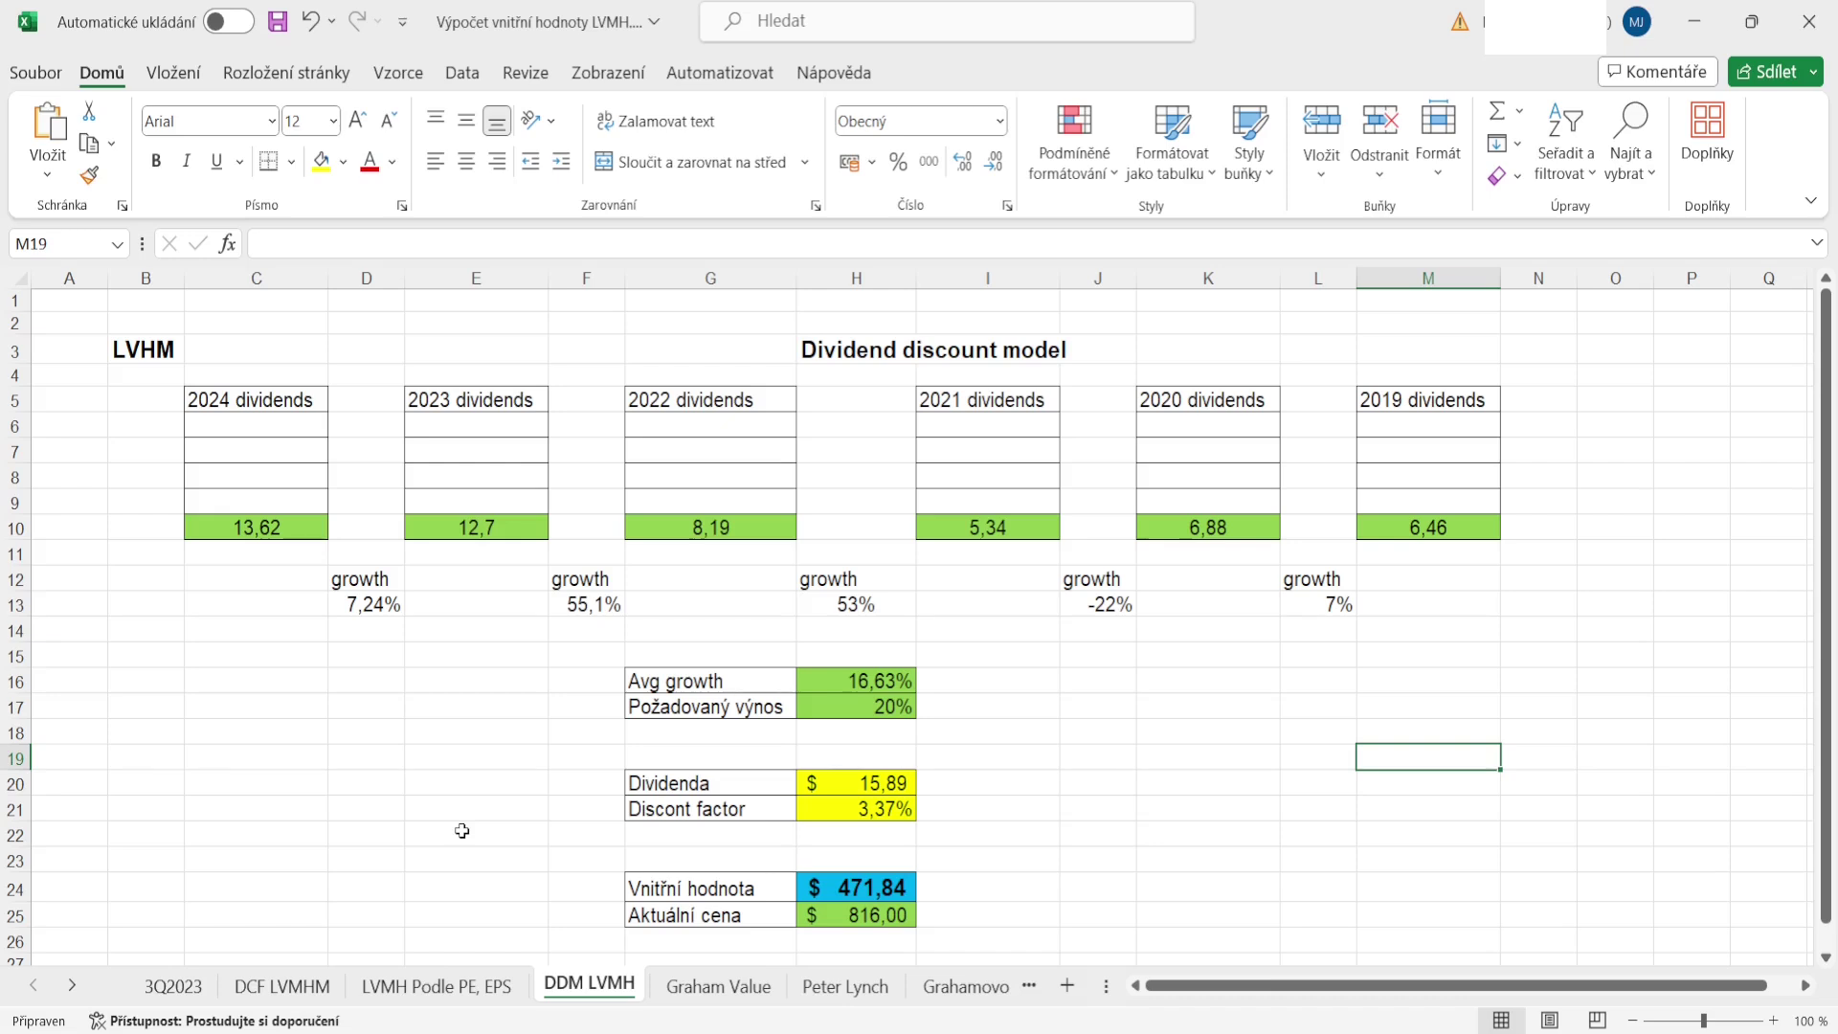
click(900, 705)
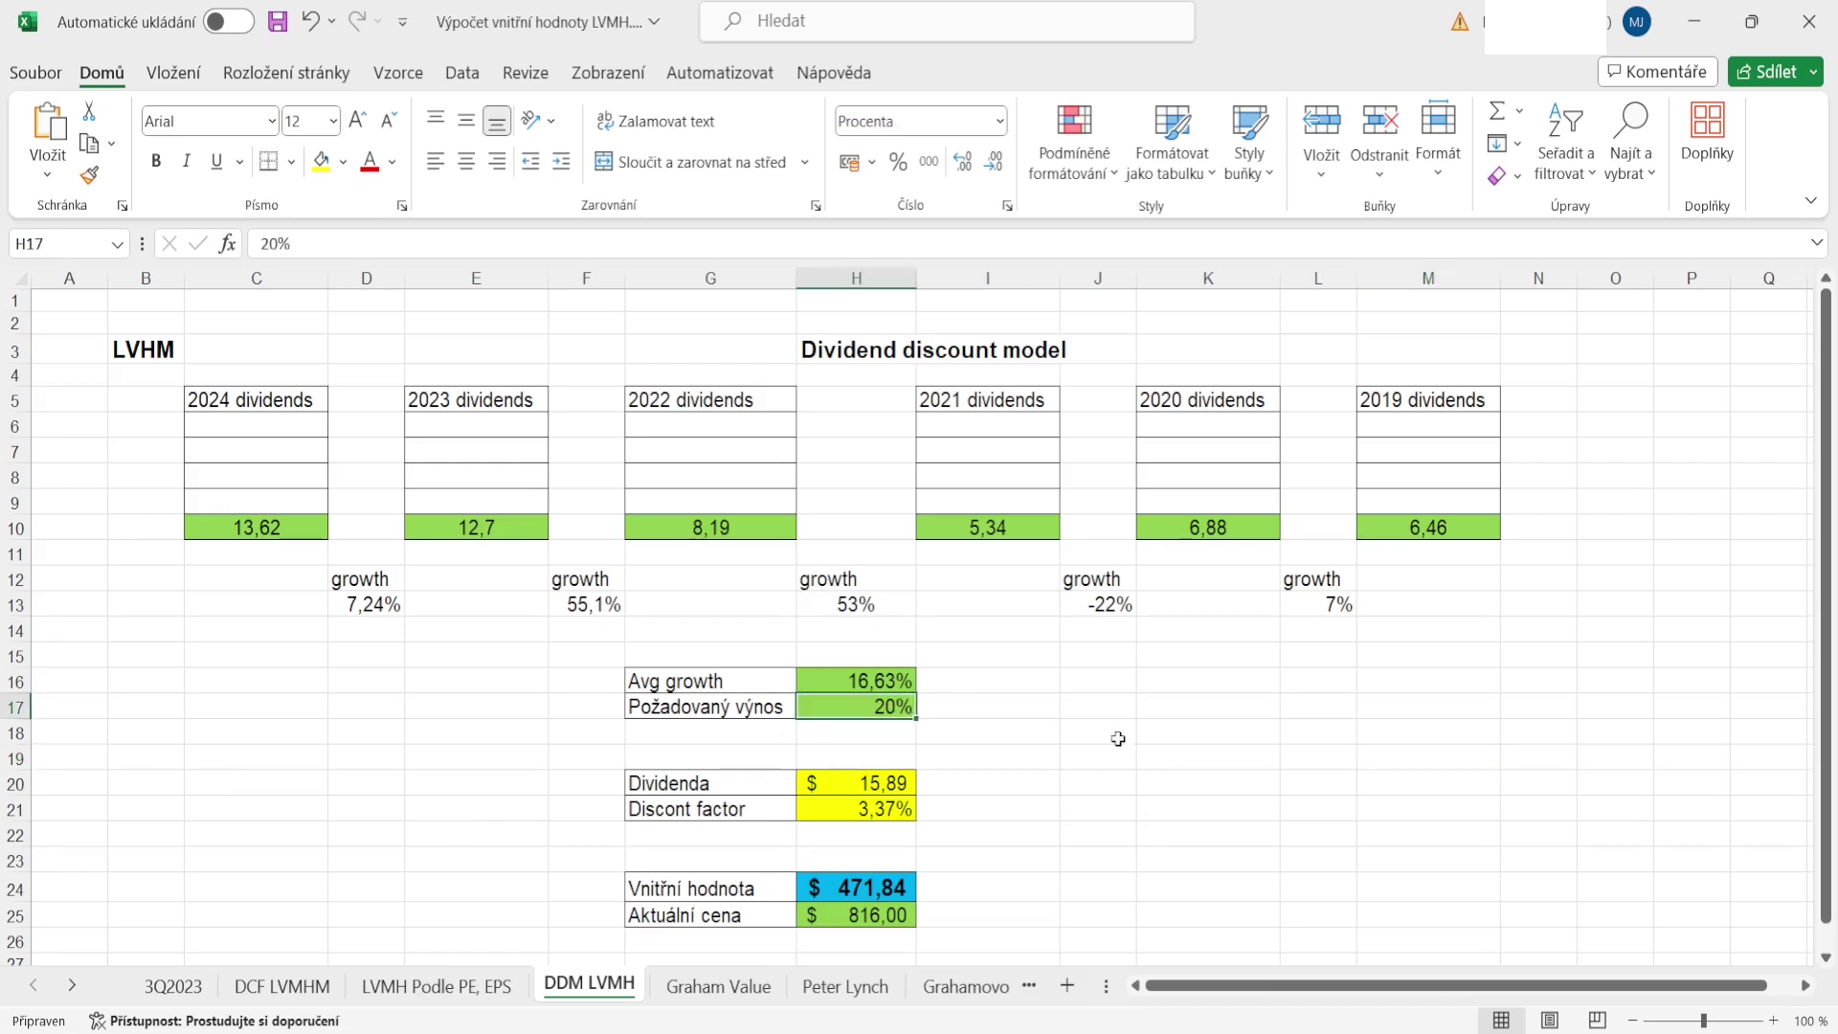
text(17)
key(Return)
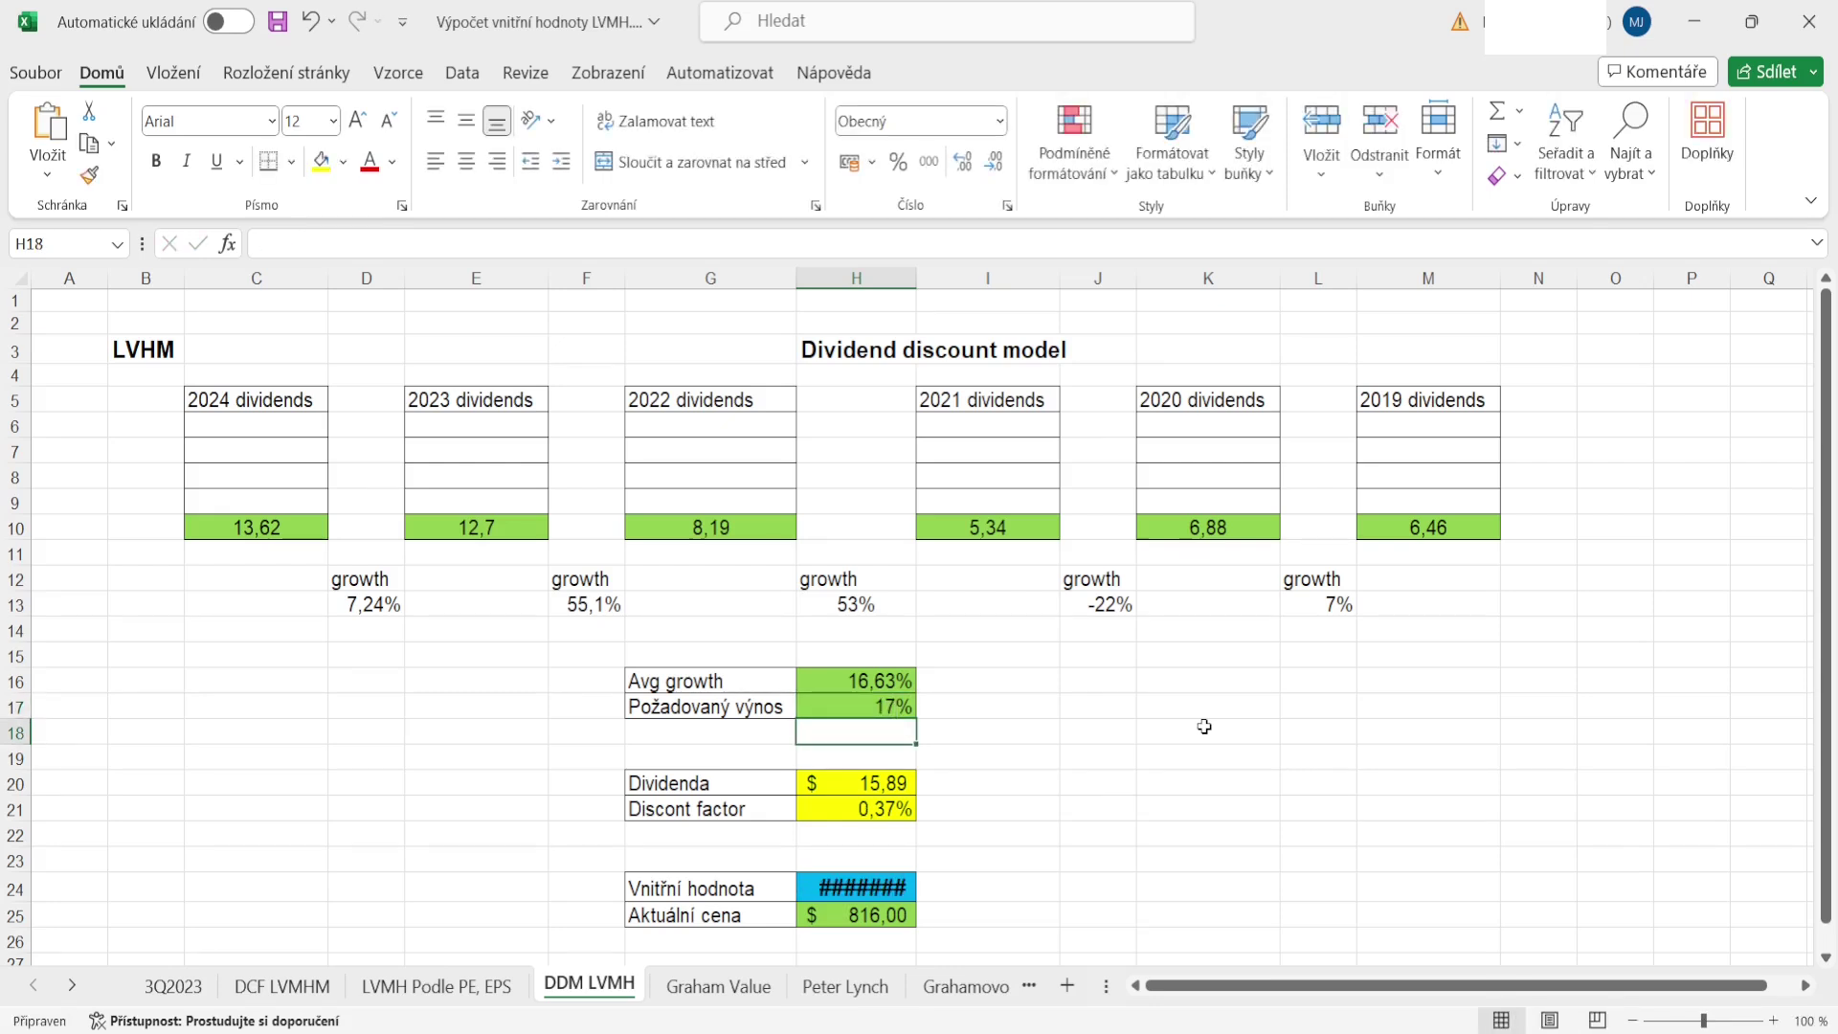
click(921, 298)
drag(913, 271, 984, 272)
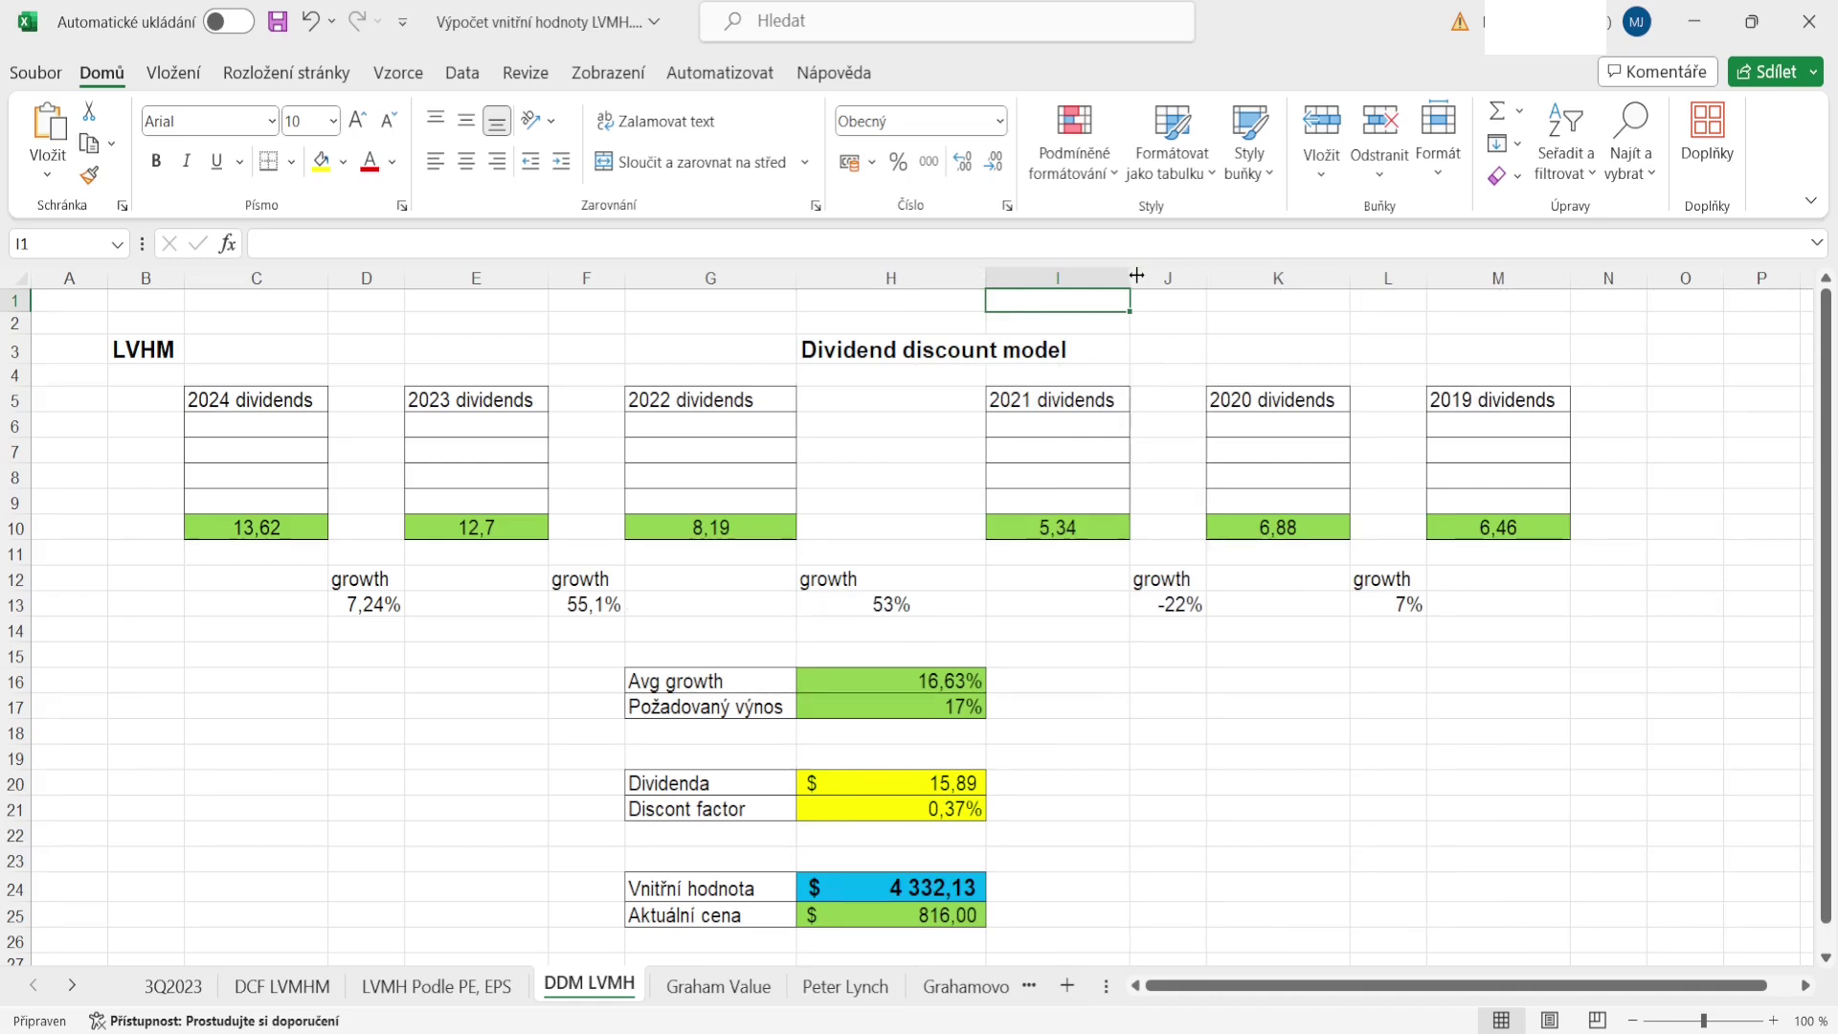
Step: Narrow column H to fit its contents and set the Požadovaný výnos to 18%
drag(985, 276, 946, 275)
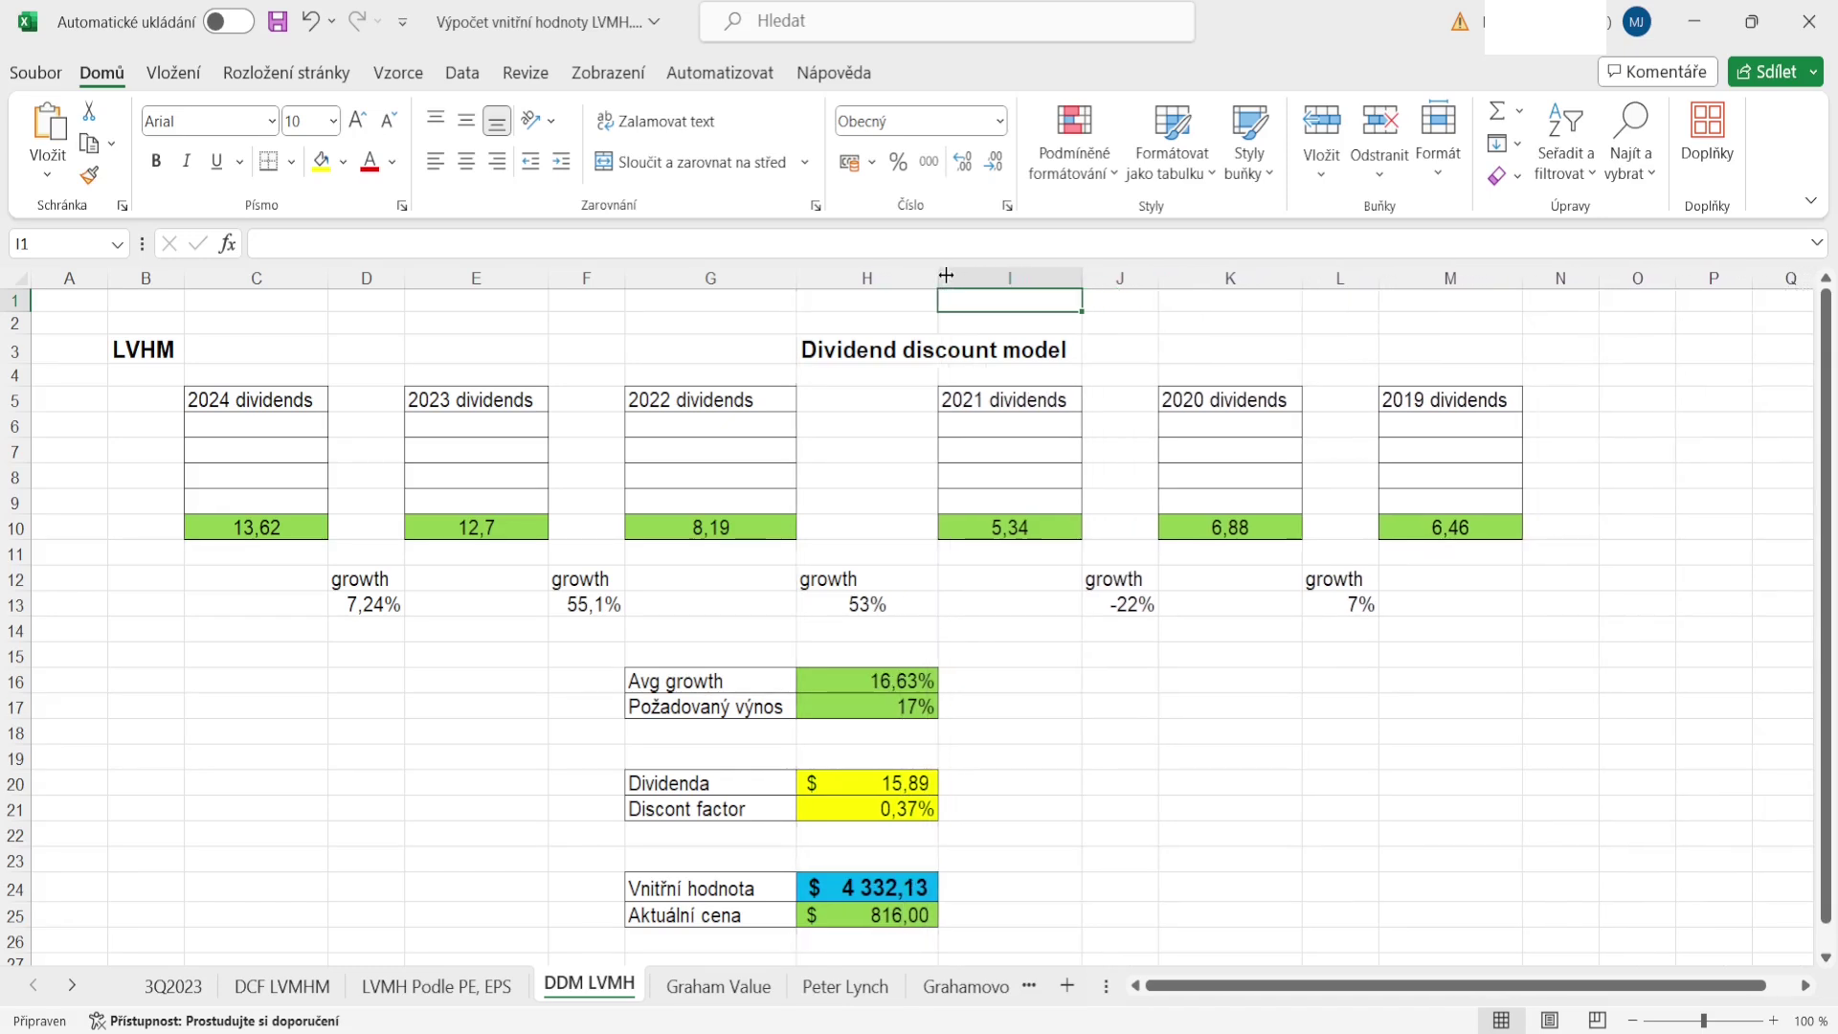
click(928, 706)
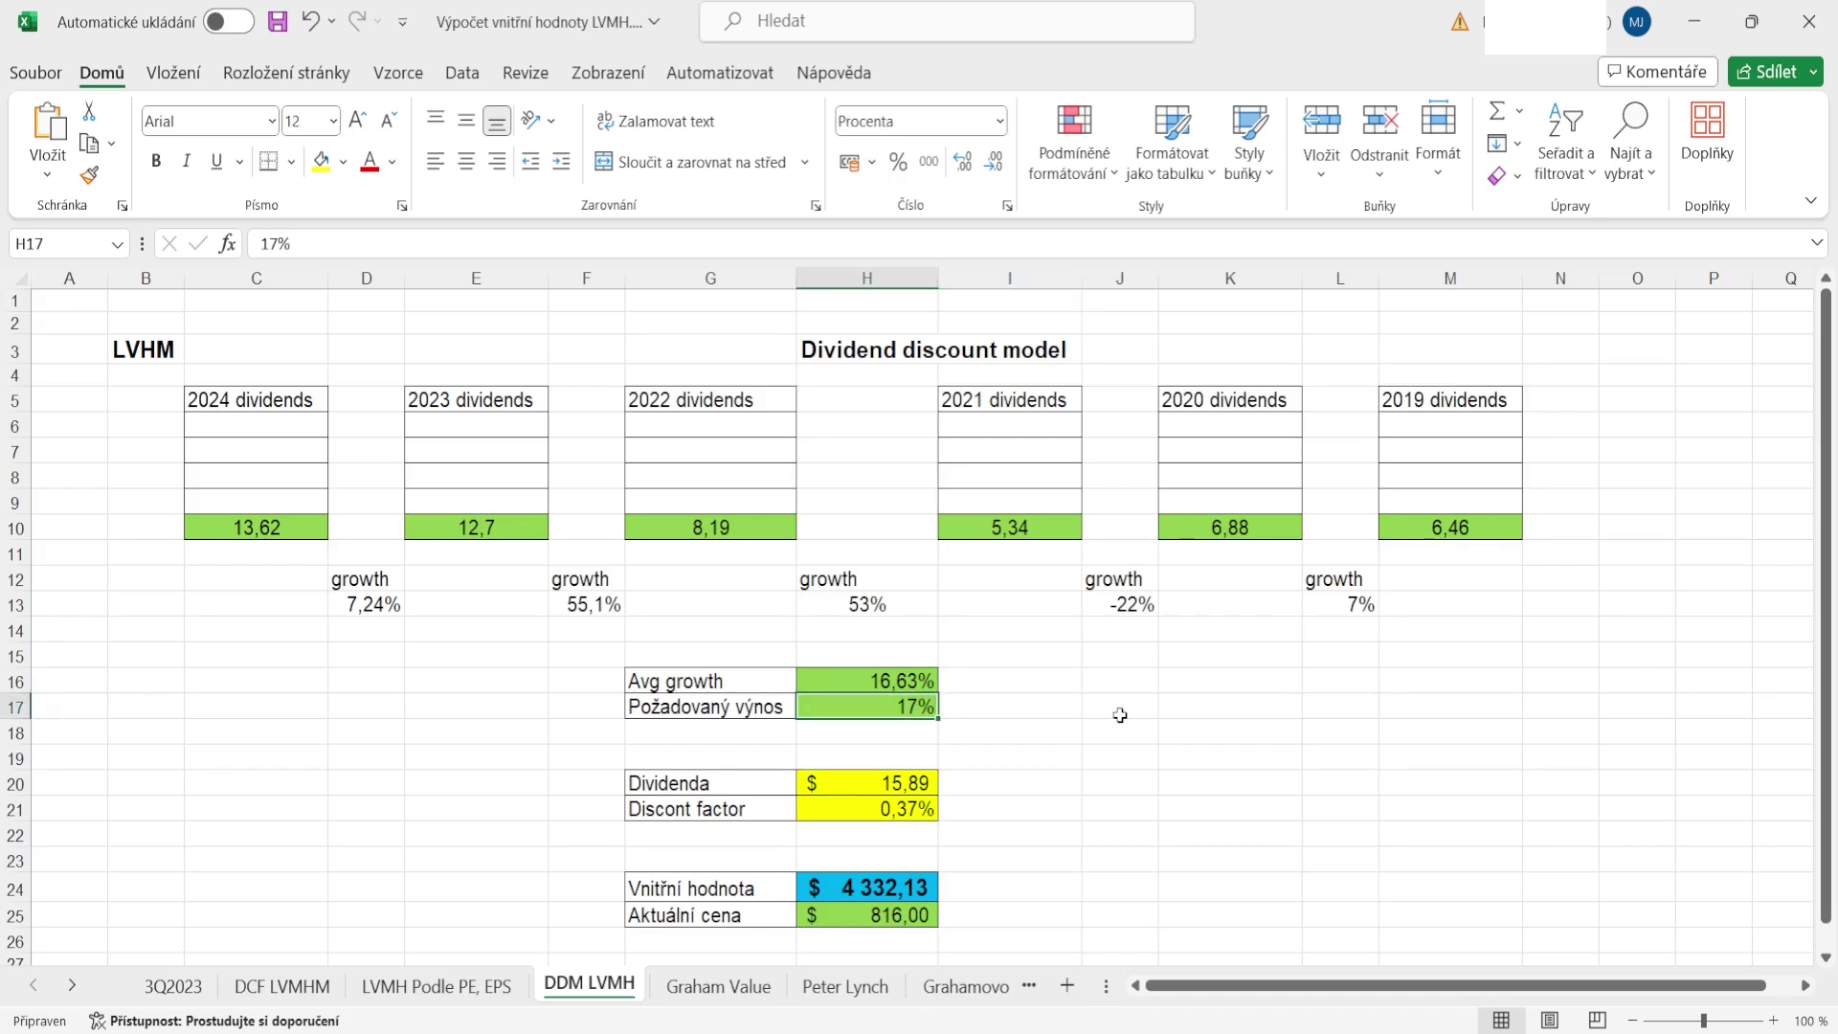
text(18)
key(Return)
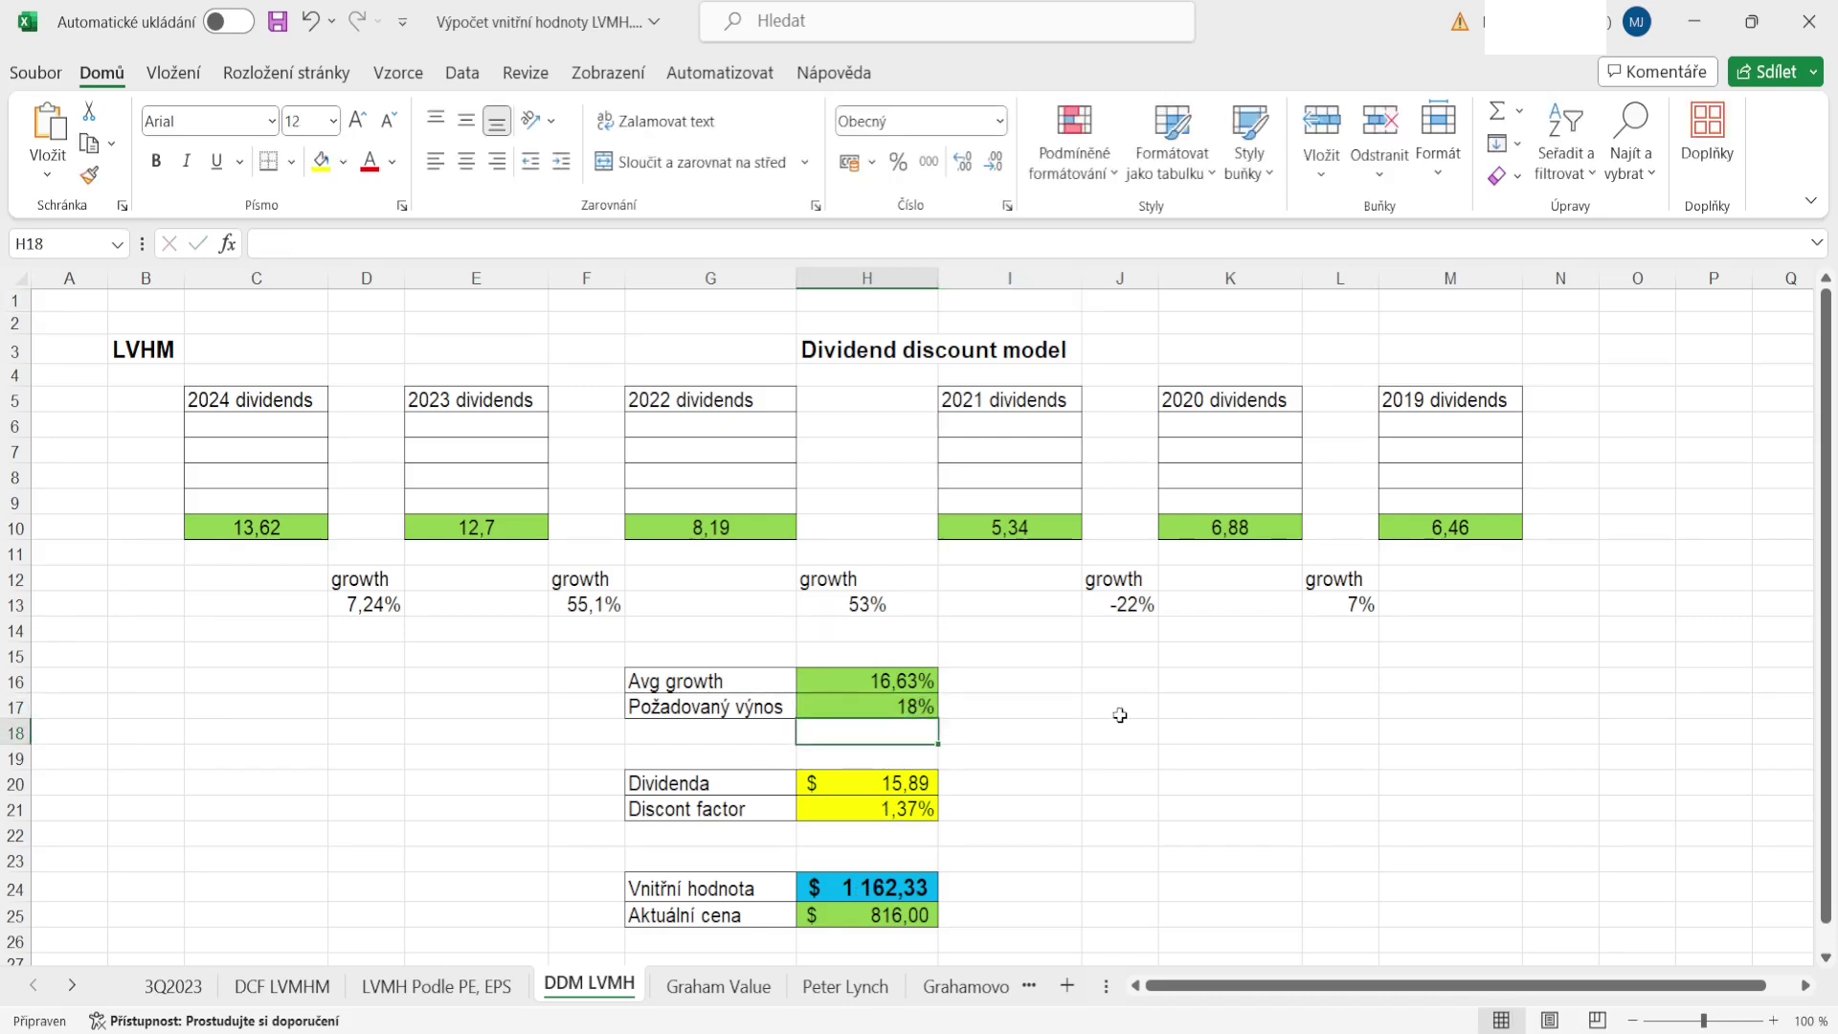
Step: Test a Požadovaný výnos of 19%, and settle on 20% as the required return
click(914, 705)
text(19)
key(Return)
click(910, 707)
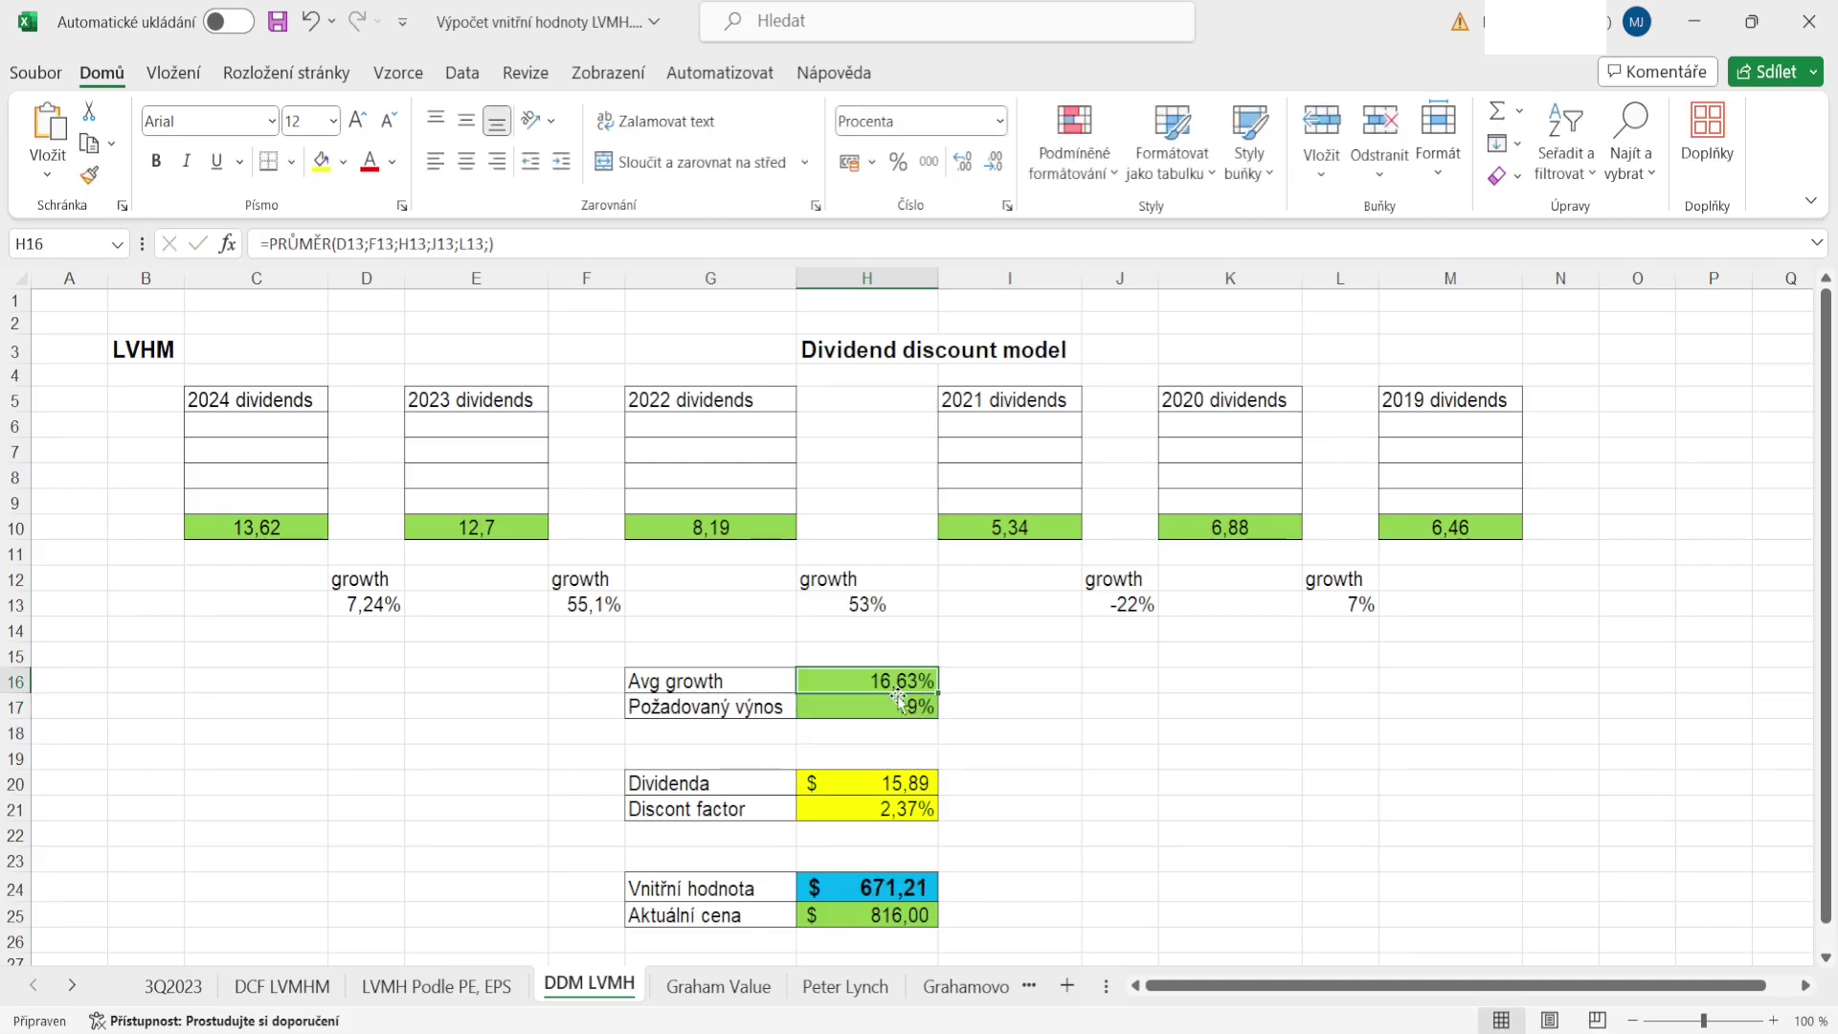
text(20)
key(Return)
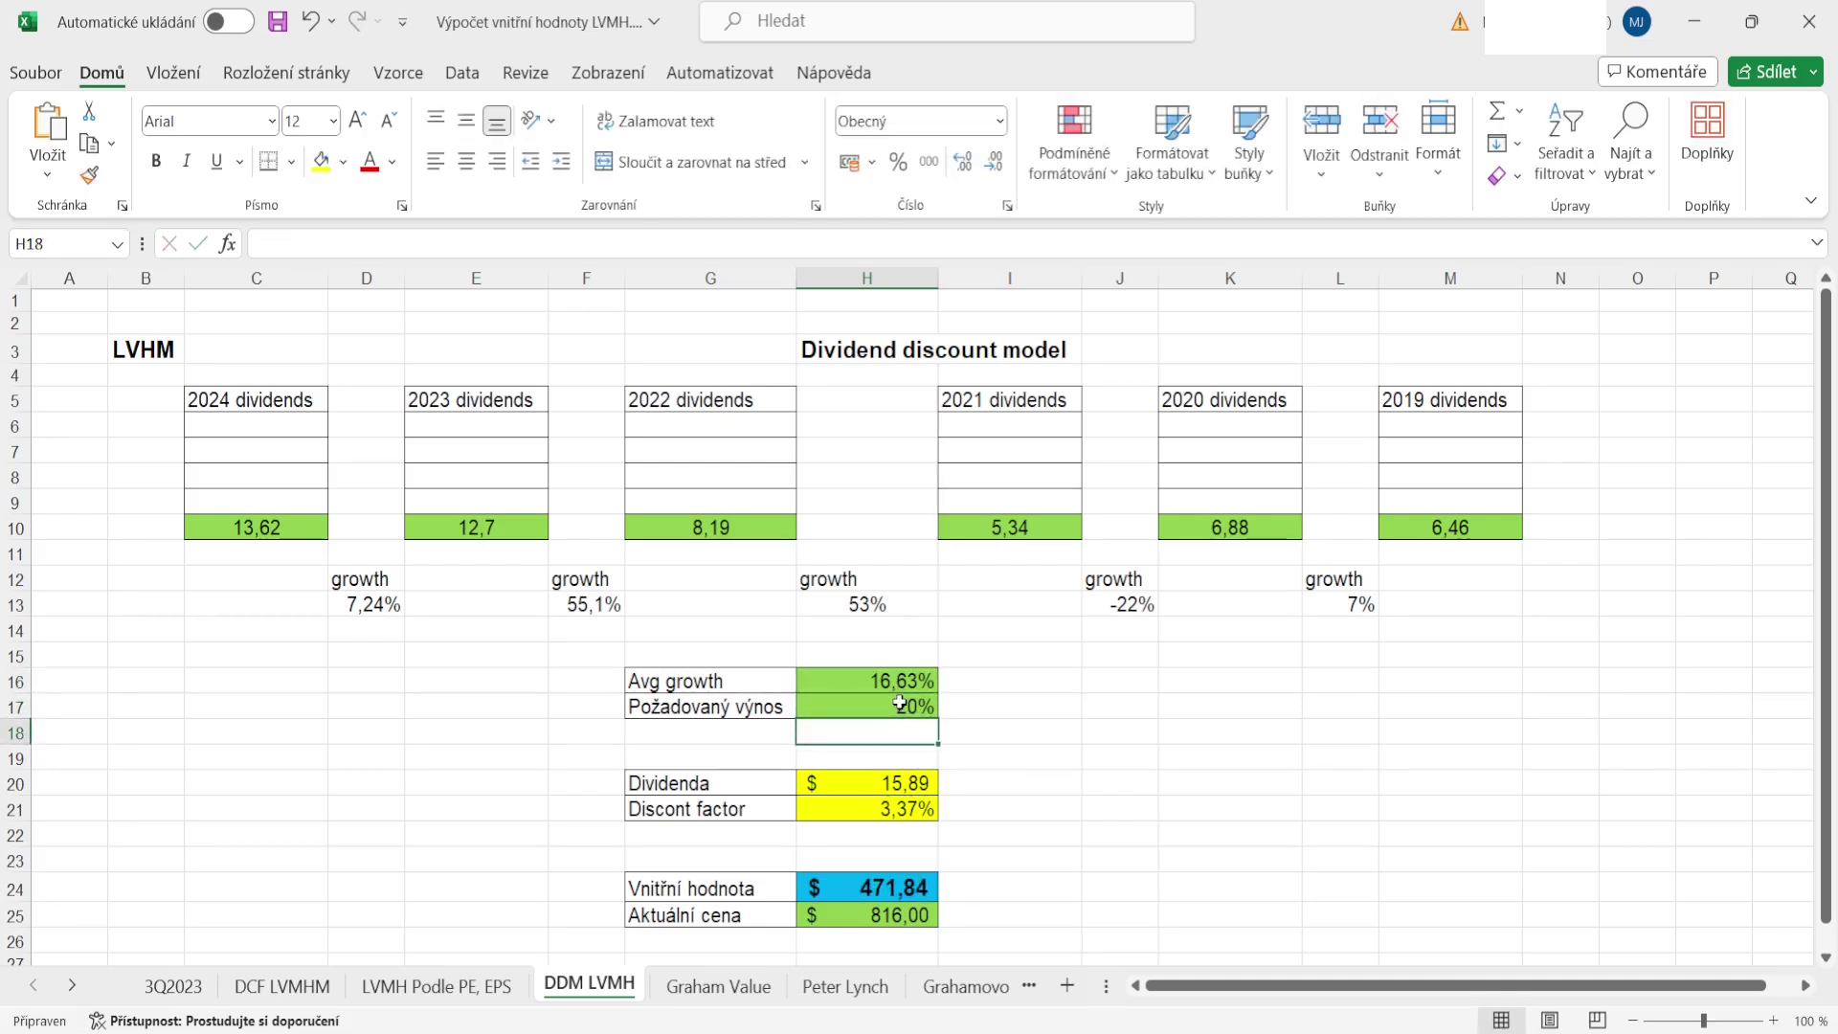
click(1033, 772)
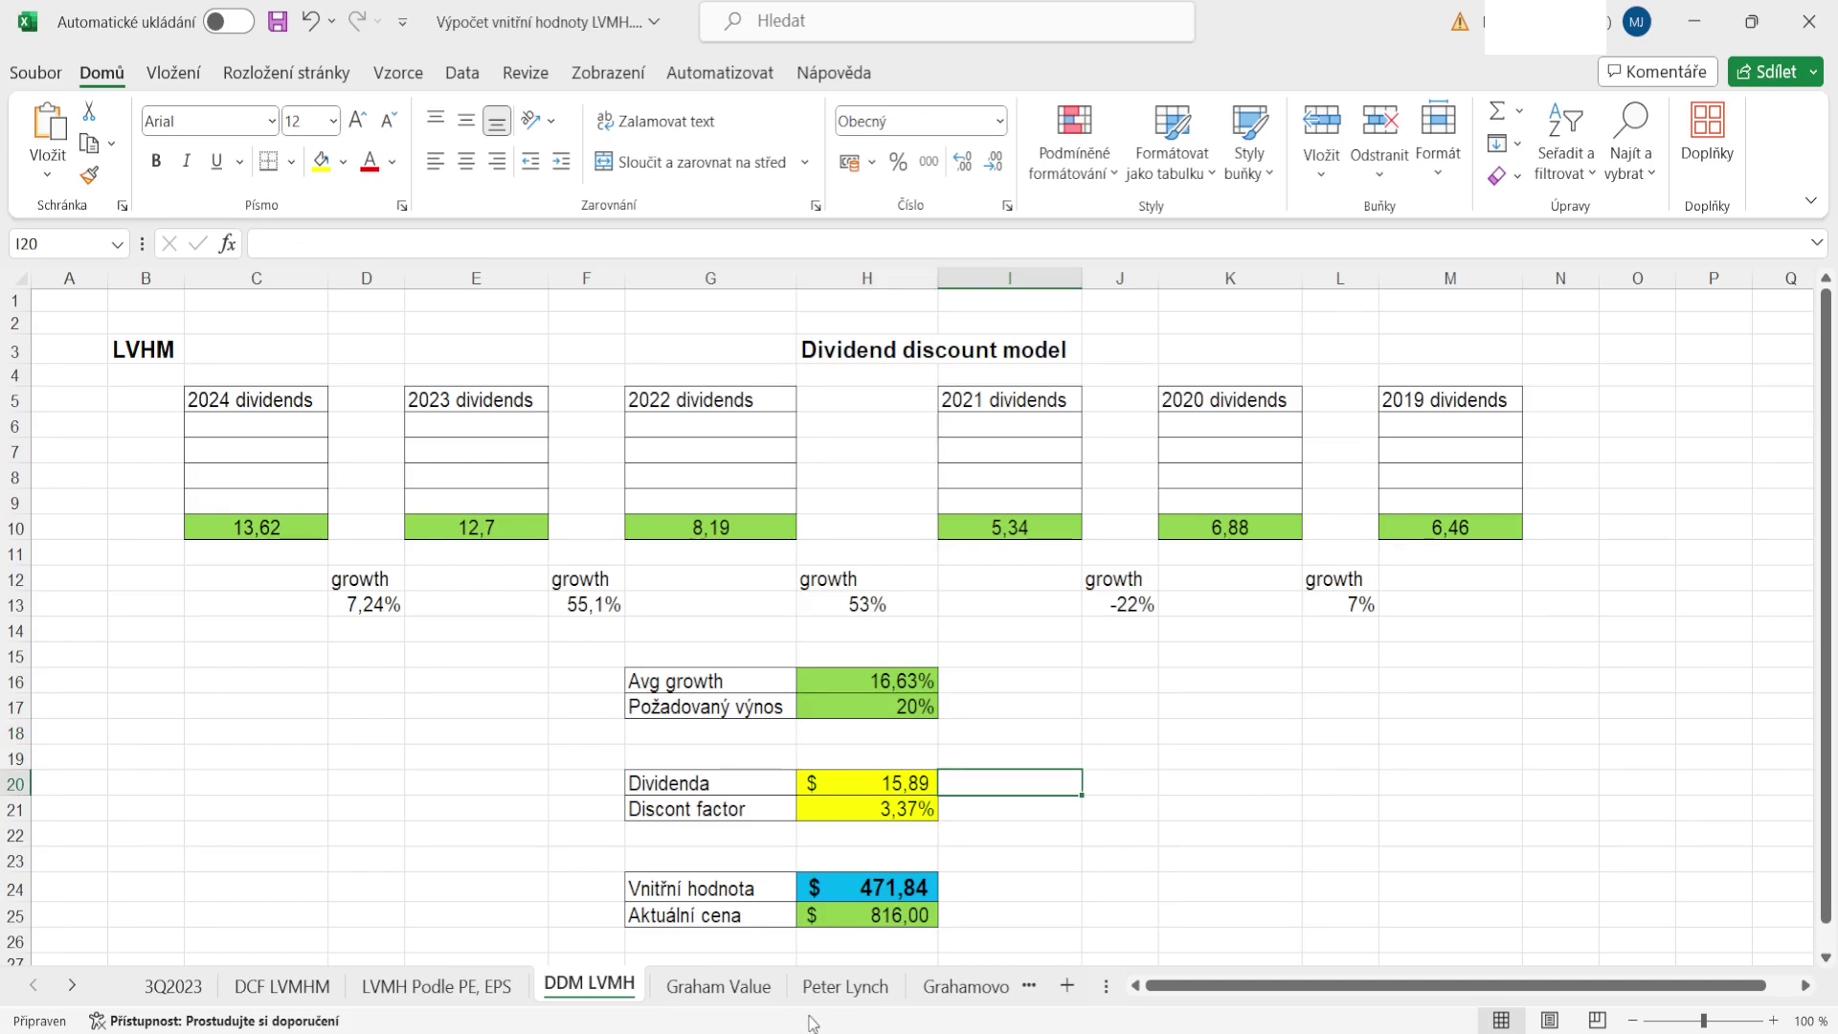
Step: Open the Graham Value sheet and bring the last worksheets of the workbook into reach
click(718, 986)
click(72, 987)
click(72, 987)
click(72, 988)
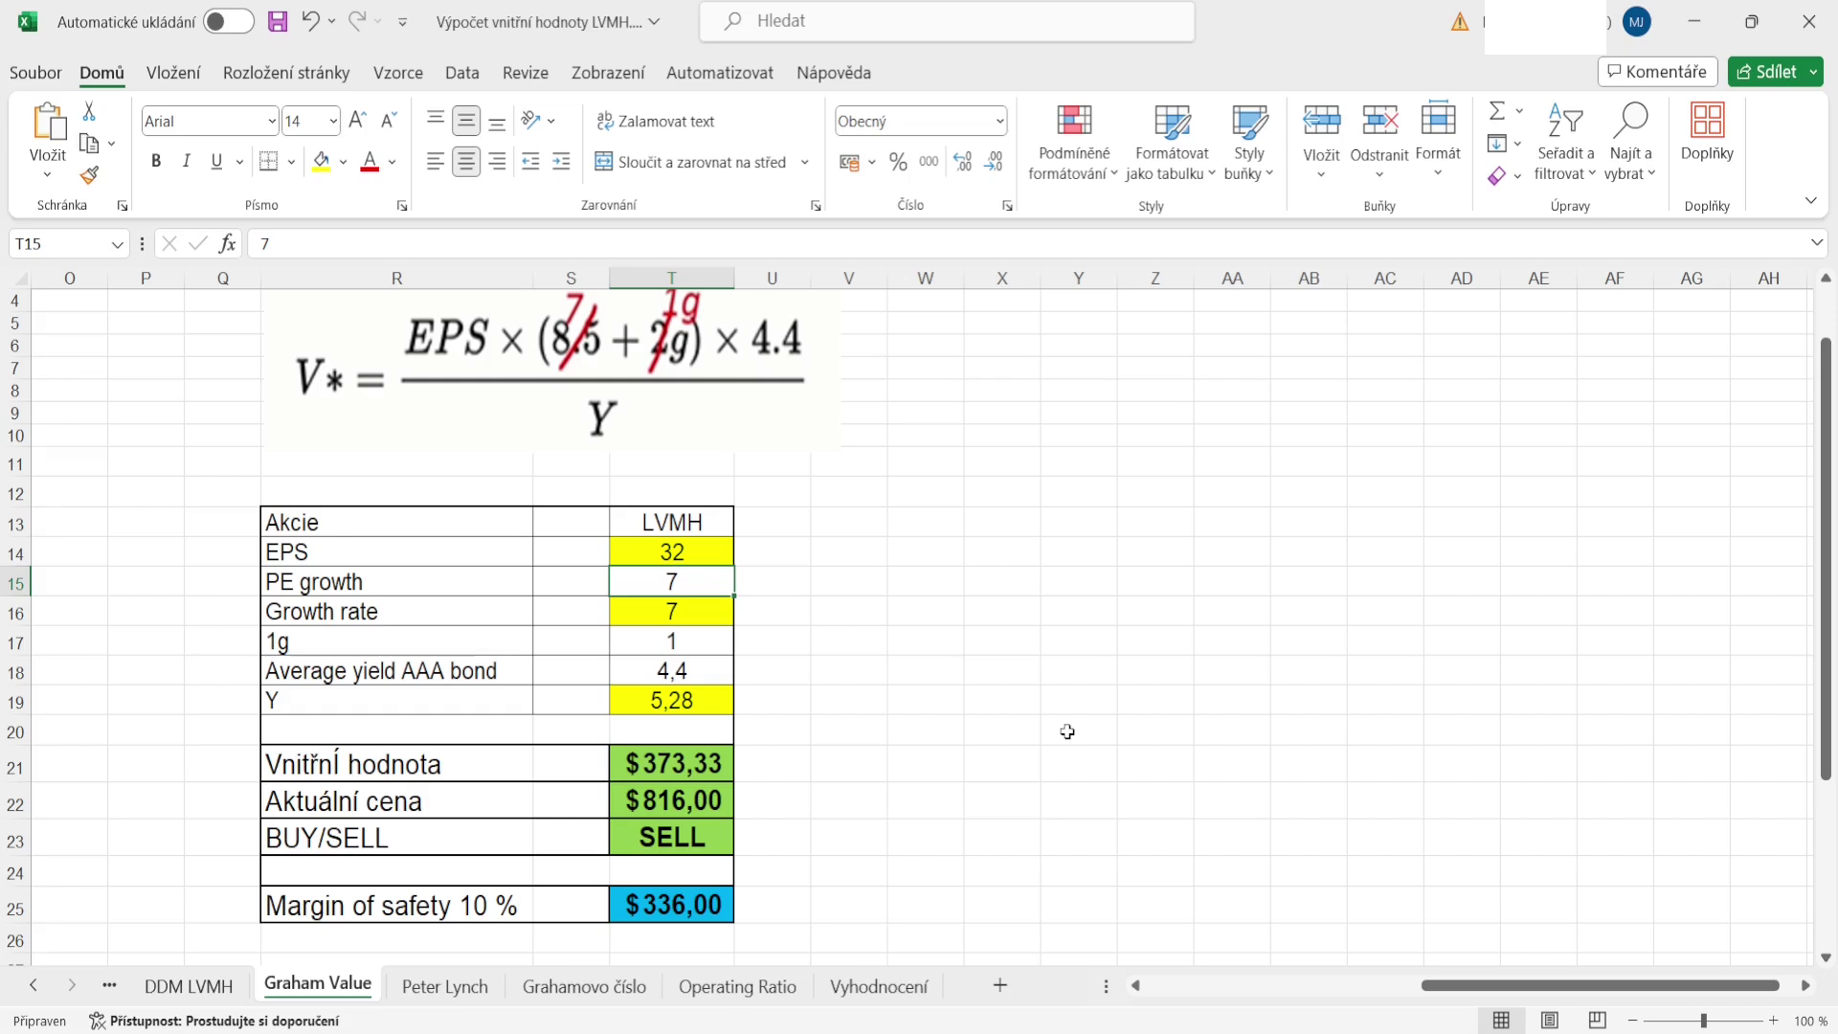
Step: Try a Growth rate of 25 in the LVMH Graham Value table and undo the change
click(729, 611)
text(25)
key(Return)
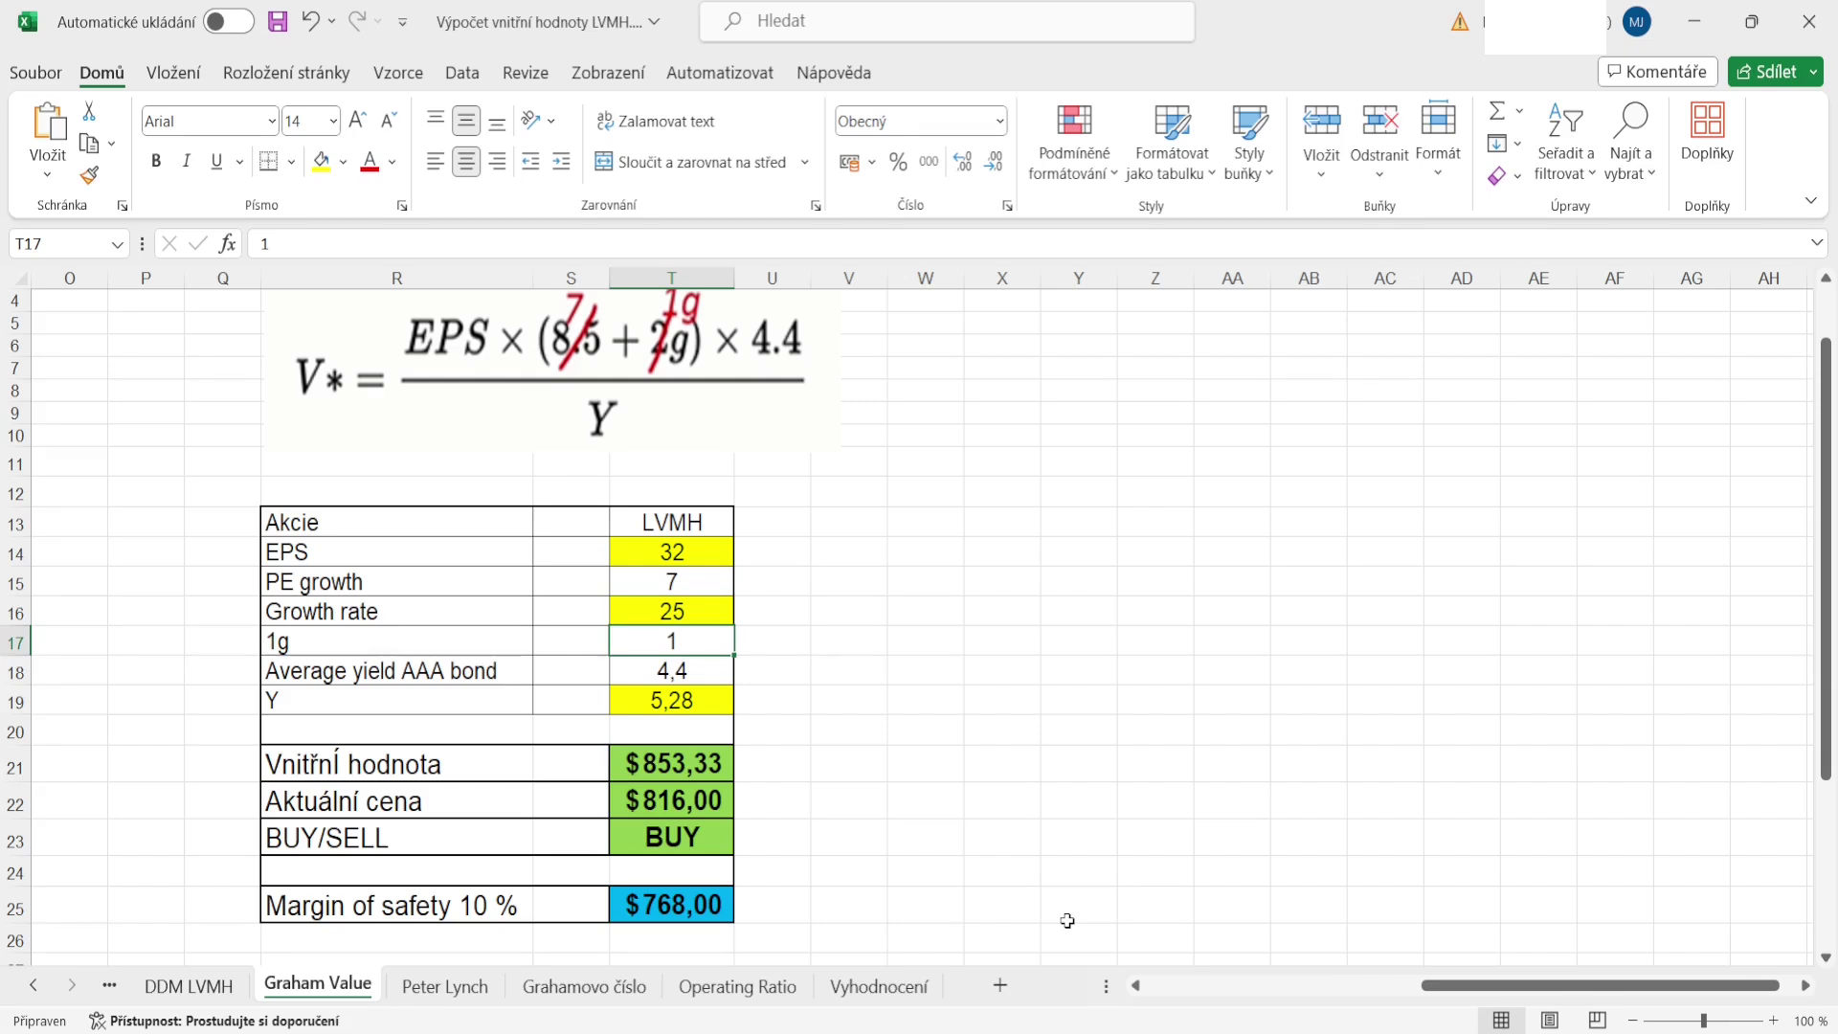
key(ctrl+z)
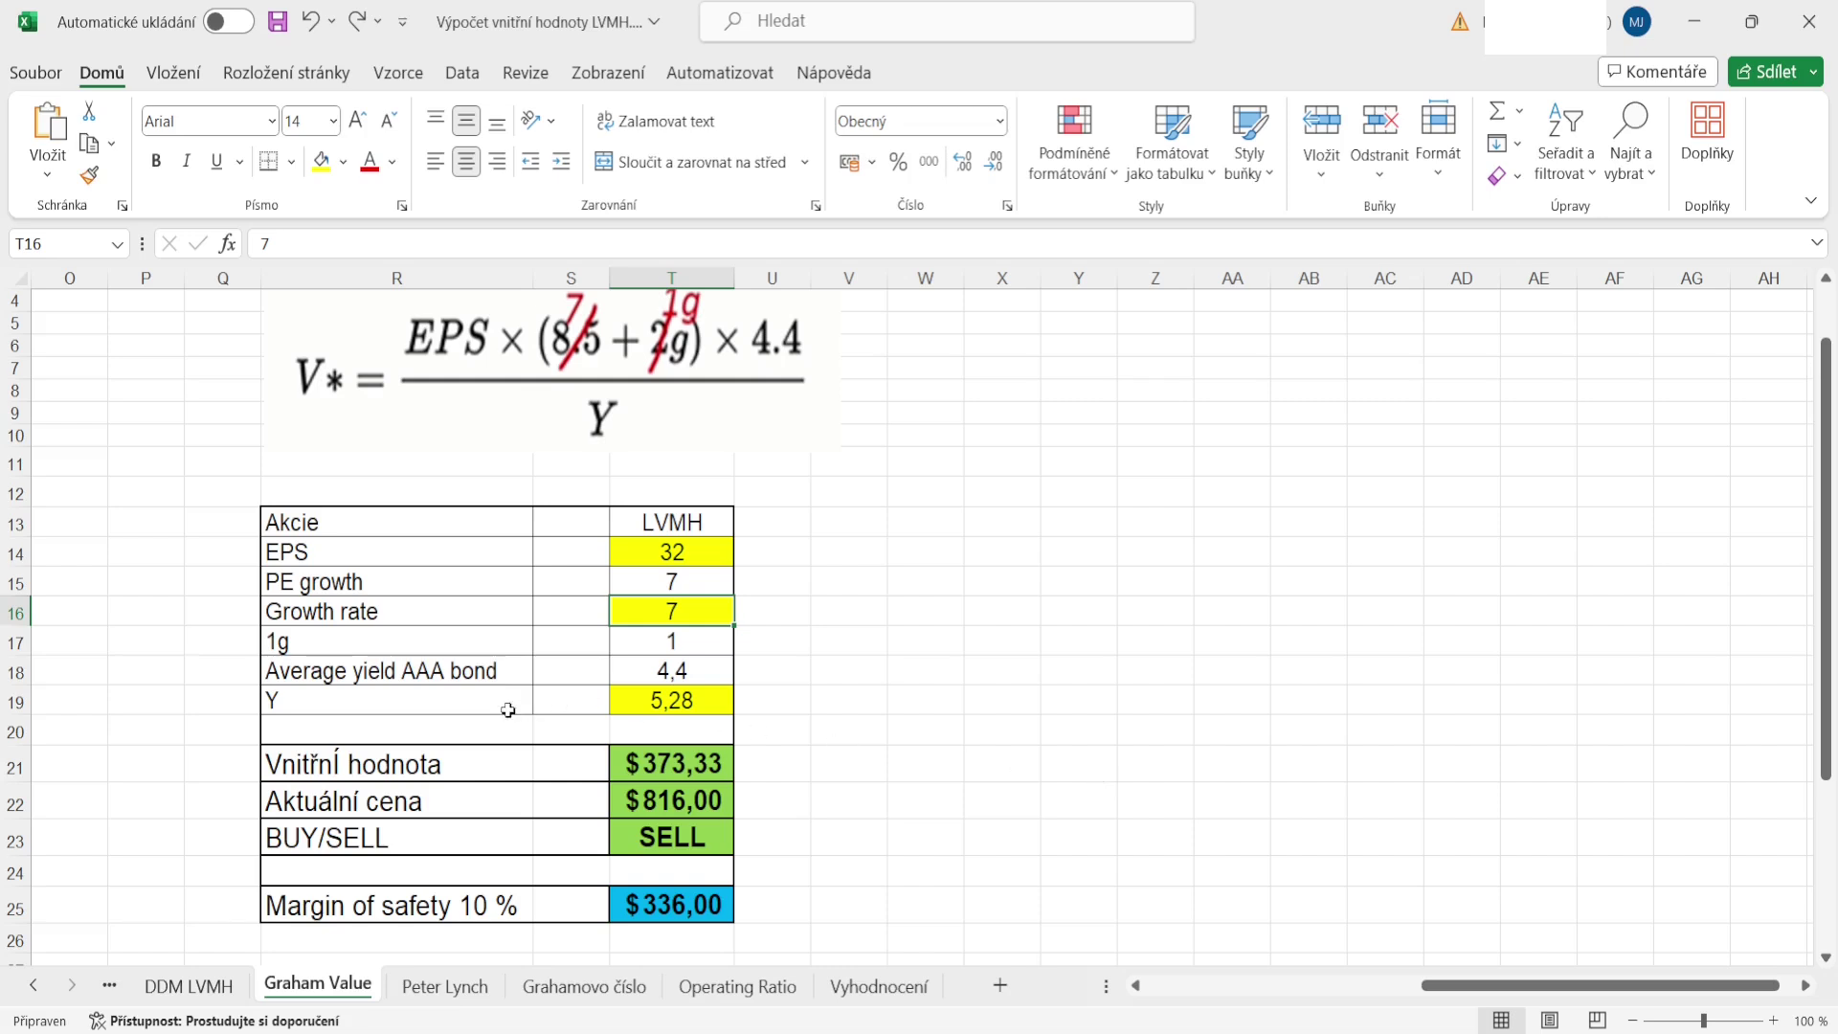
Step: Try a Y value of 5 in the Graham Value table and undo the change
click(706, 702)
text(5)
key(Return)
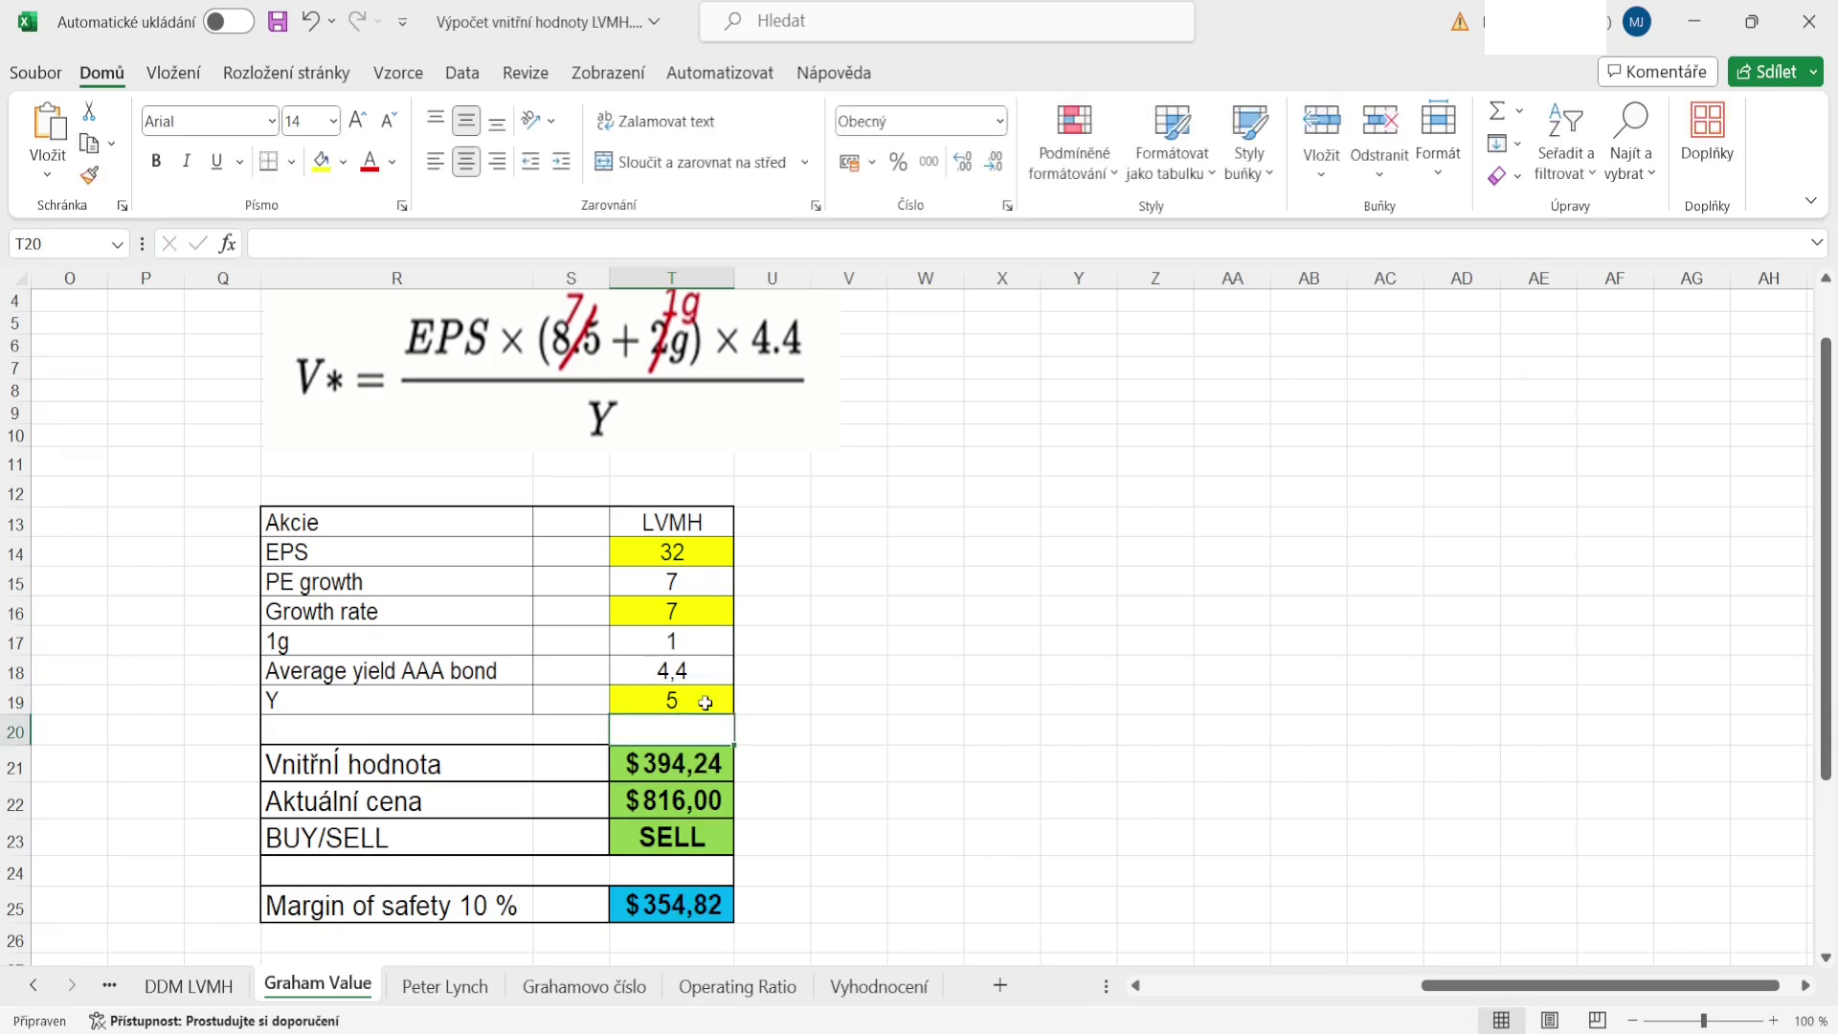
key(ctrl+z)
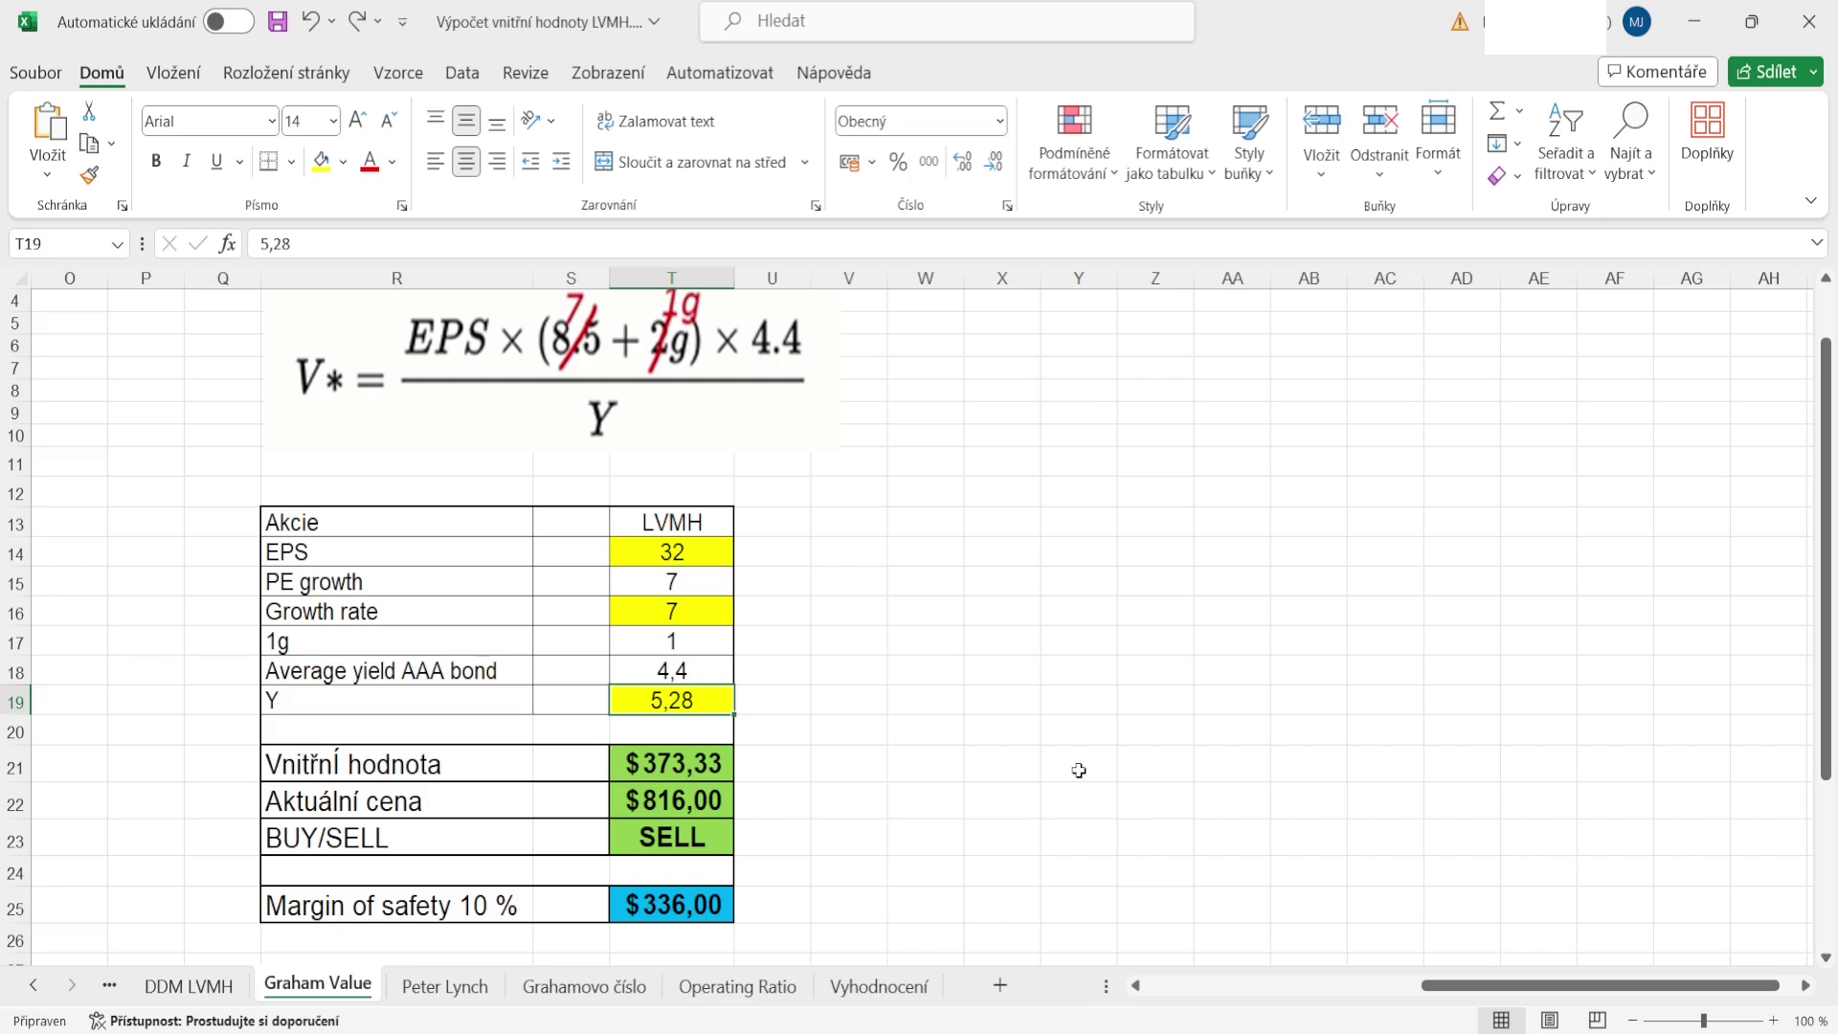
Step: Test the Graham valuation with a Growth rate of 24 and undo the entry
click(718, 610)
text(24)
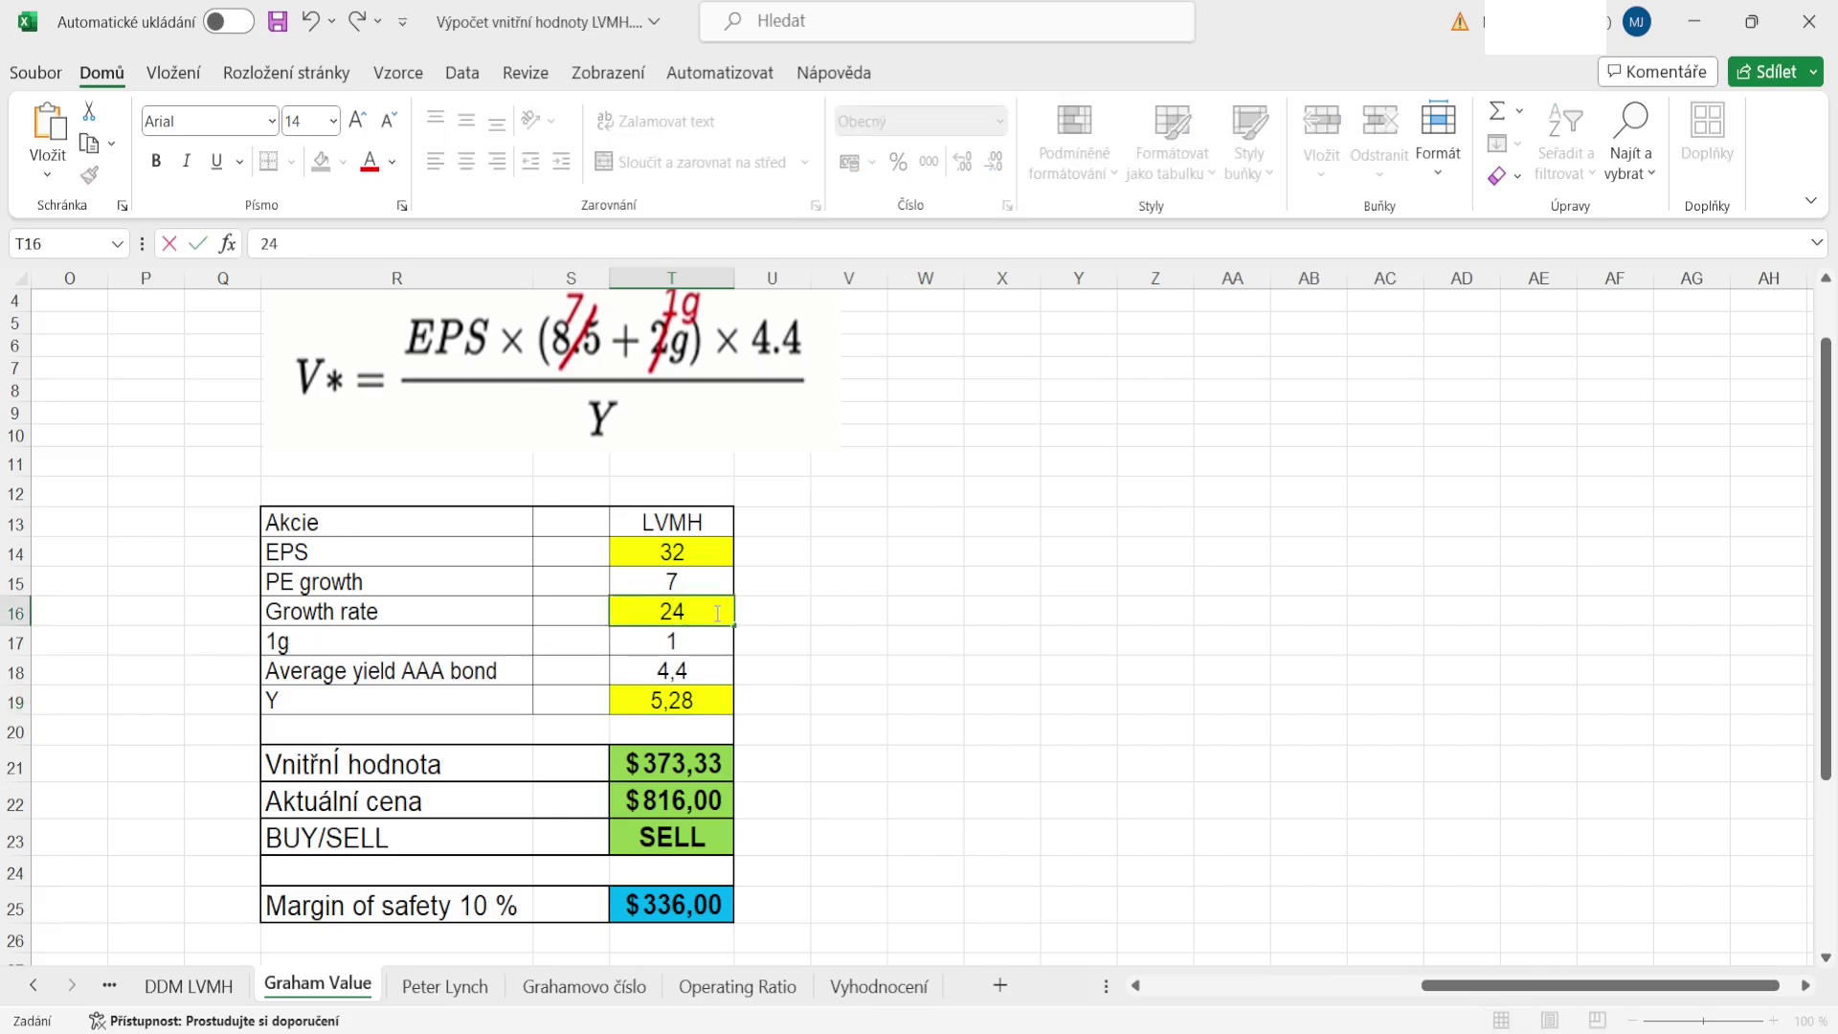
key(Return)
key(ctrl+z)
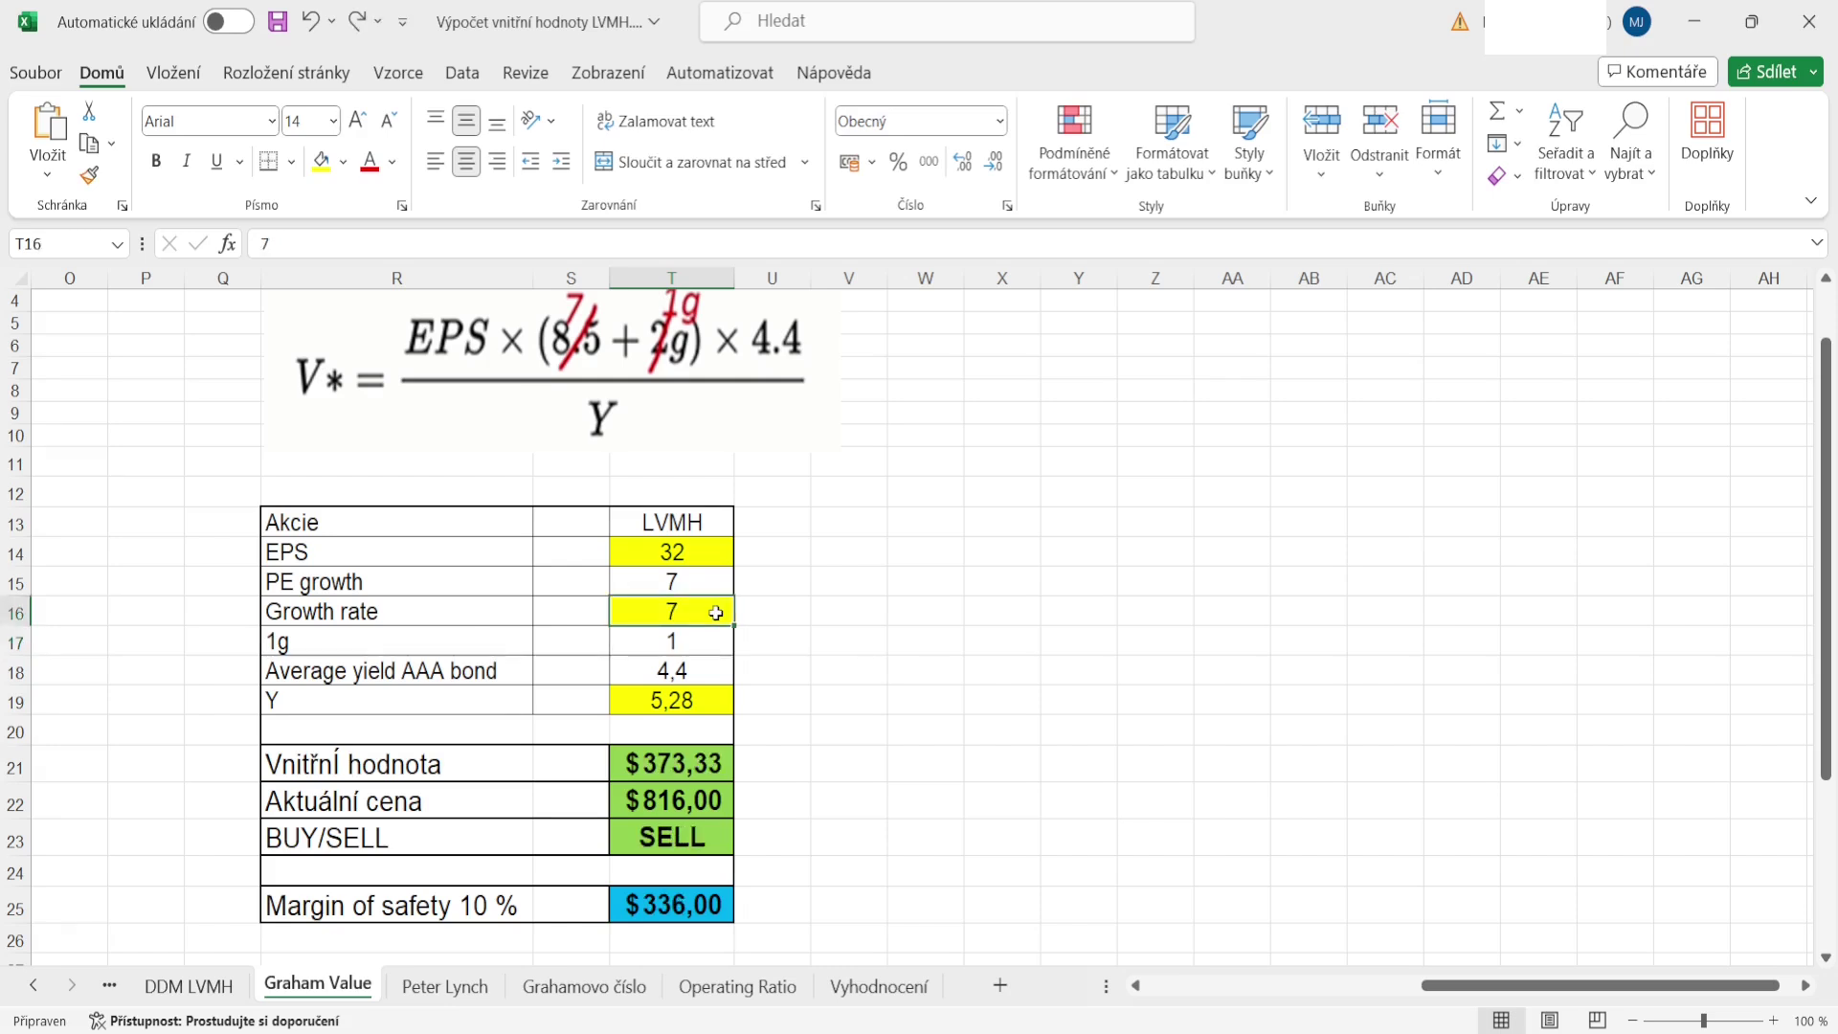
Step: On the Peter Lynch sheet, try a Future EPS Growth of 24 and undo the entry
click(445, 986)
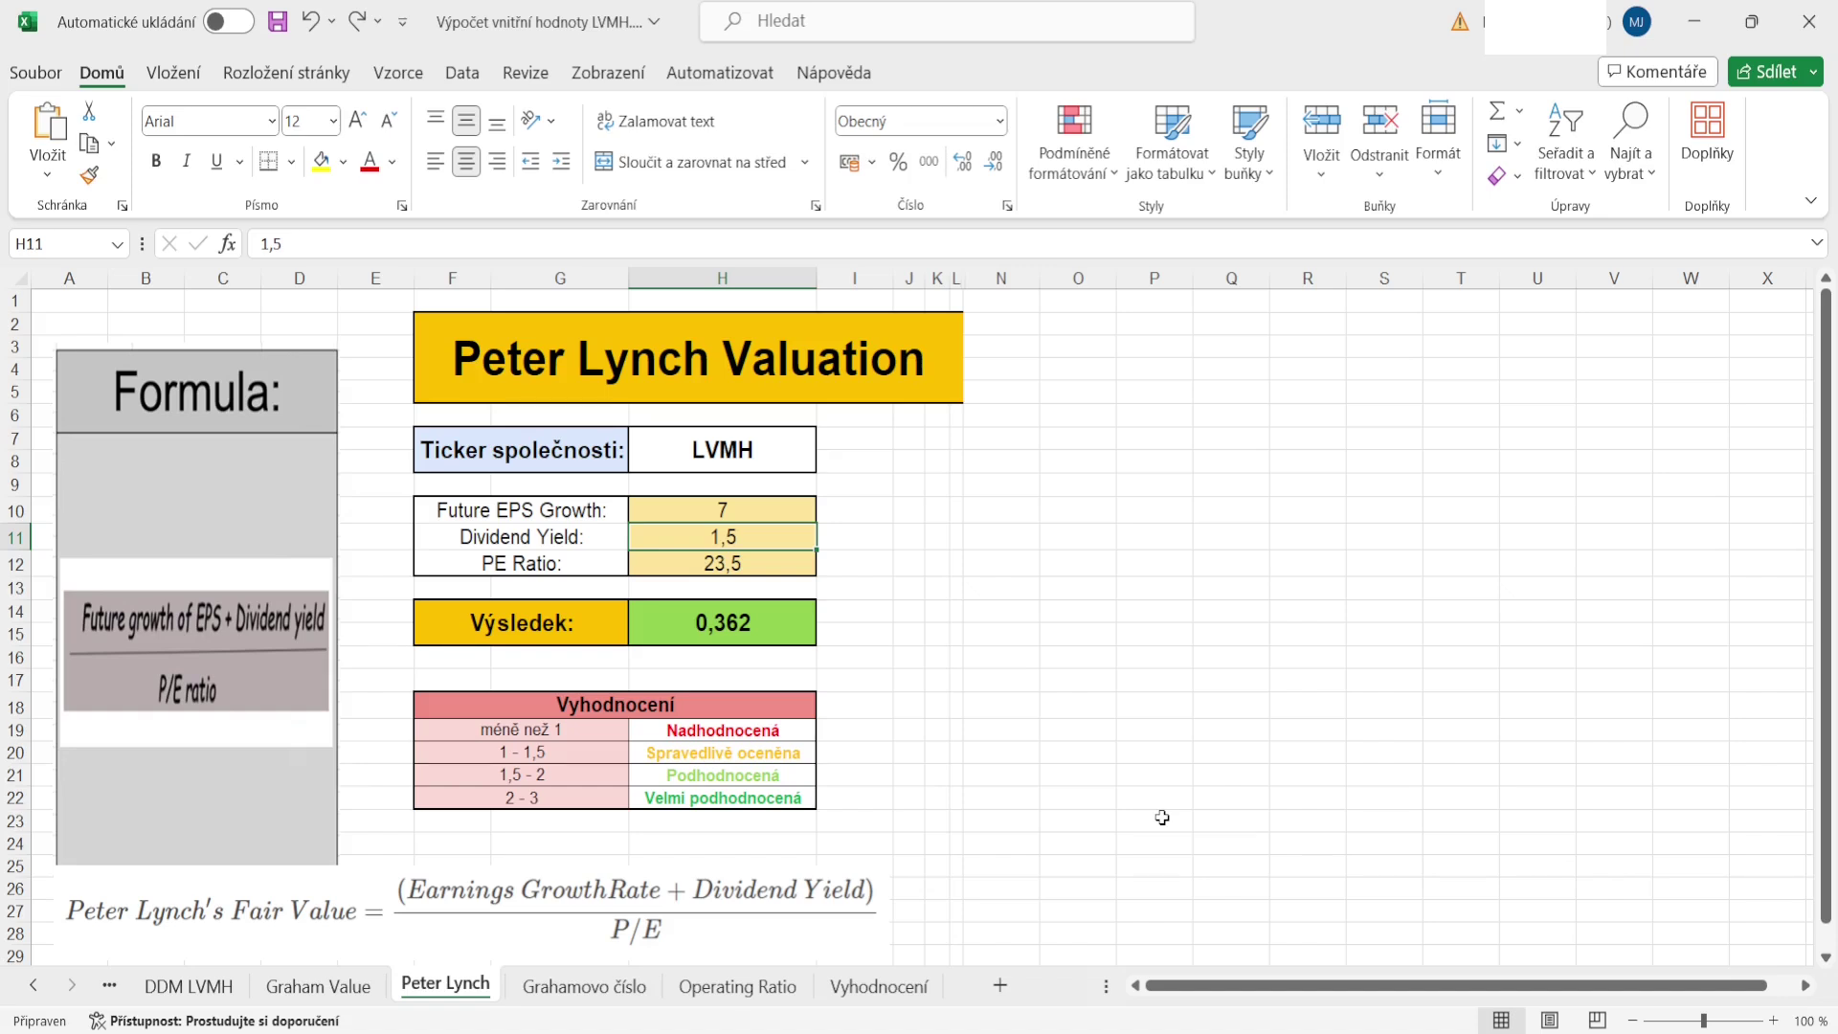
click(774, 504)
text(24)
key(Return)
key(ctrl+z)
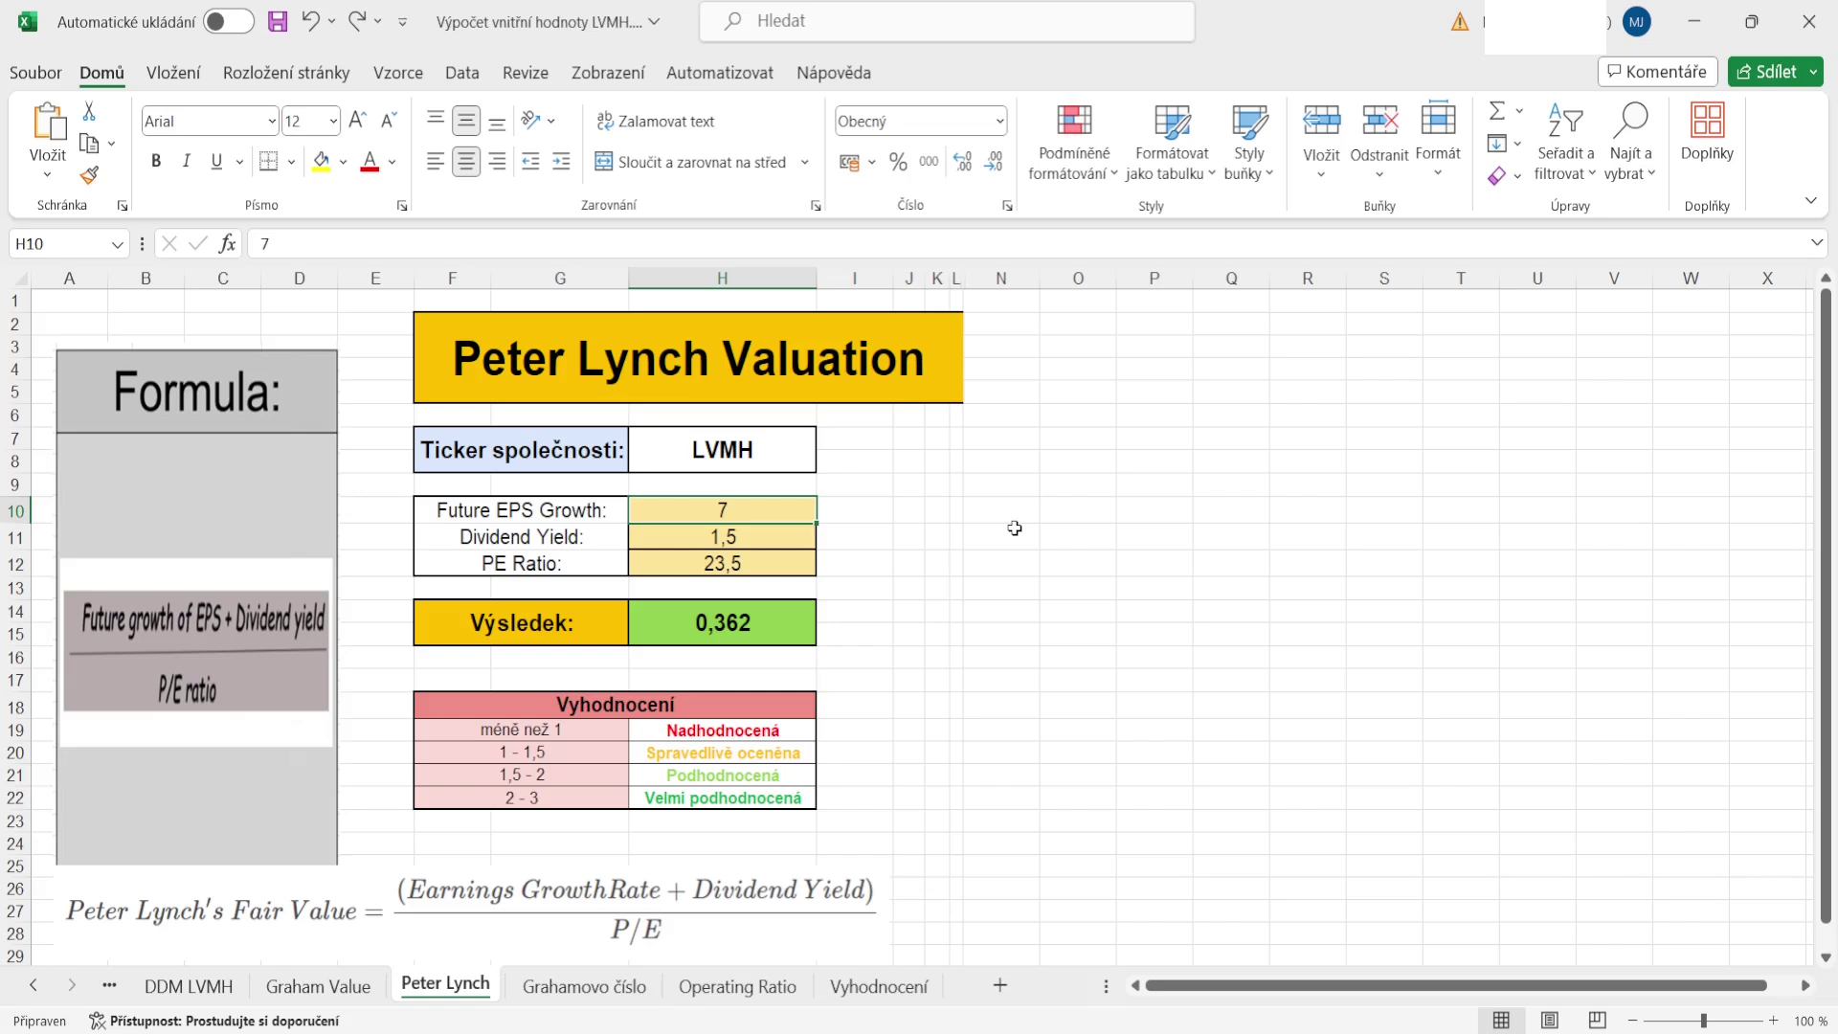
Step: Look over the Grahamovo číslo and Operating Ratio sheets, and check the Průměrná vnitřní hodnota formula on the Vyhodnocení sheet
click(612, 987)
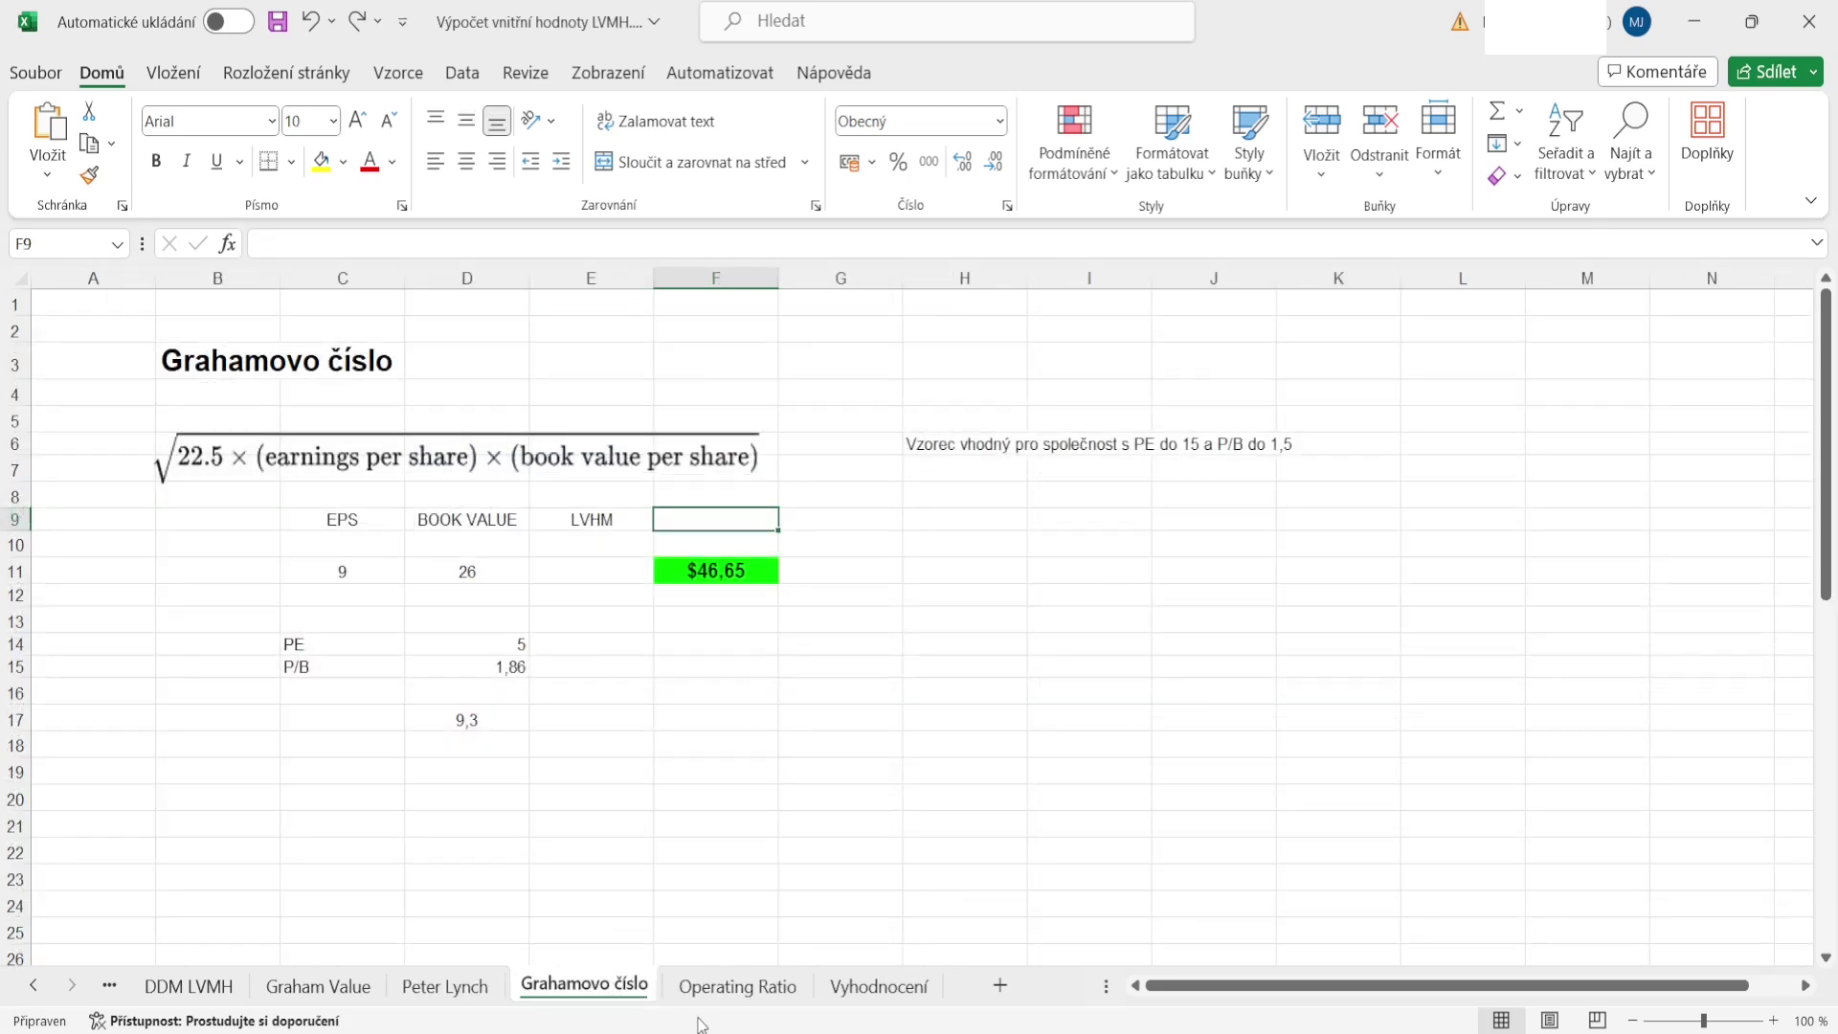
click(716, 993)
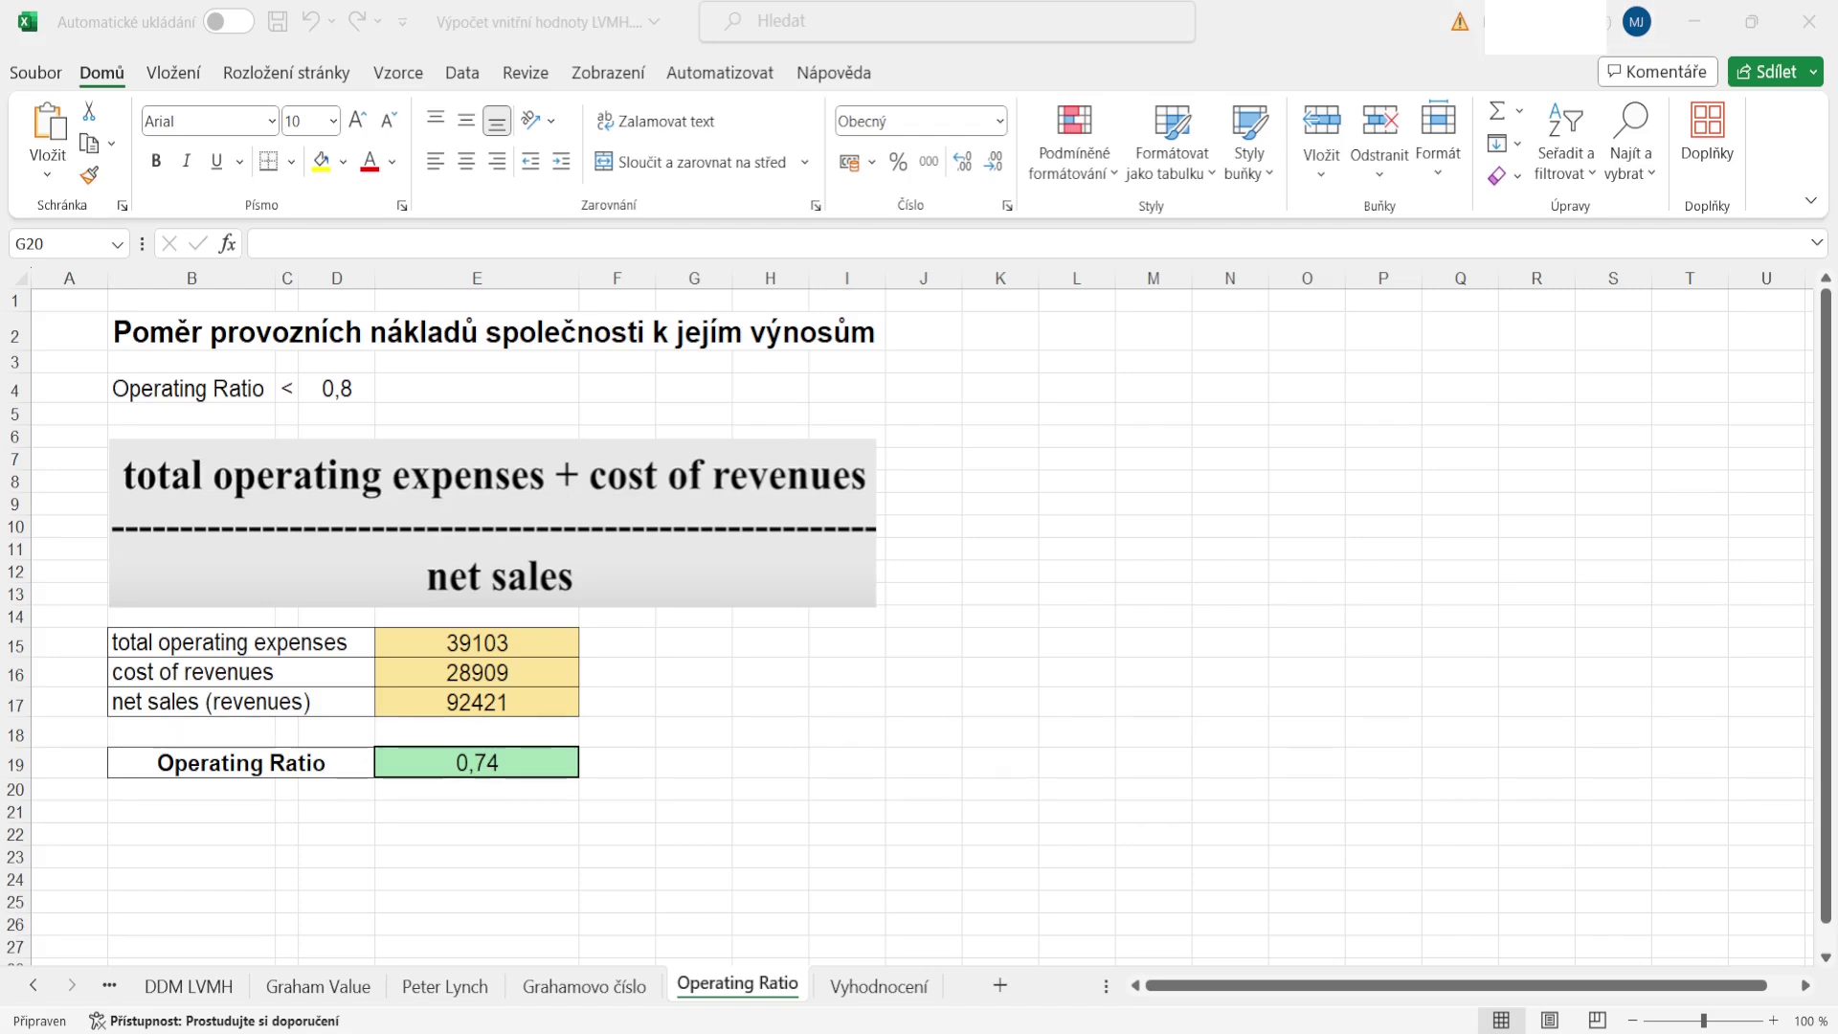
click(876, 986)
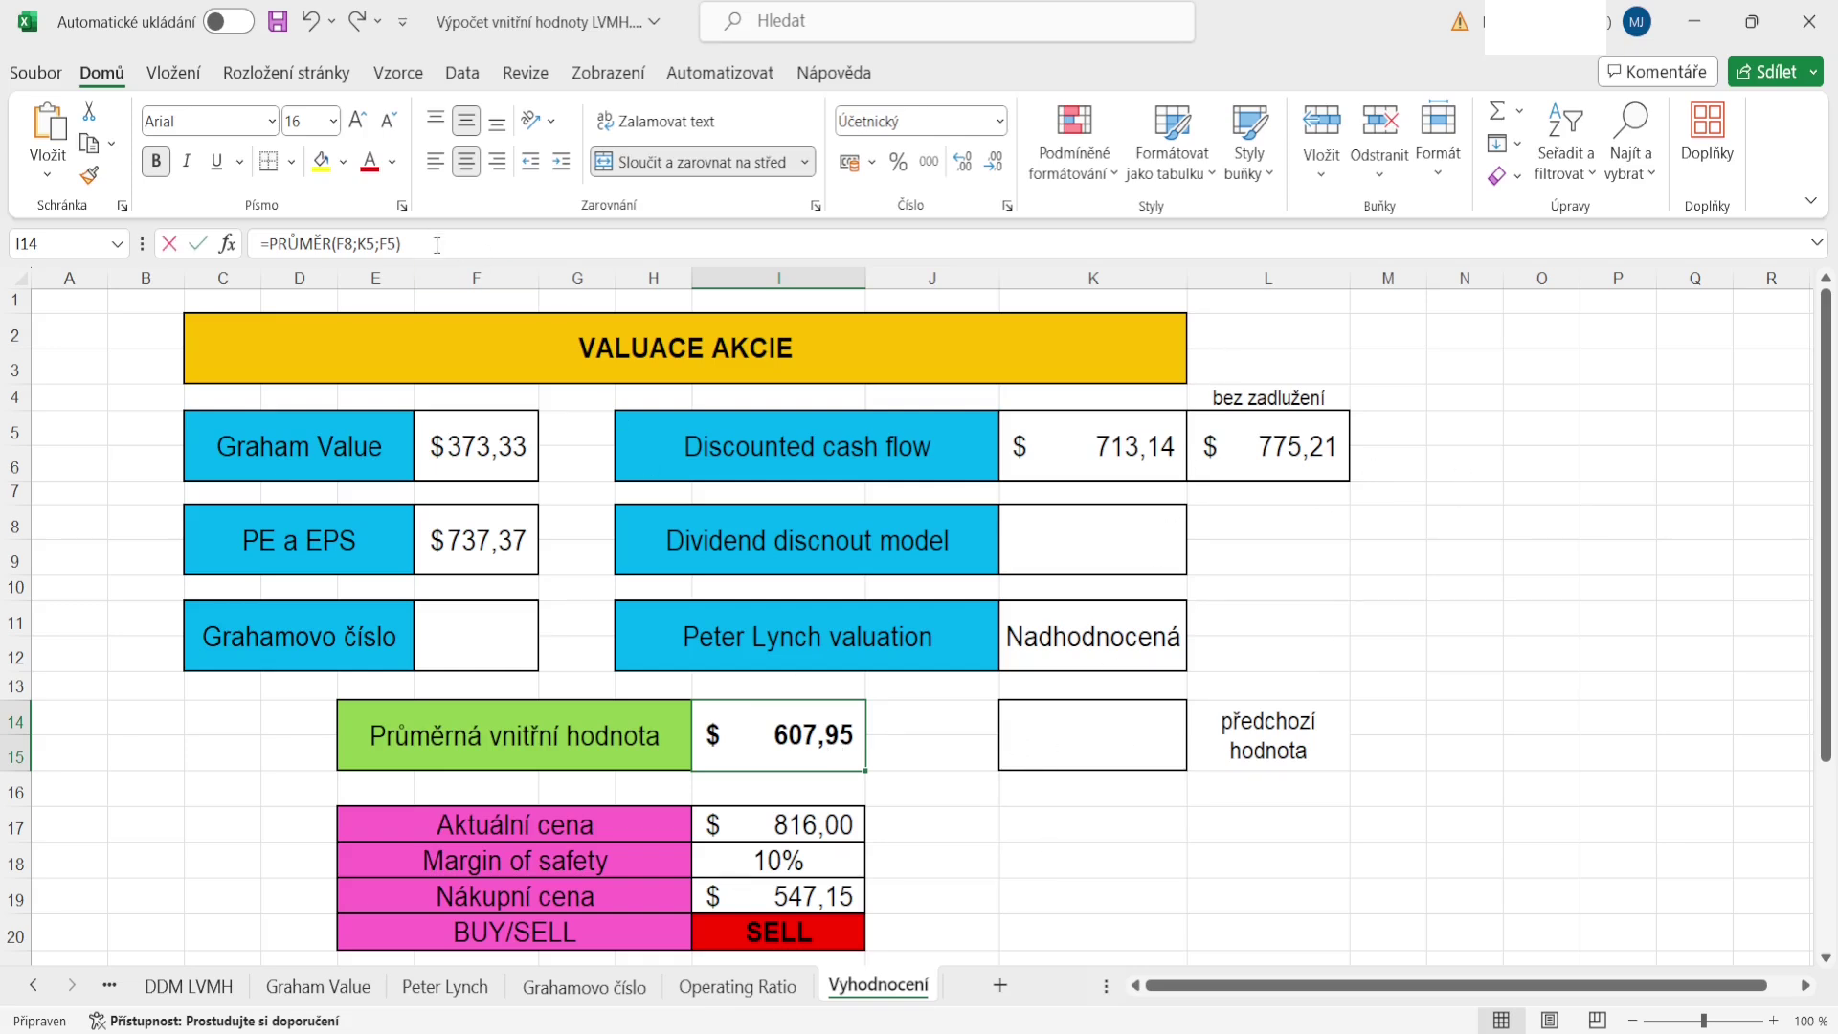
drag(429, 243, 261, 243)
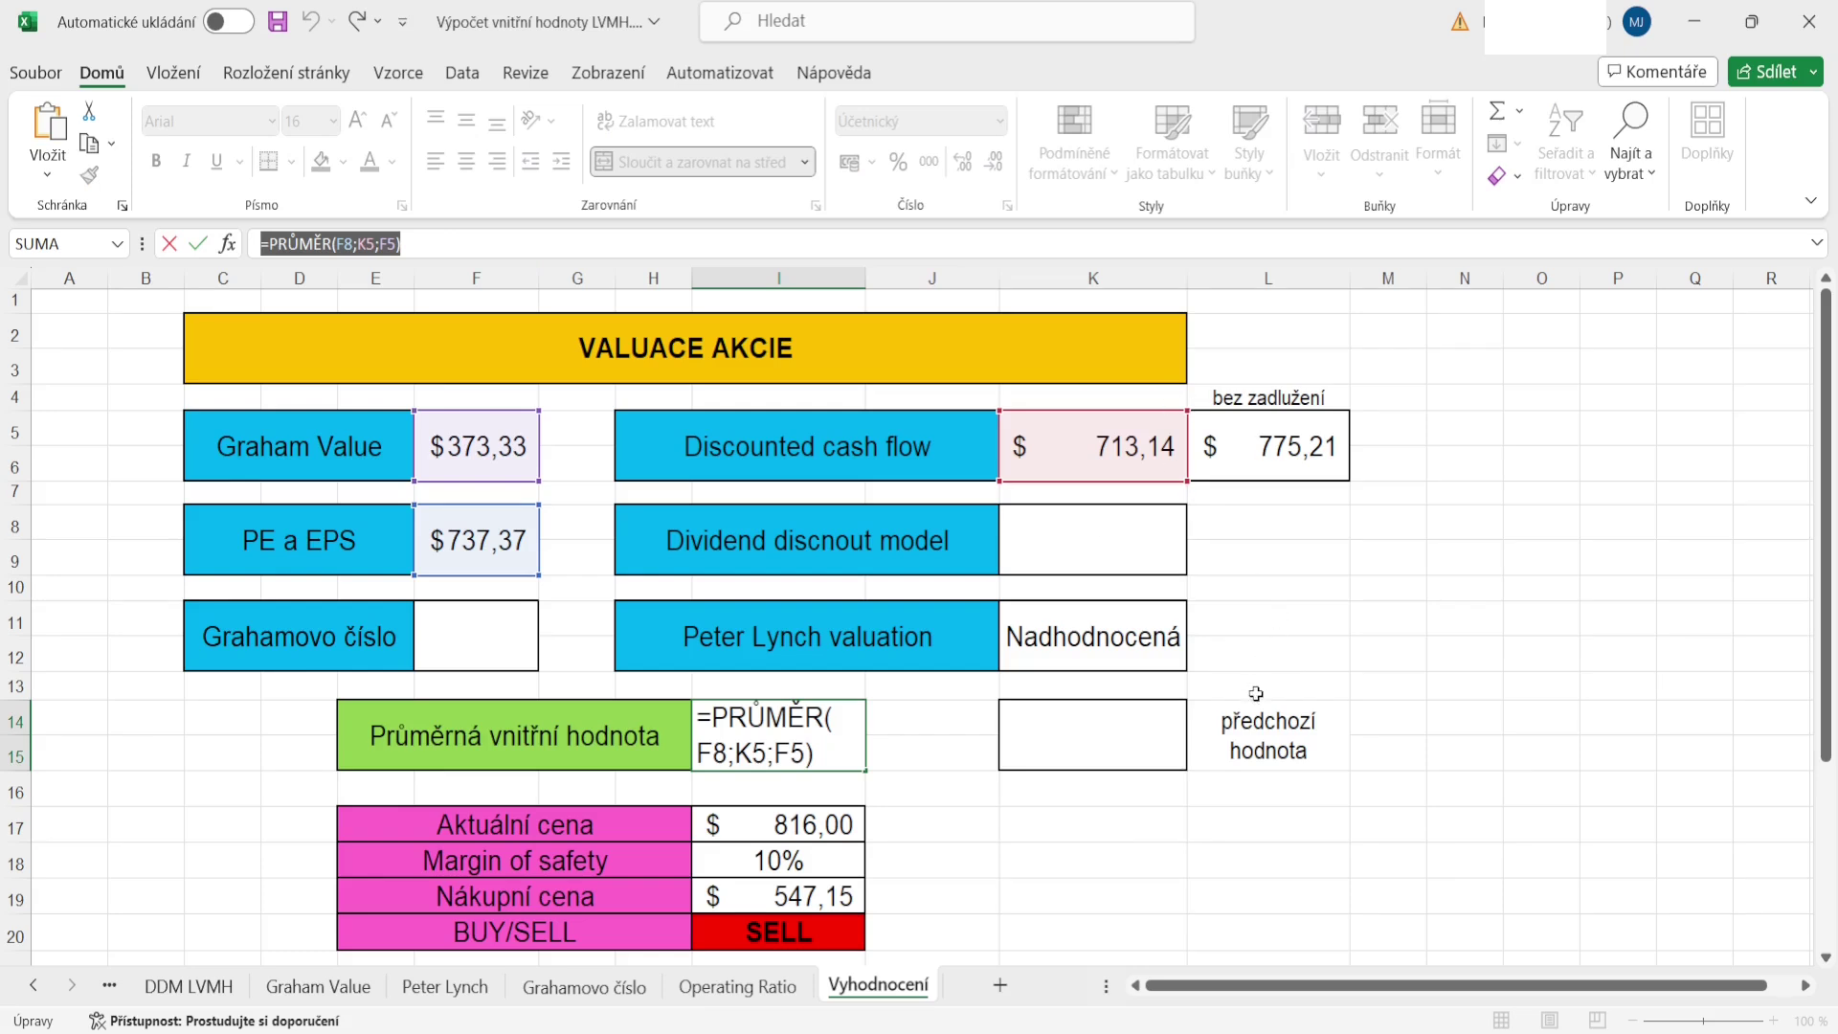
key(ctrl+Return)
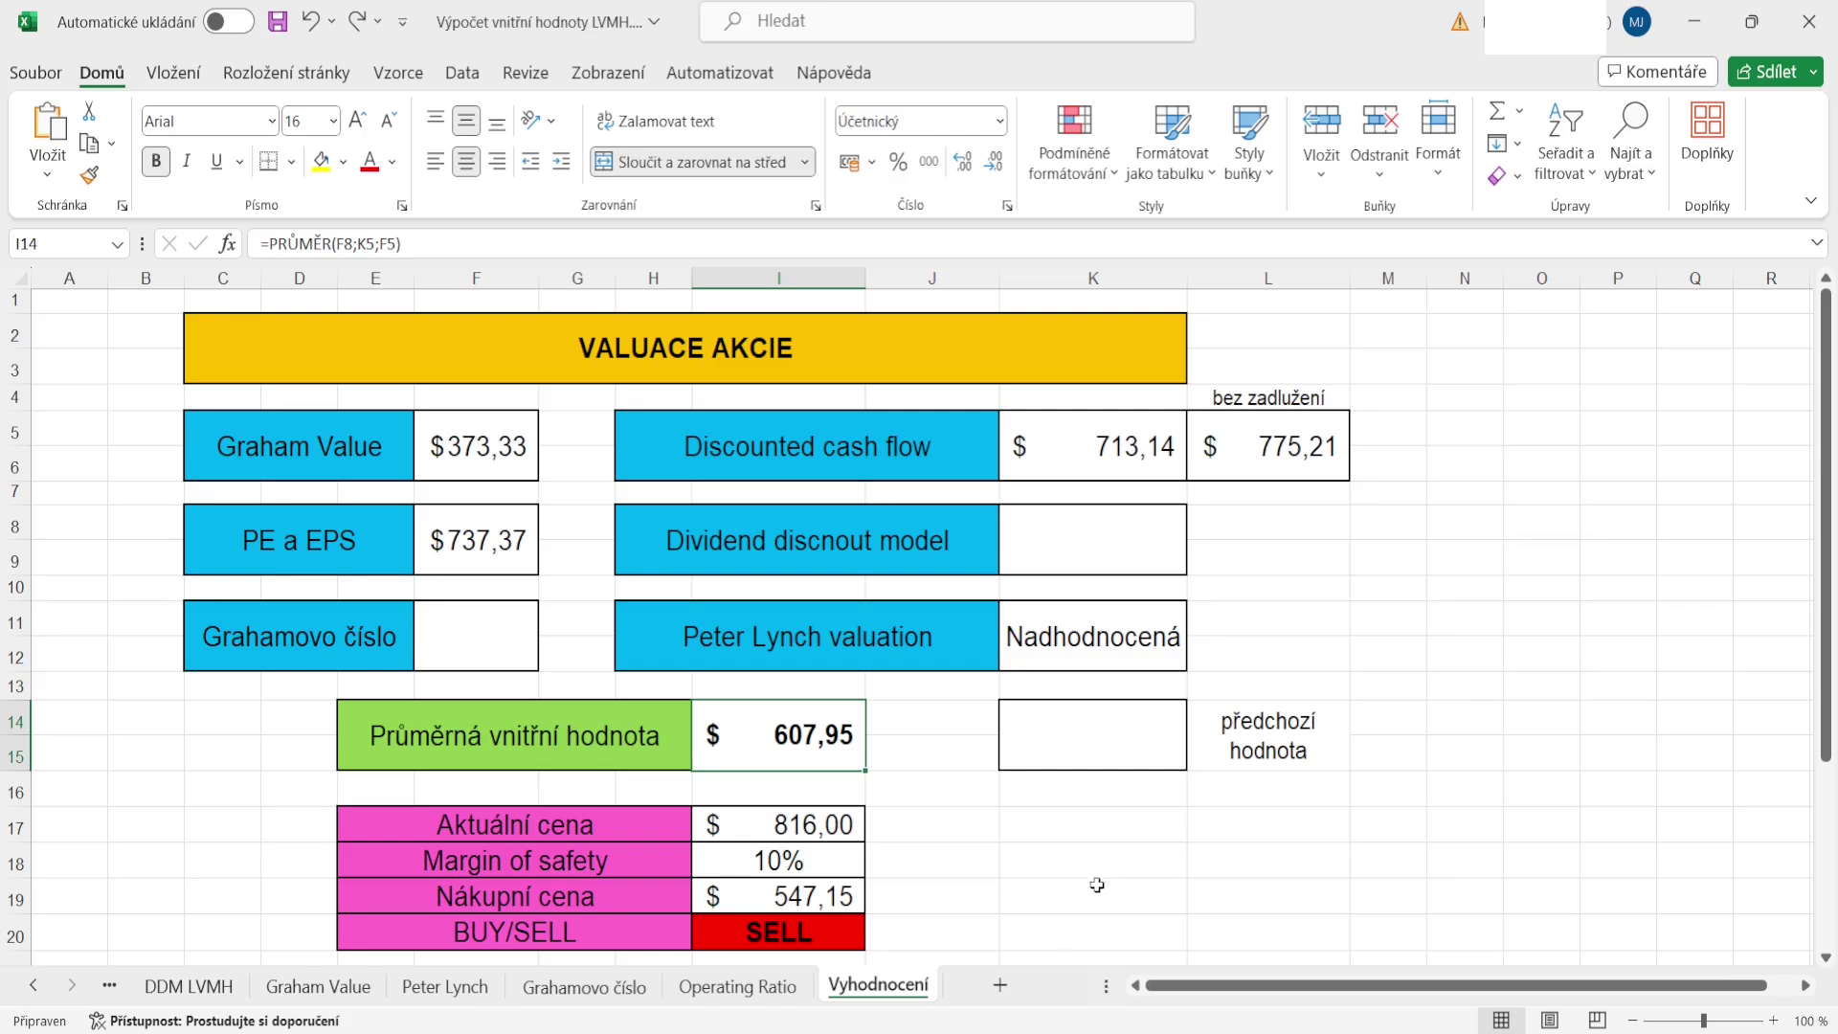
Step: In the Průměrná vnitřní hodnota formula, replace K5 with the debt-free (bez zadlužení) discounted cash flow value in L5
click(443, 253)
triple_click(443, 253)
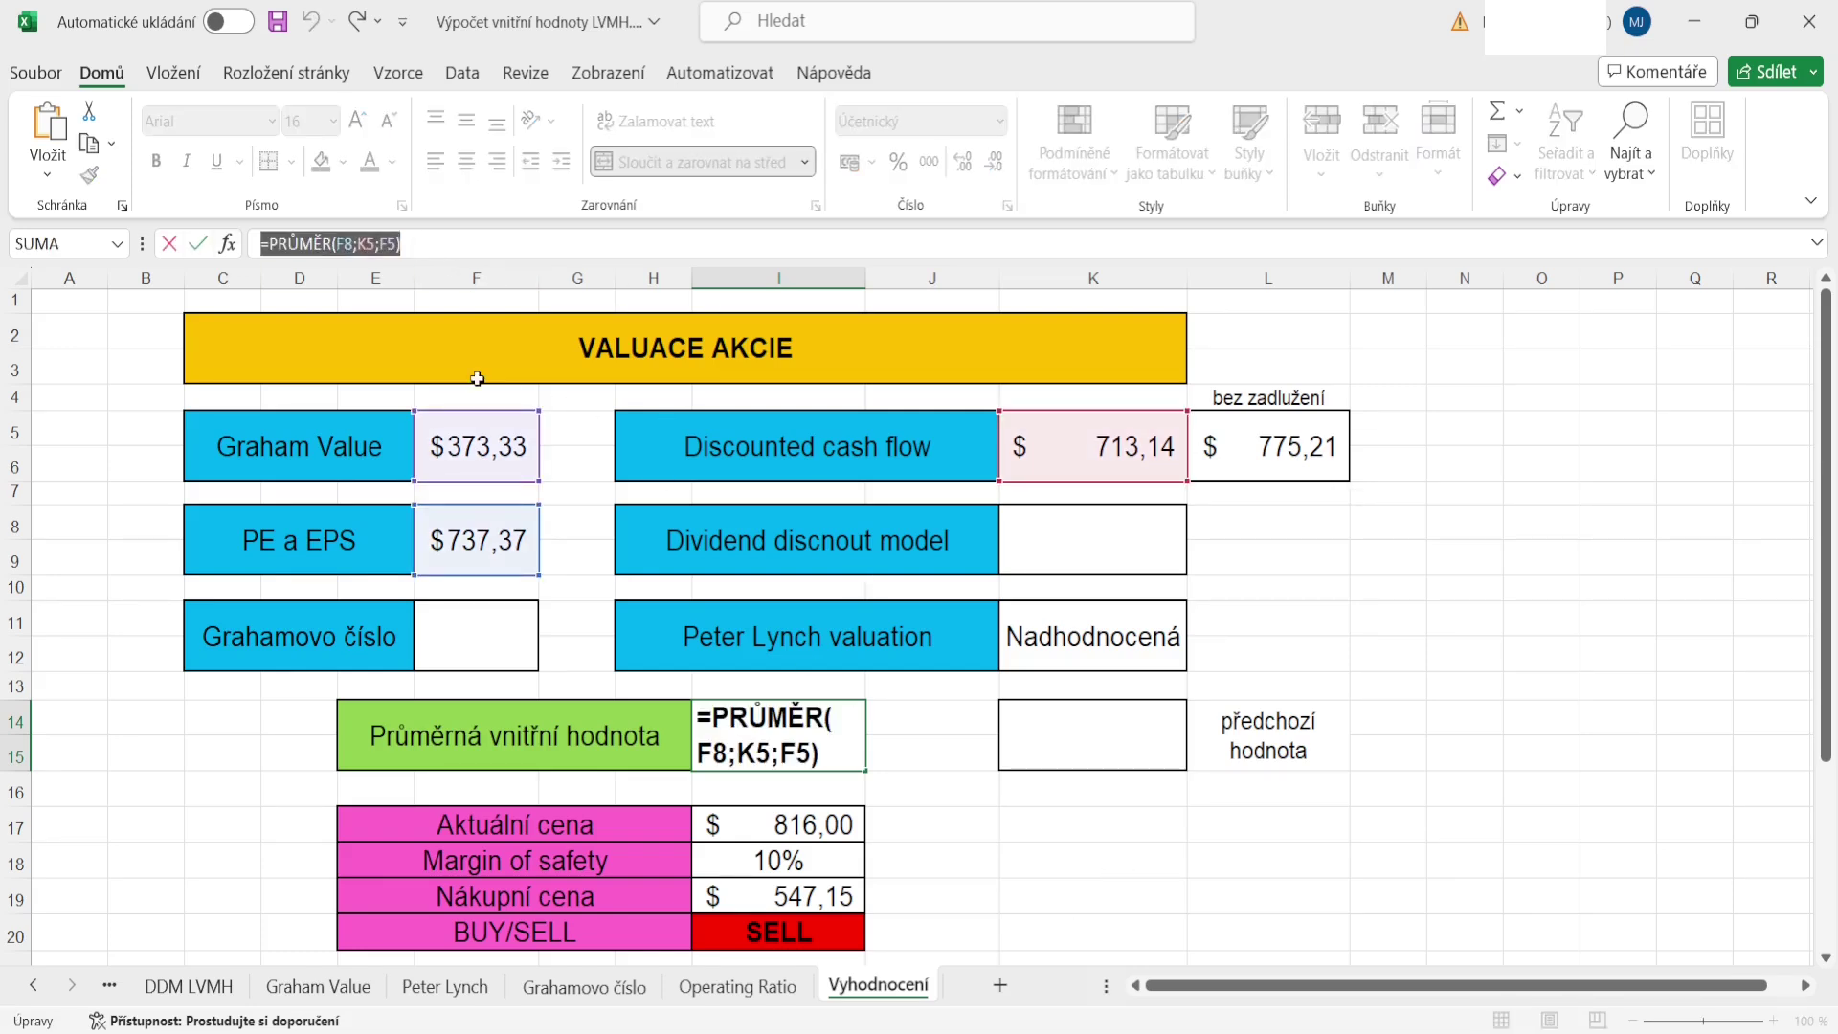
double_click(364, 243)
key(Delete)
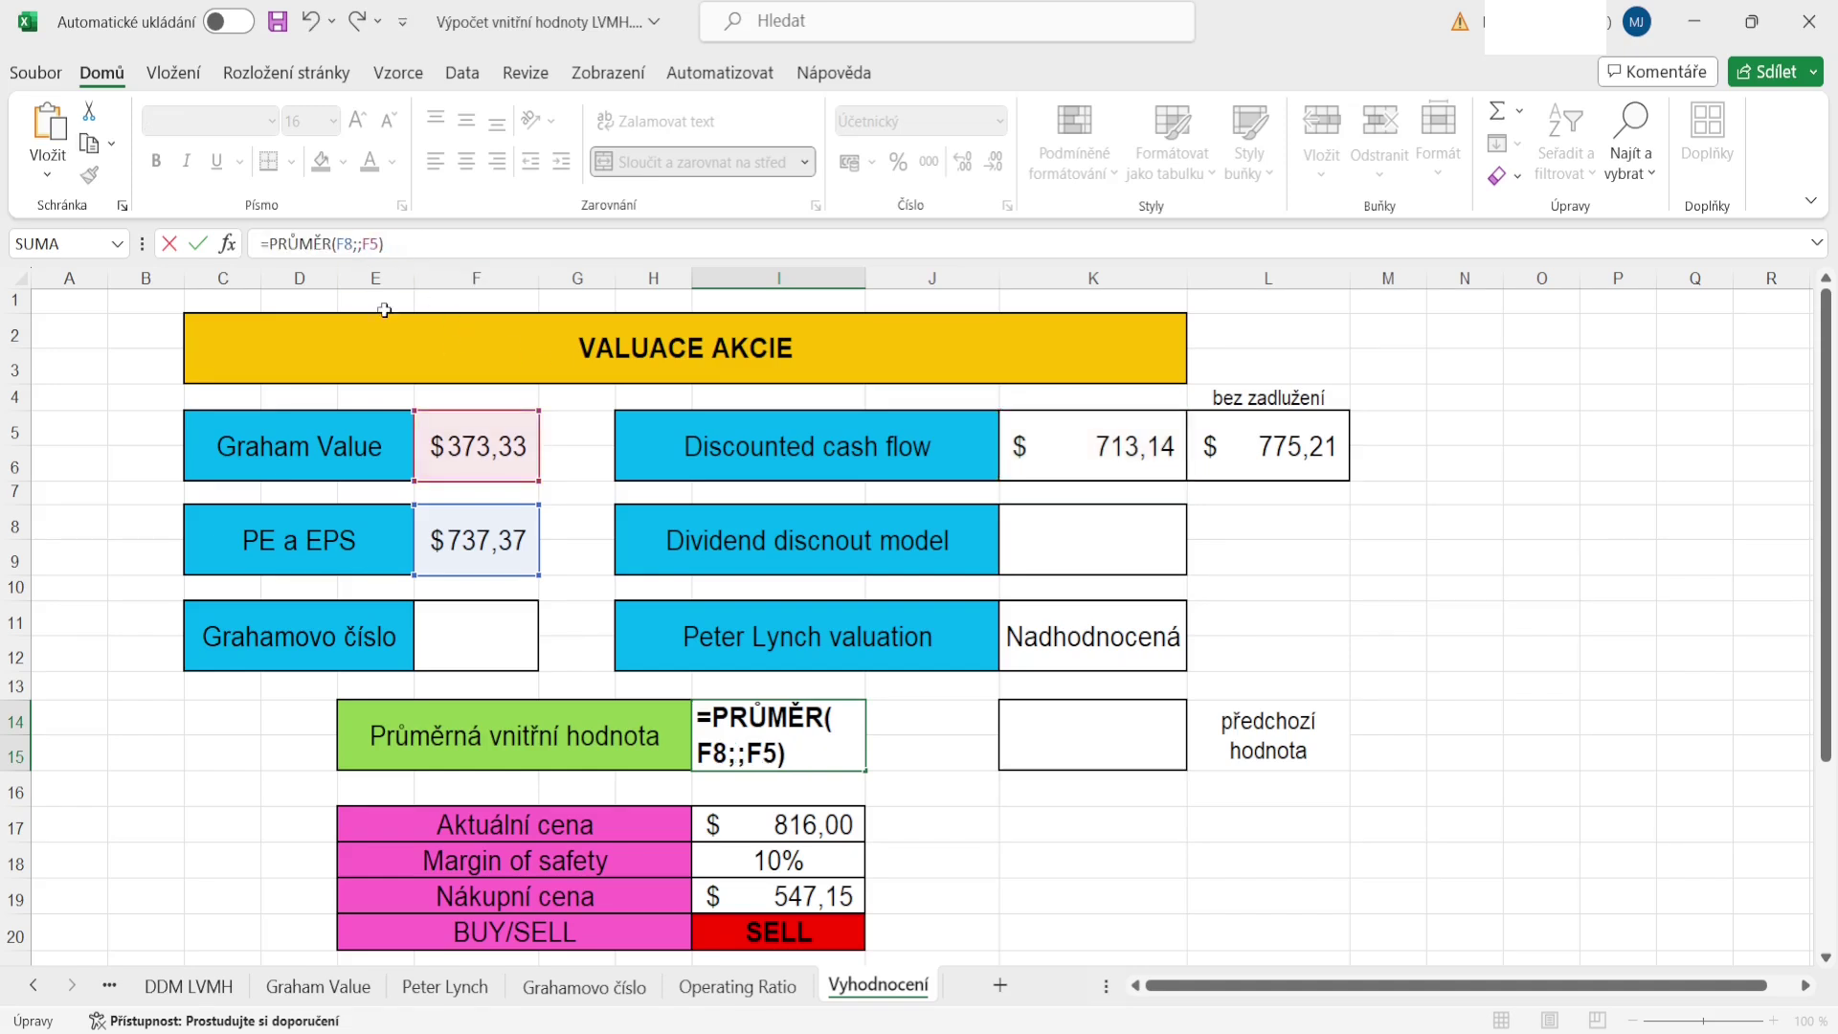
click(1266, 456)
key(Return)
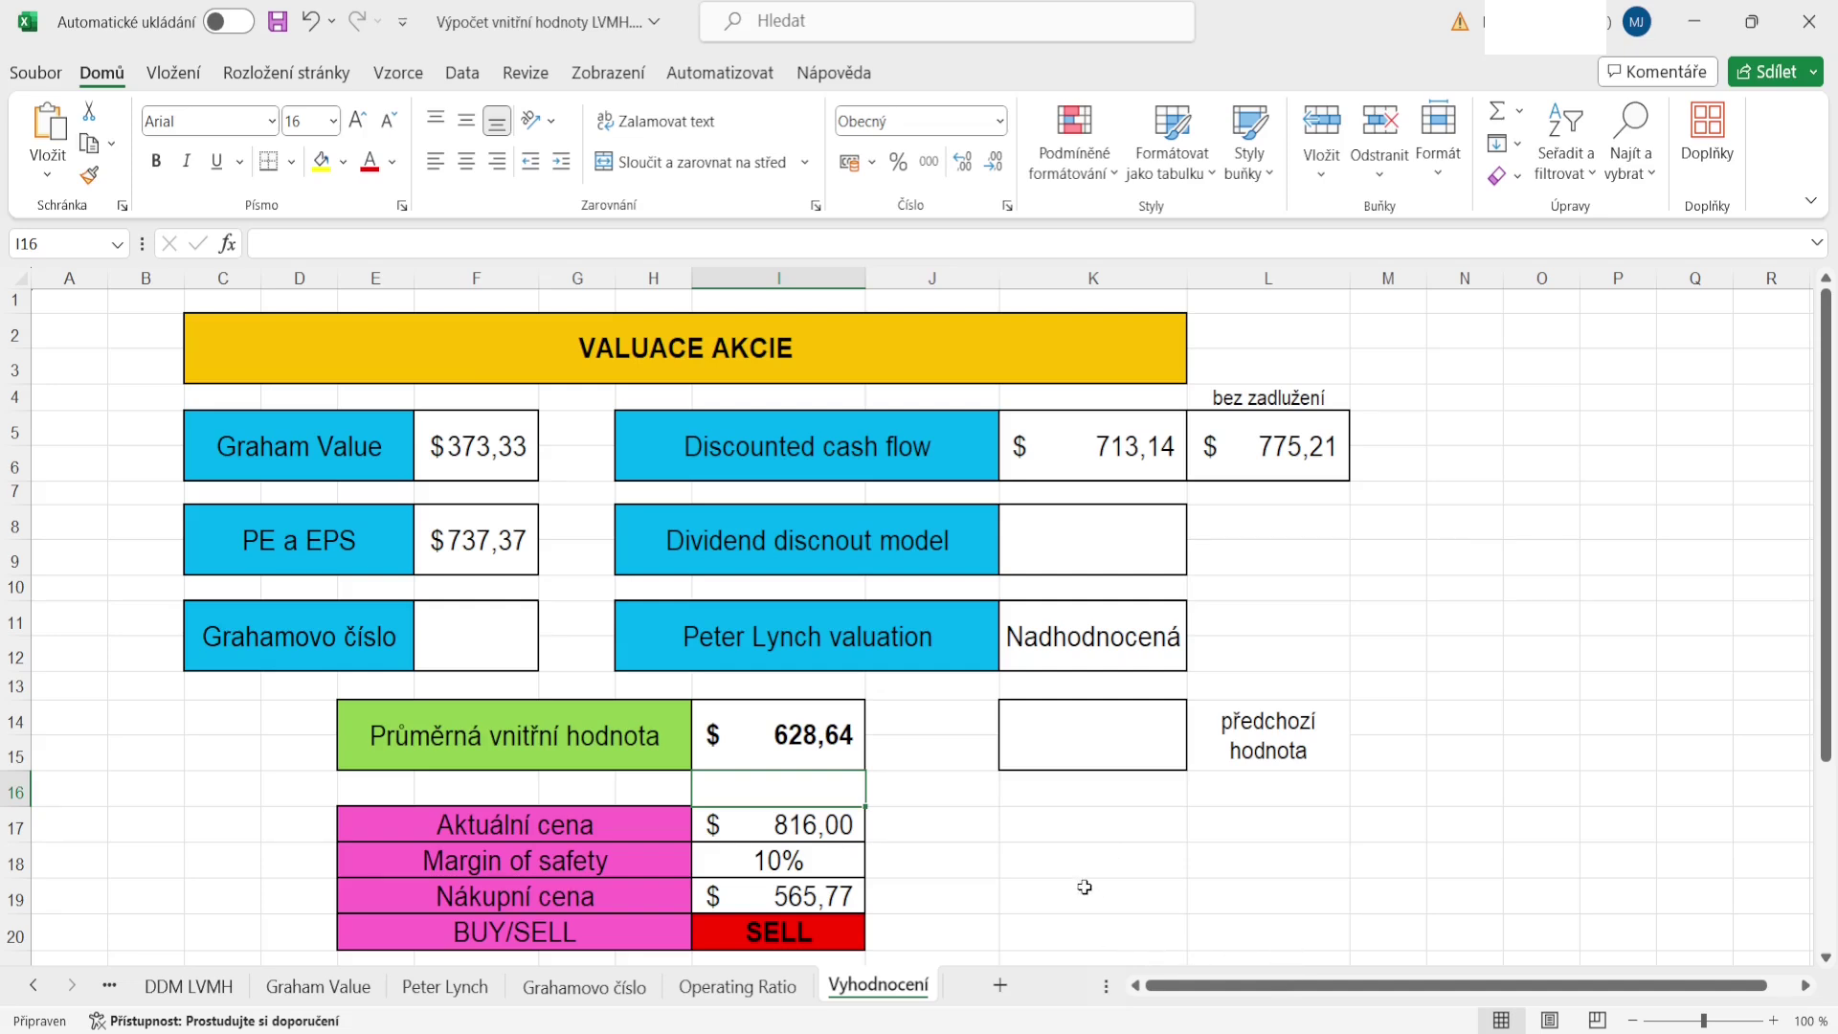
click(1122, 829)
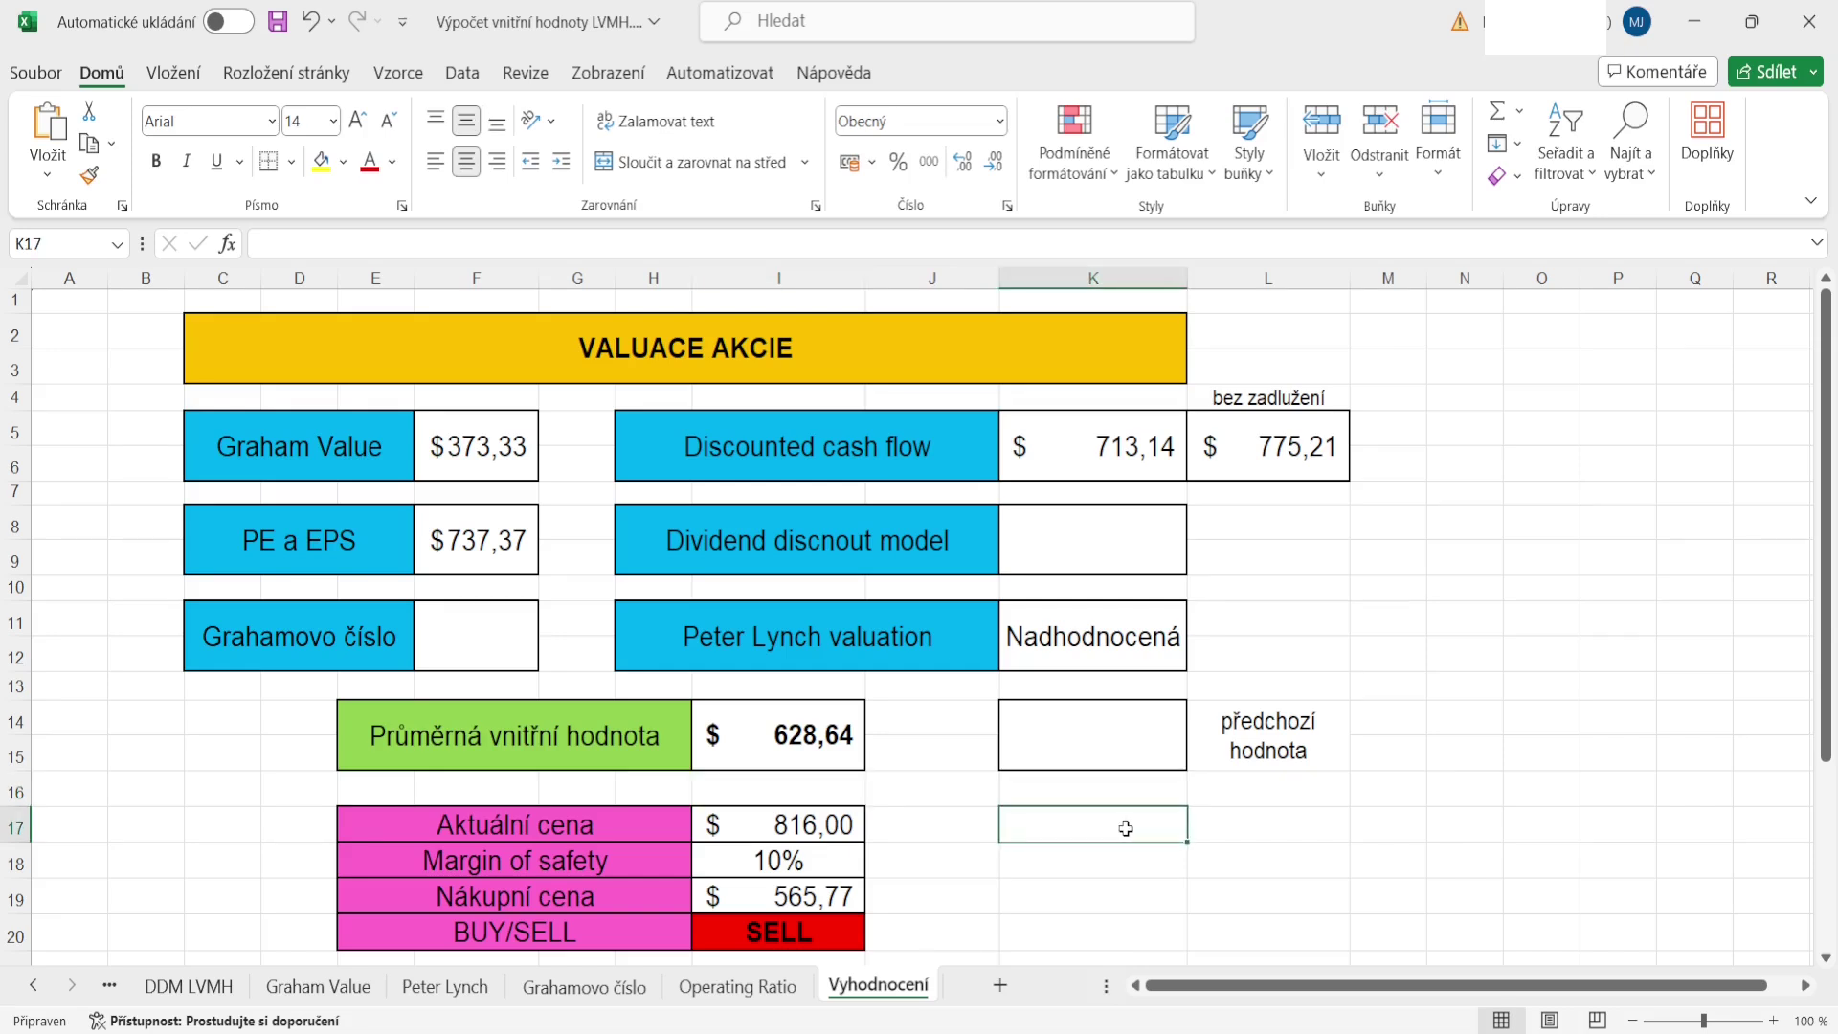